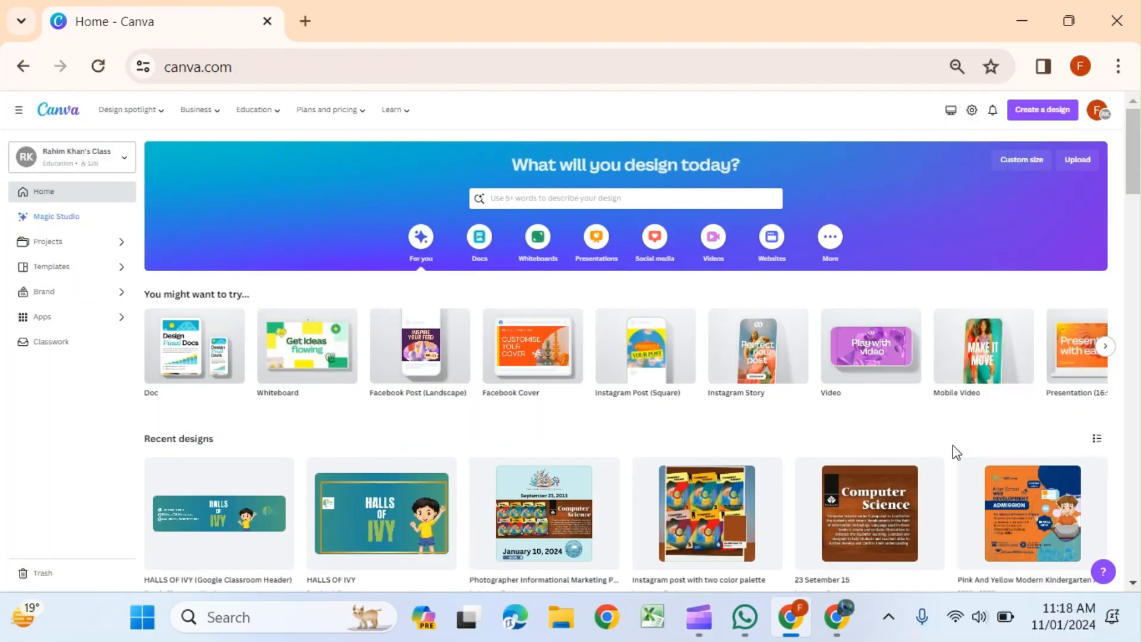
Step: Create a blank Mobile Video design in the browser and search its templates for "computer science"
left_click(986, 361)
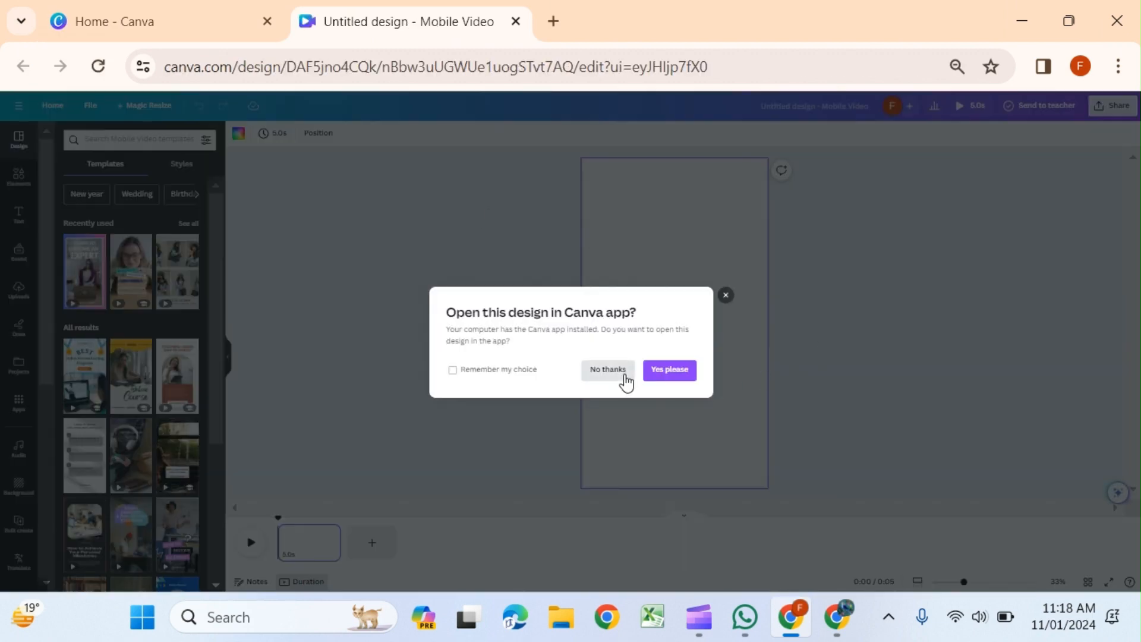
left_click(611, 370)
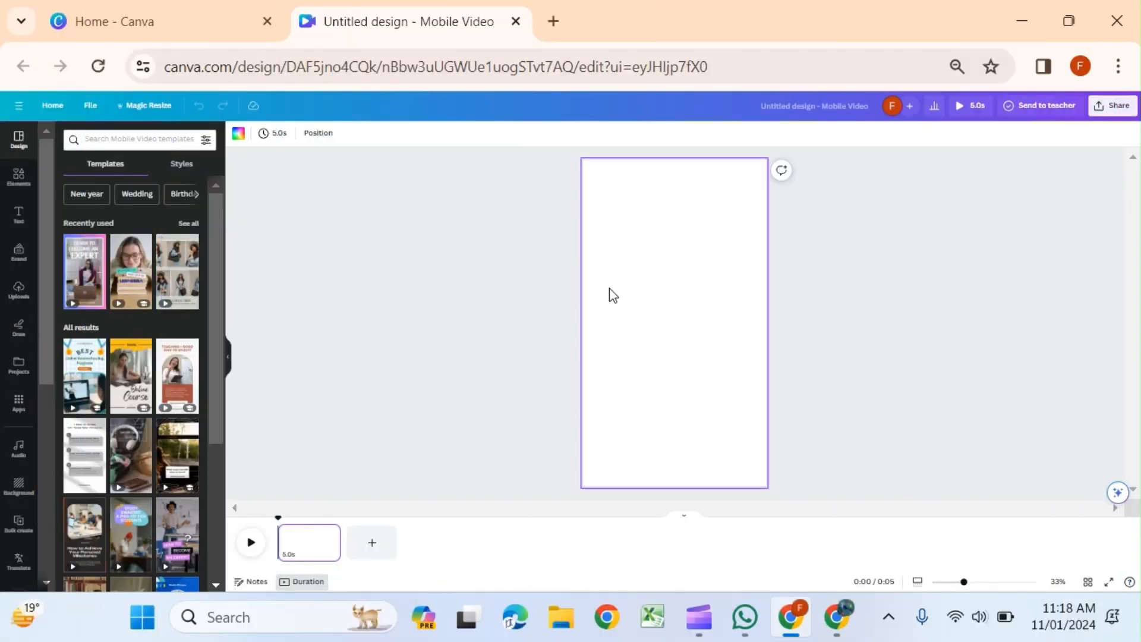
left_click(116, 140)
type("compue")
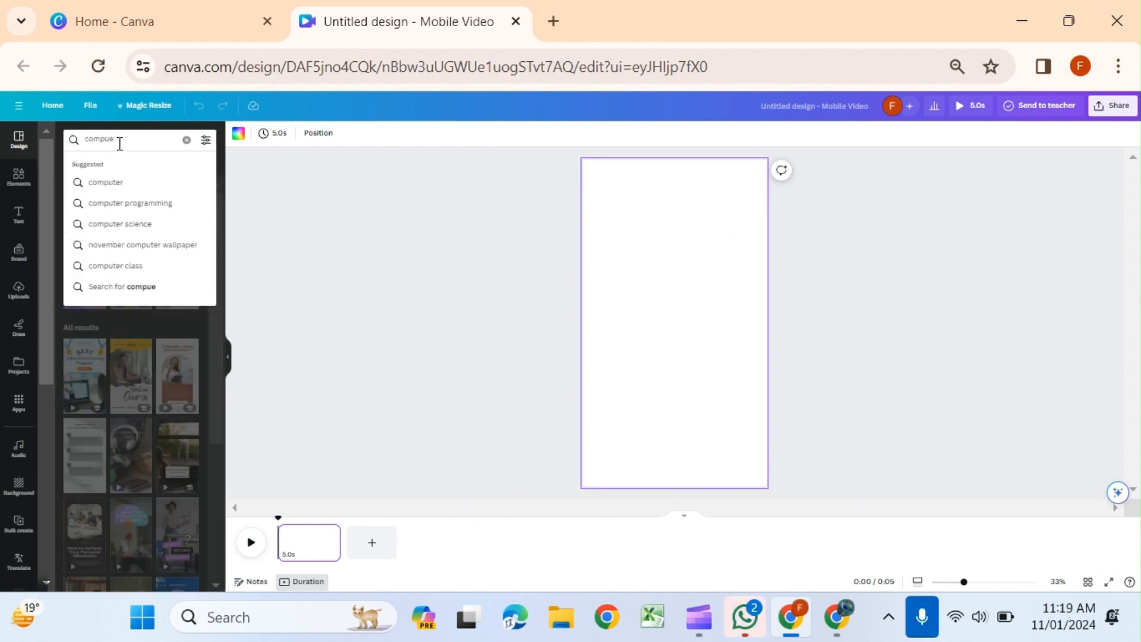
key("BackSpace")
key("BackSpace")
type("ut")
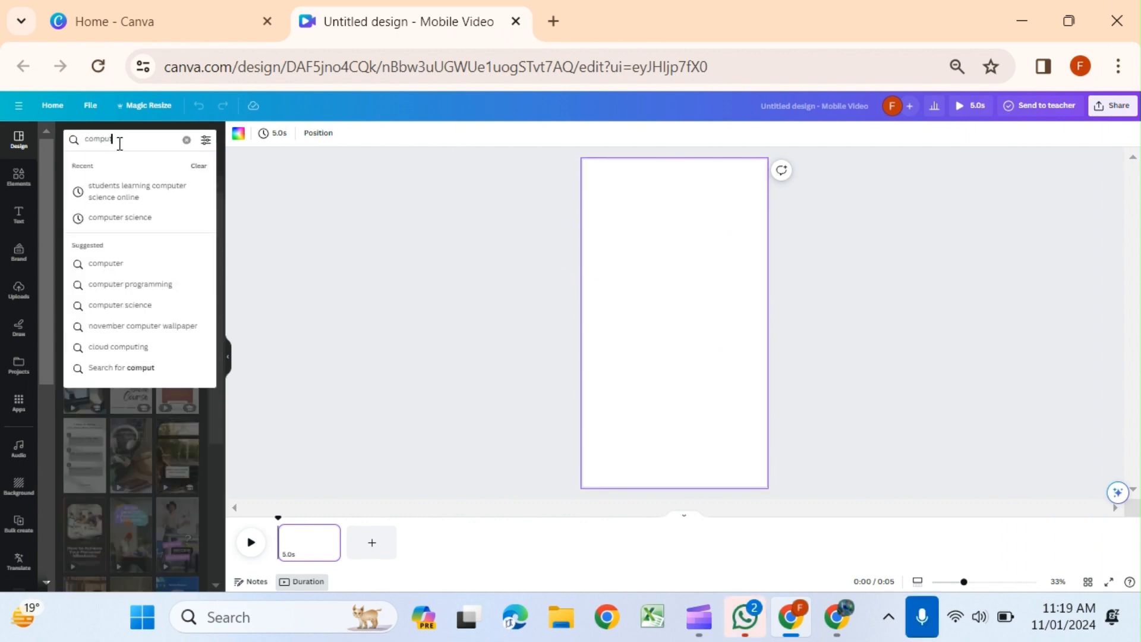
type("er science")
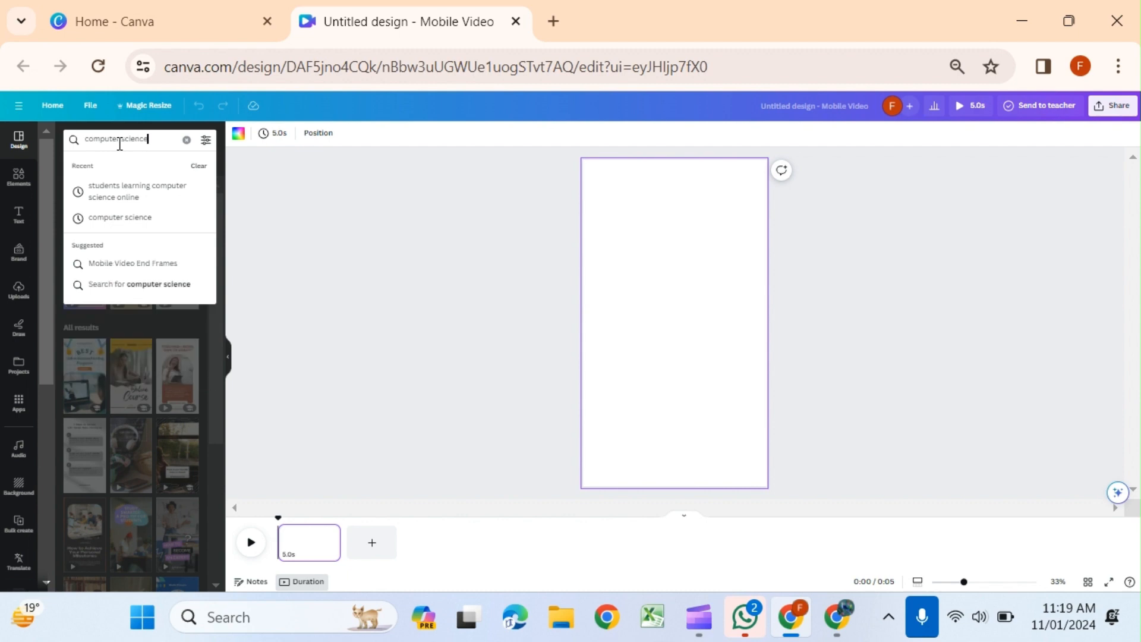
key("Return")
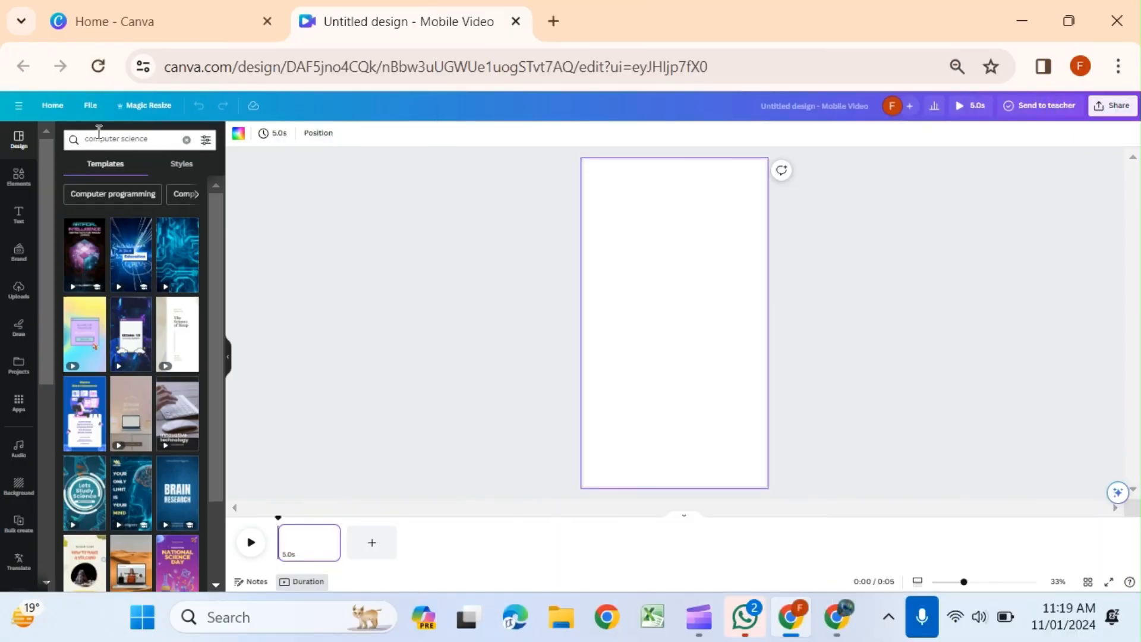
Step: Apply the Blue Abstract Electronic Circuits template to the page and preview its background video
scroll(153, 305, "down", 3)
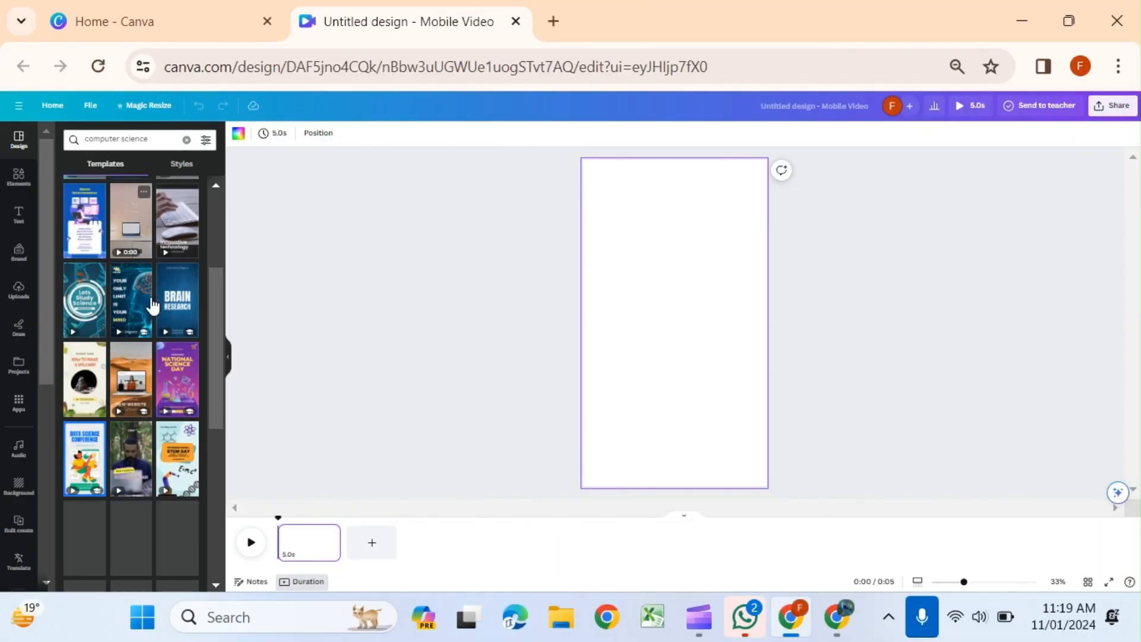
scroll(153, 305, "down", 5)
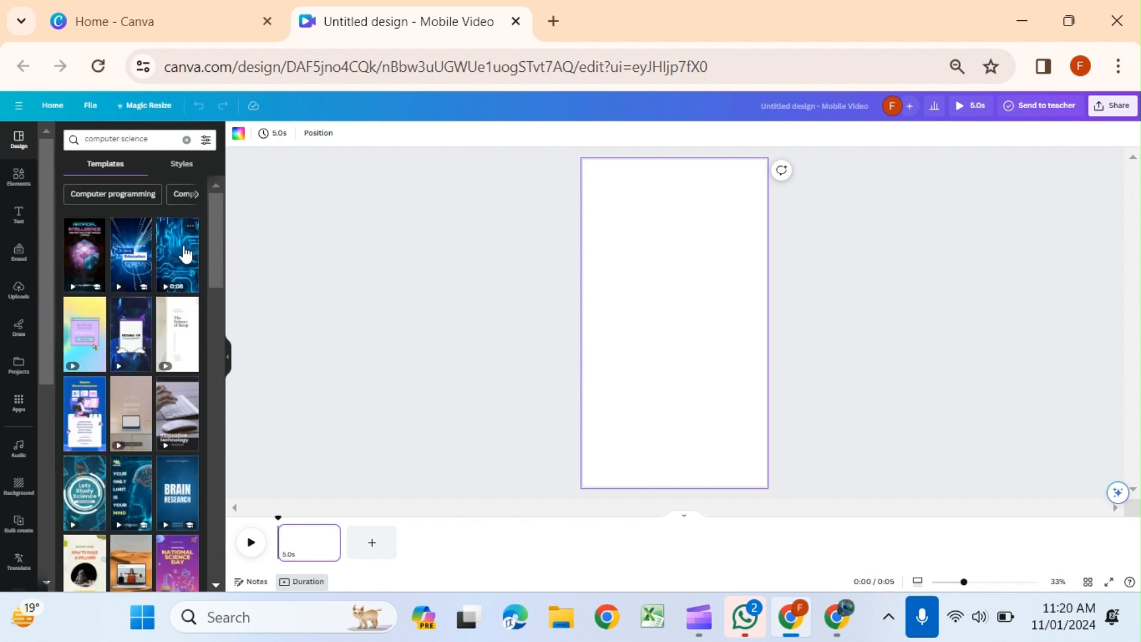
left_click(183, 246)
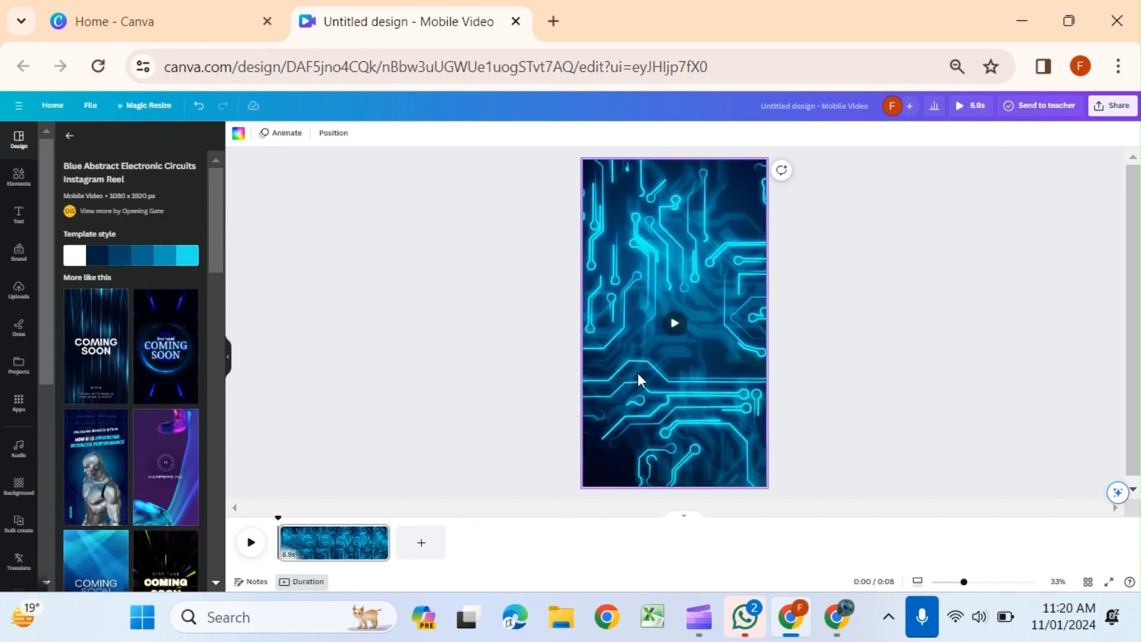
left_click(674, 327)
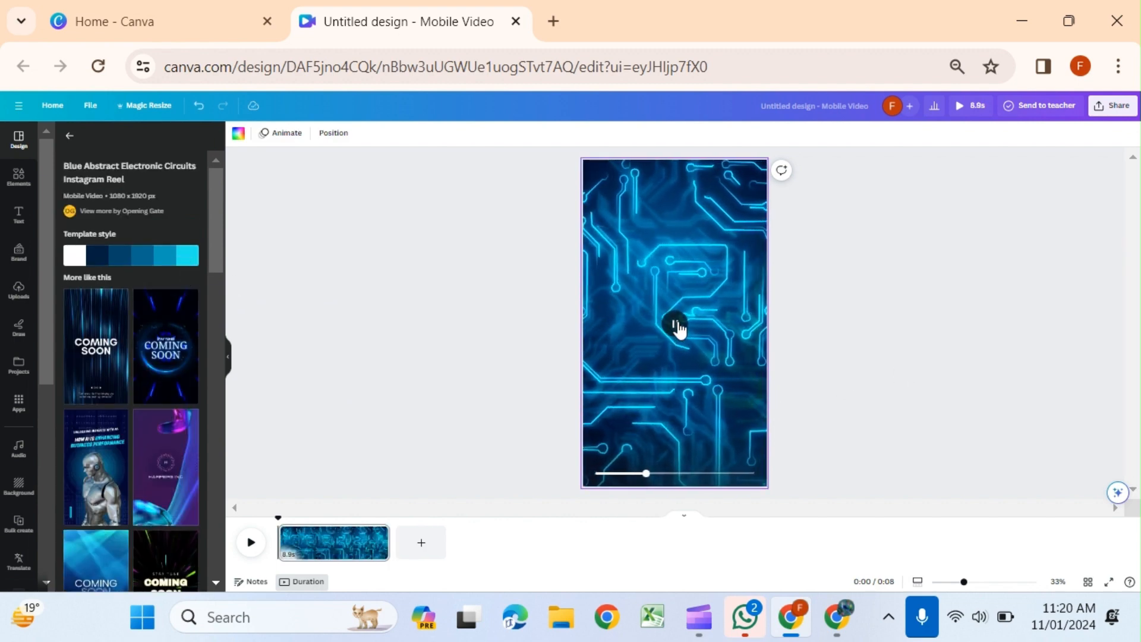
left_click(677, 325)
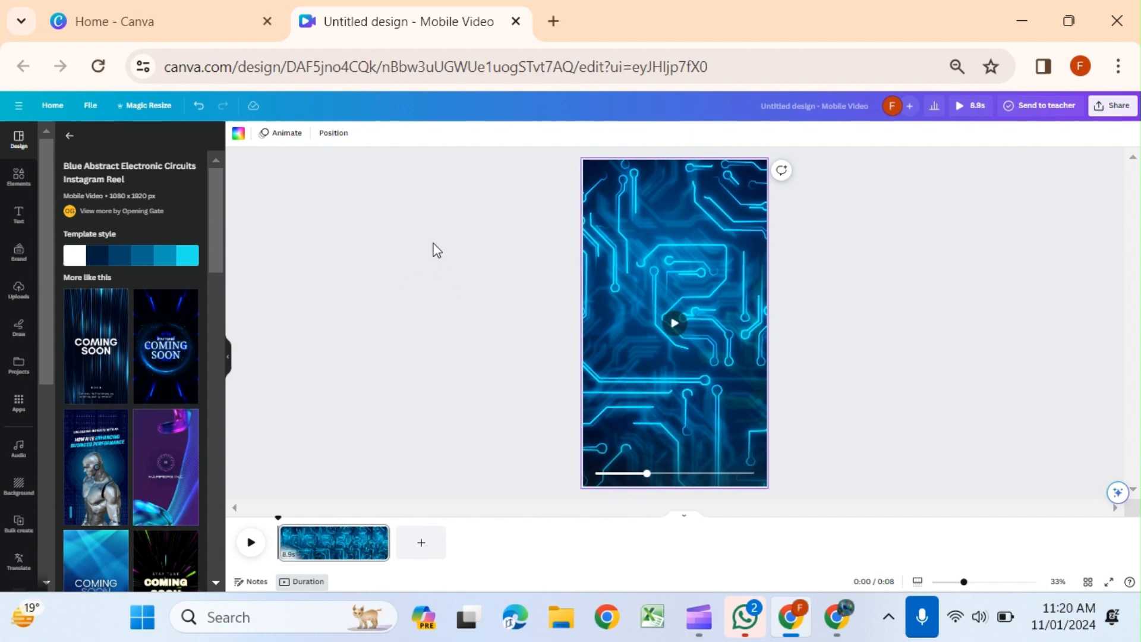
Step: Add a heading text box in the upper part of the page and place a duplicate of it at mid-page
left_click(18, 215)
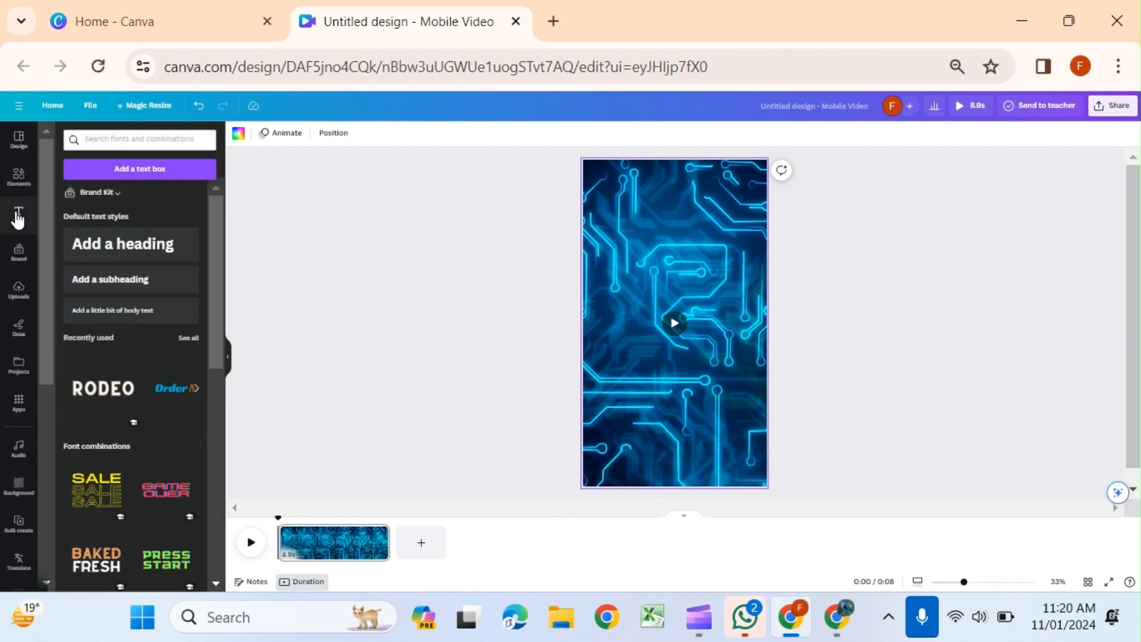
left_click(140, 245)
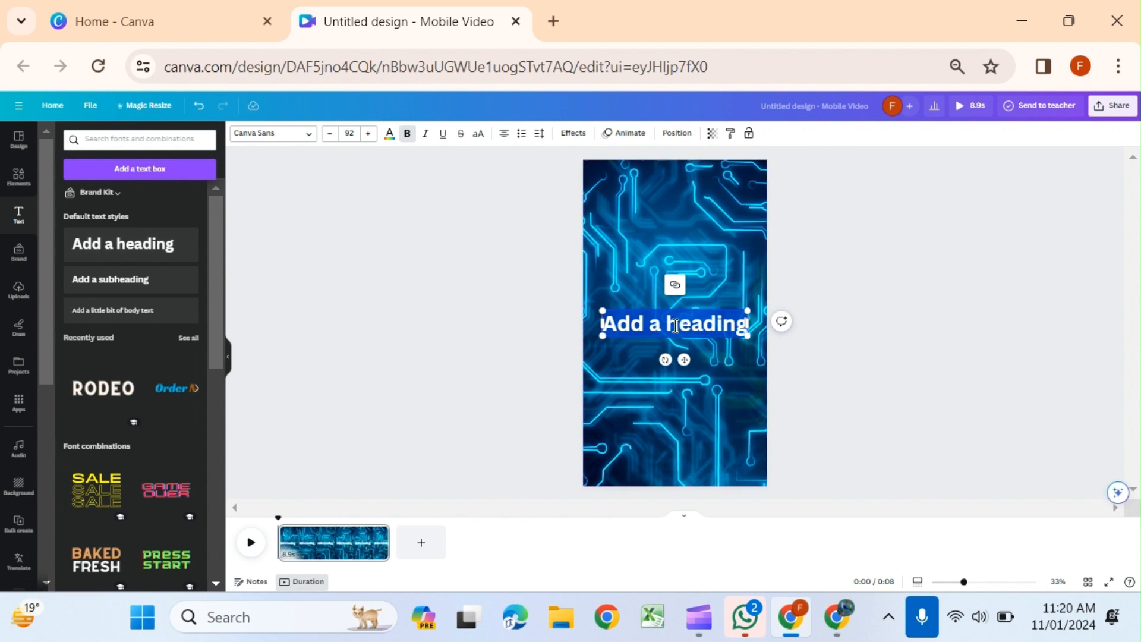
left_click_drag(686, 363, 683, 280)
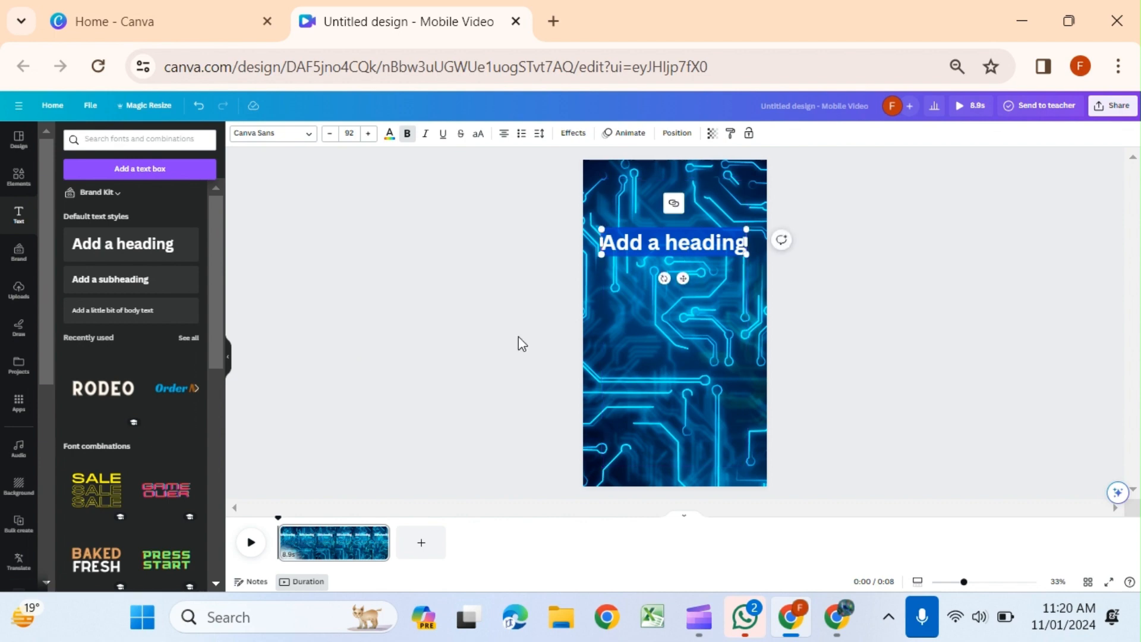
left_click(451, 331)
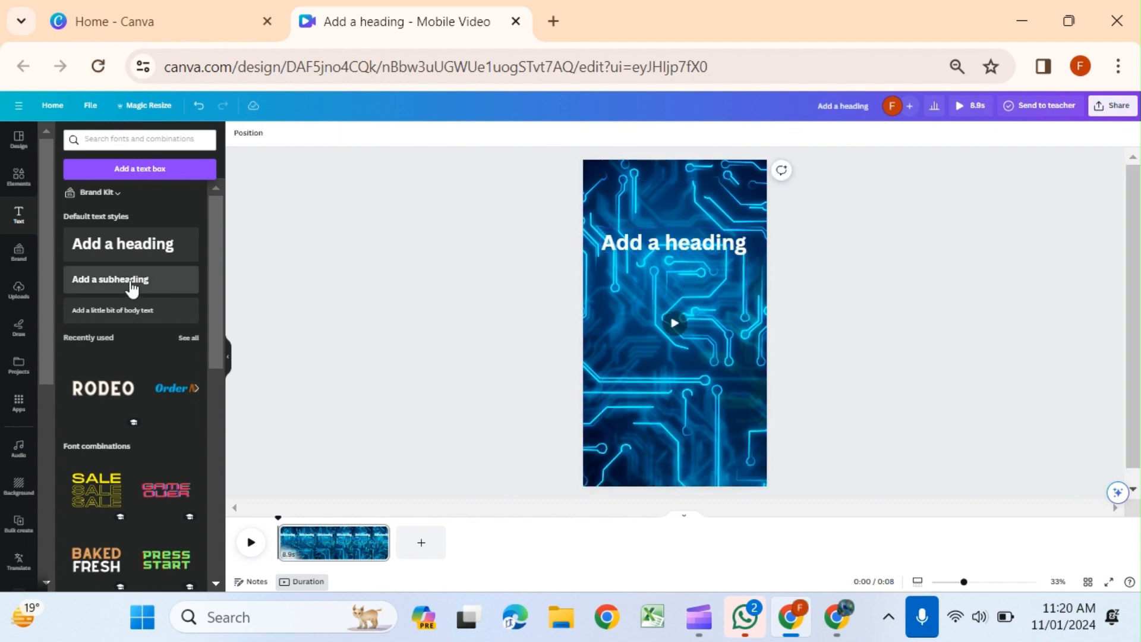
left_click(673, 242)
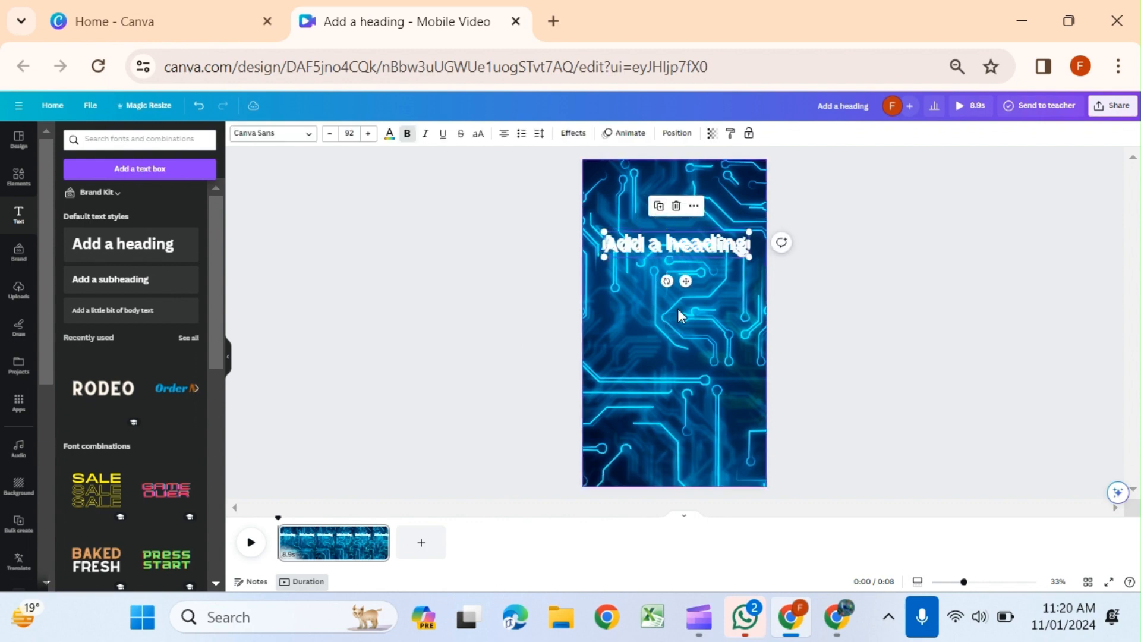
left_click_drag(684, 281, 681, 368)
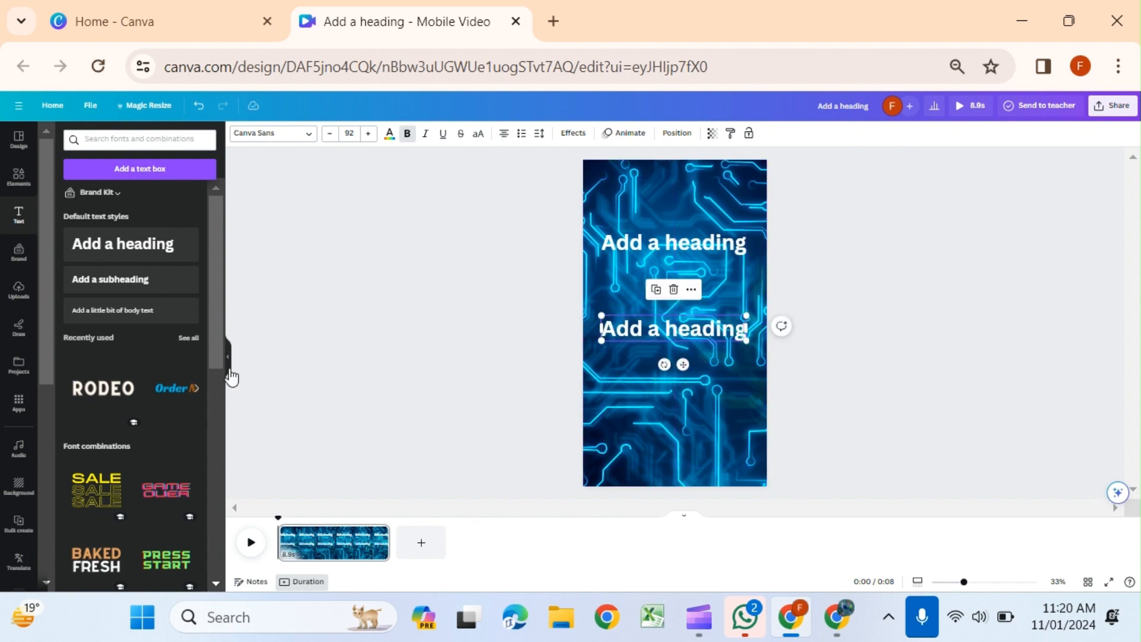
Step: Add a body text box and place it just below the lower heading
left_click(149, 318)
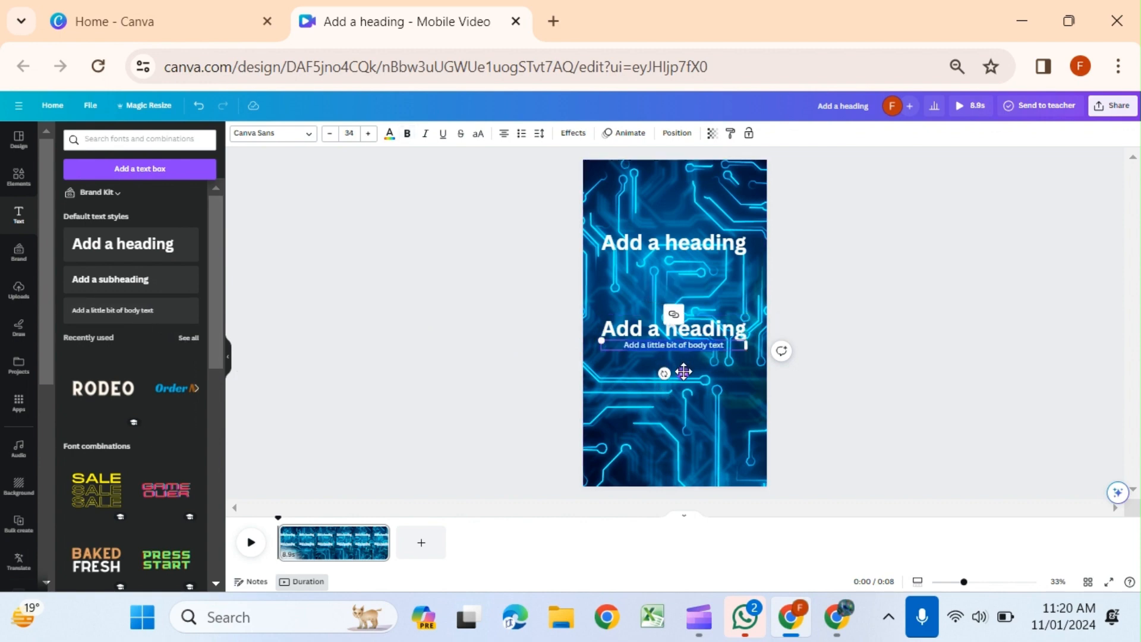
left_click_drag(682, 374, 686, 385)
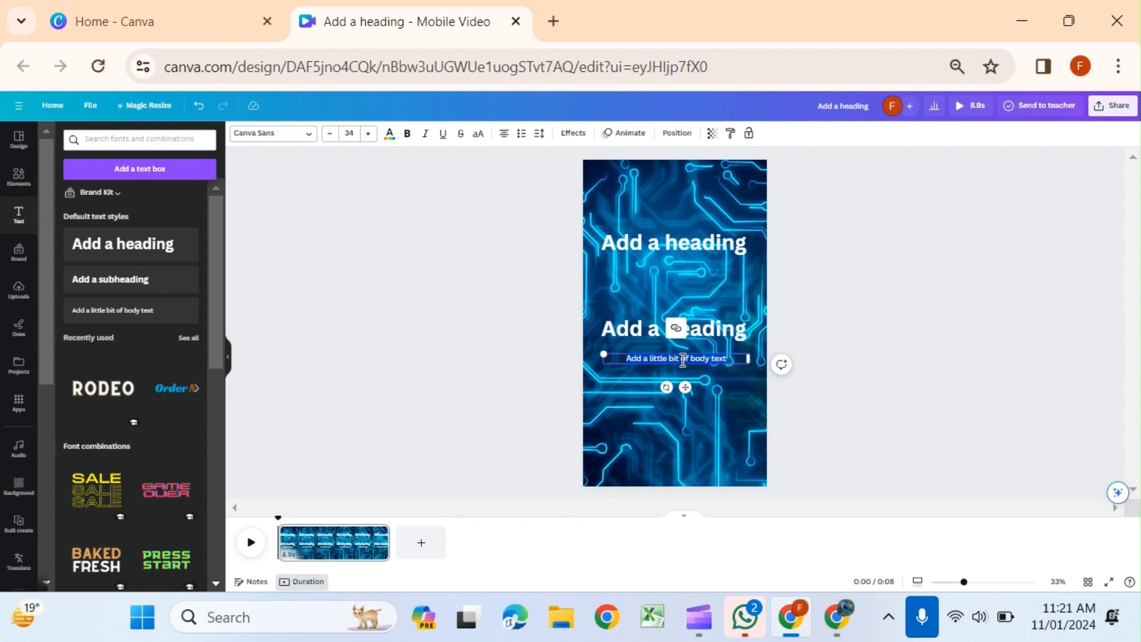
left_click(826, 315)
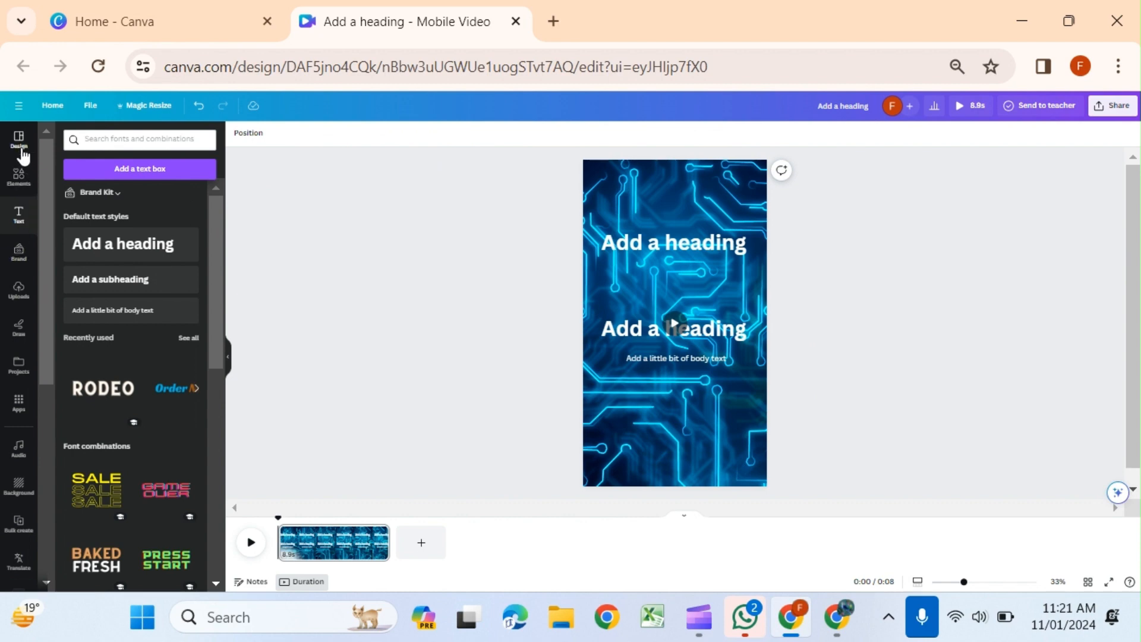
Step: Add the recently used red arrow button graphic, place it enlarged below the lower heading, and move the body text onto it
left_click(19, 176)
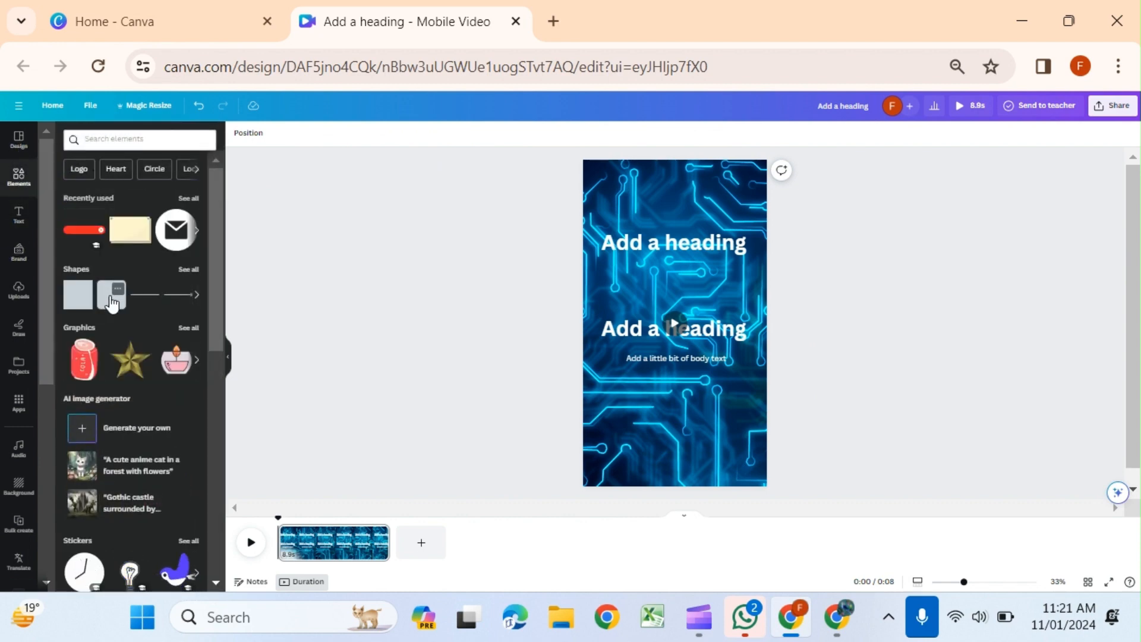
left_click(84, 231)
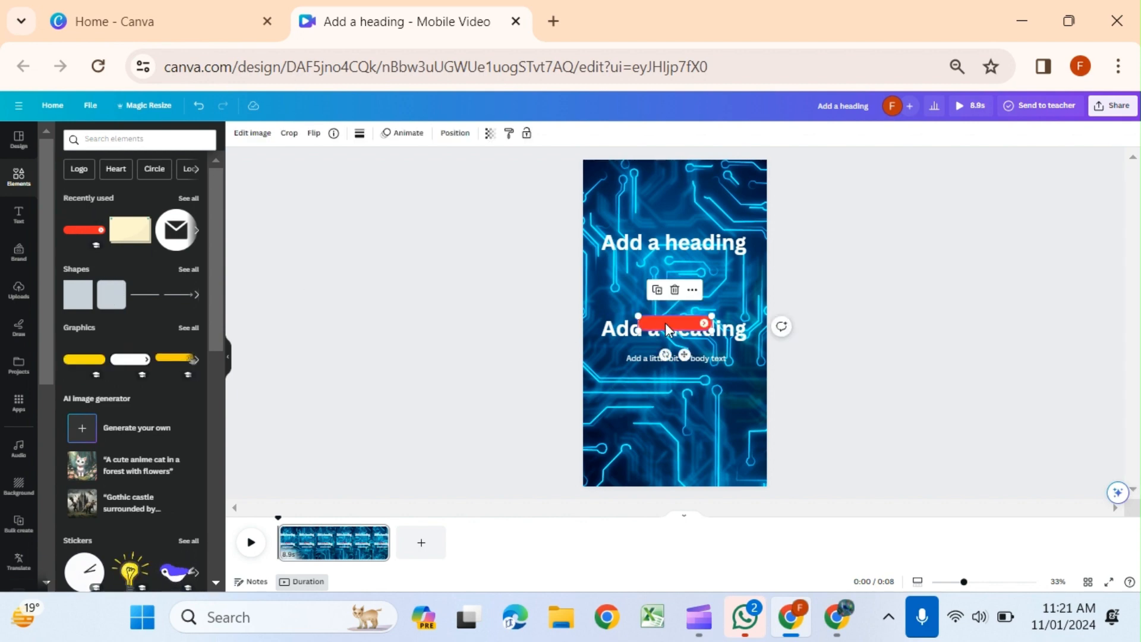
left_click_drag(665, 324, 683, 394)
left_click_drag(646, 358, 654, 386)
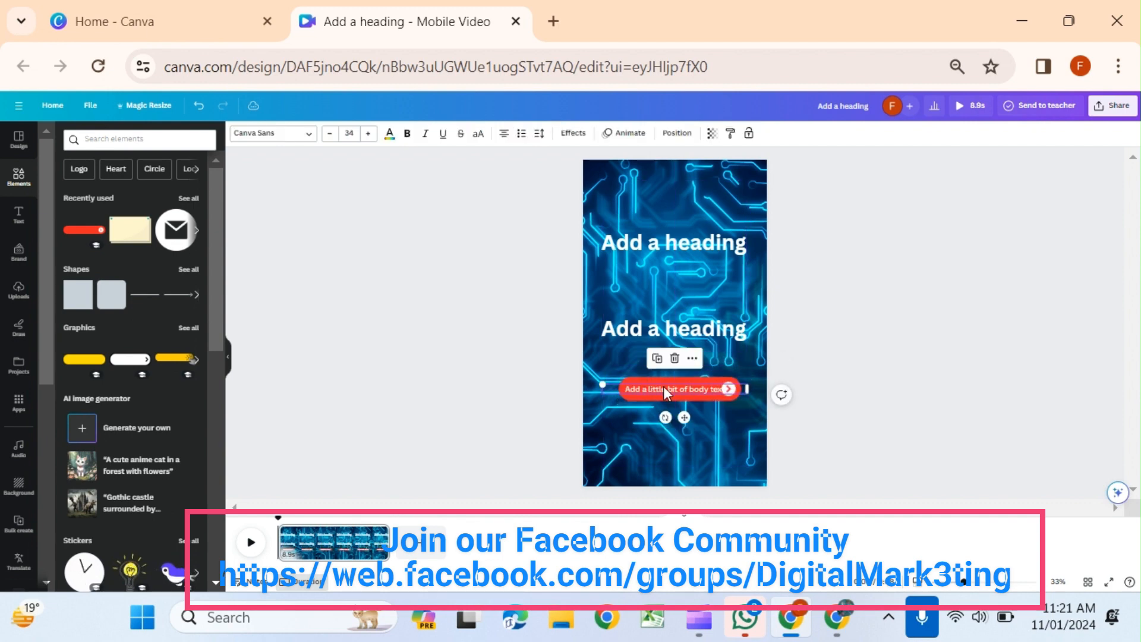
double_click(666, 388)
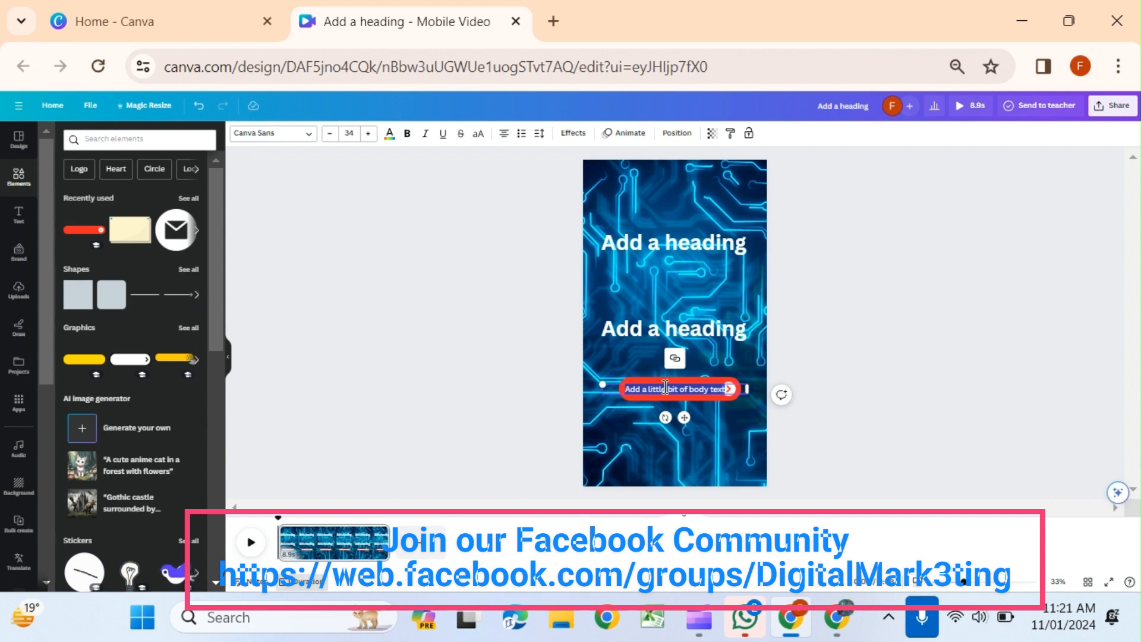
type("follow @")
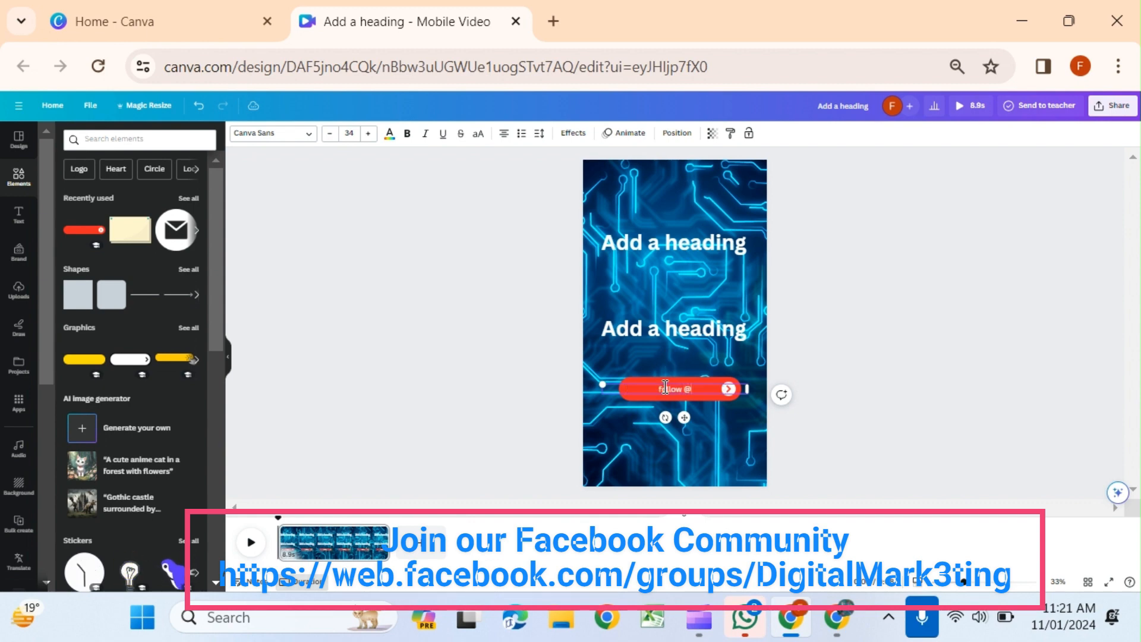
type("learnc")
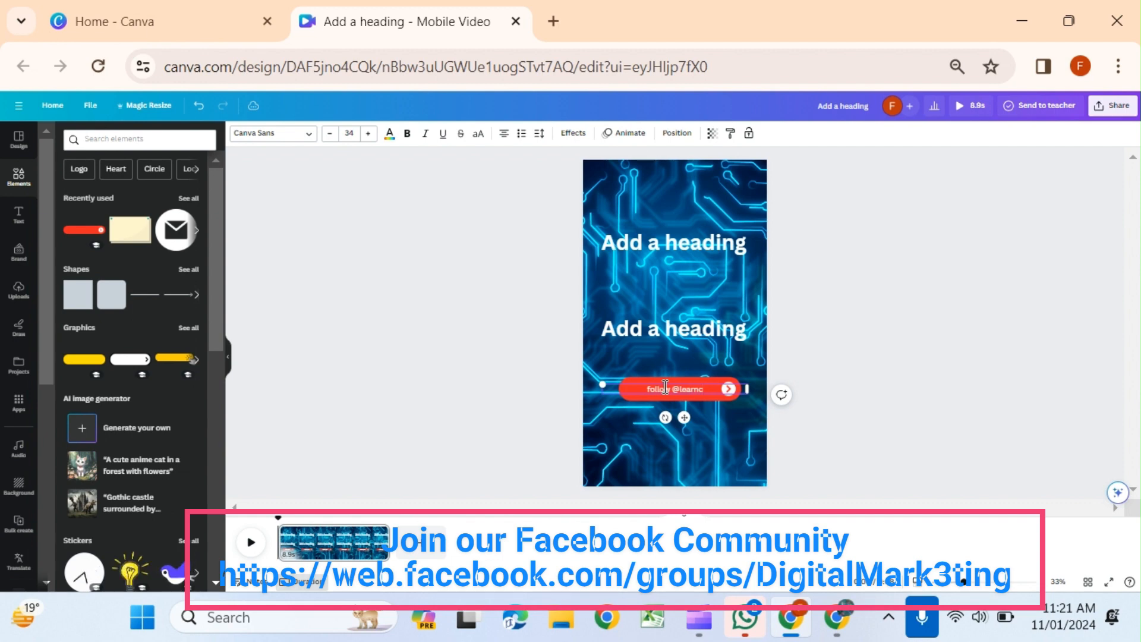
type("swithsy")
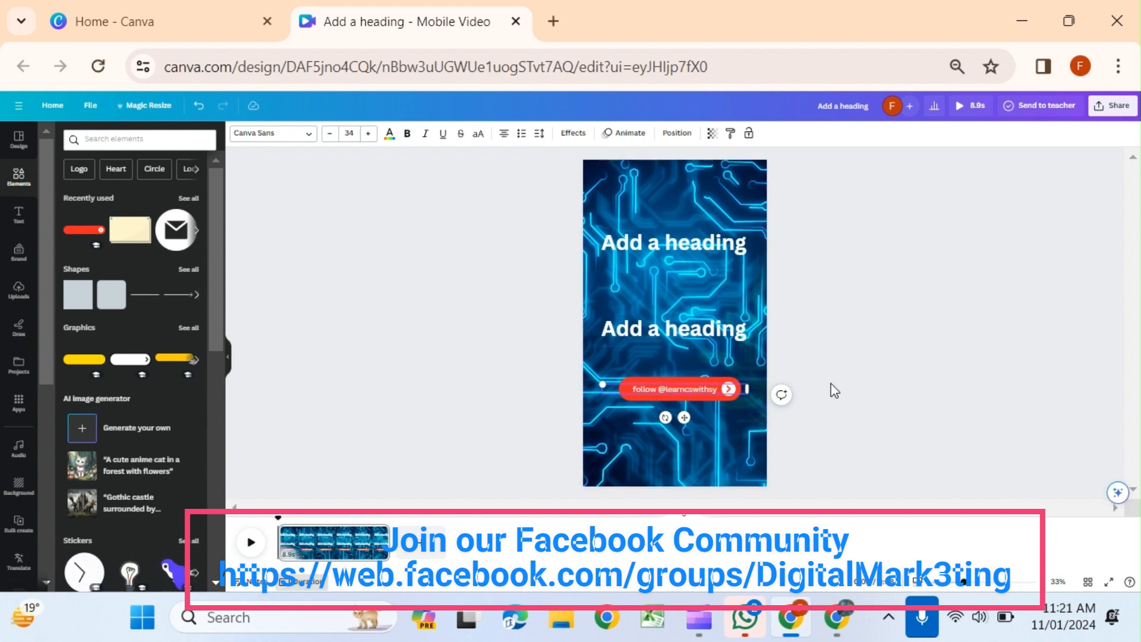
left_click(857, 365)
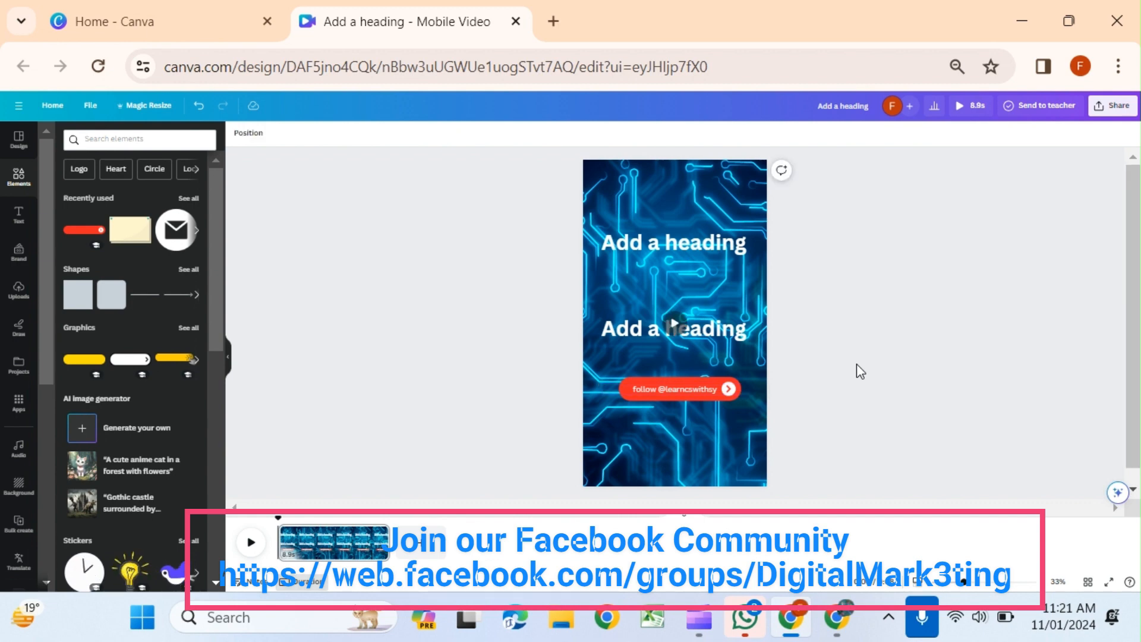
left_click(674, 243)
left_click(997, 268)
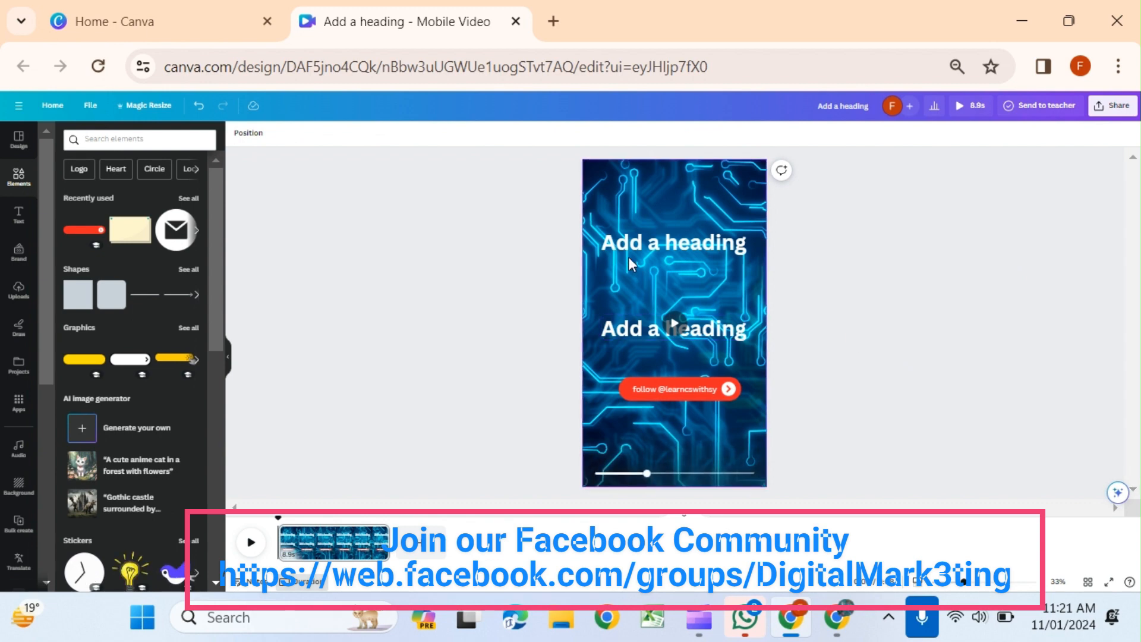
left_click(621, 340)
left_click(1023, 310)
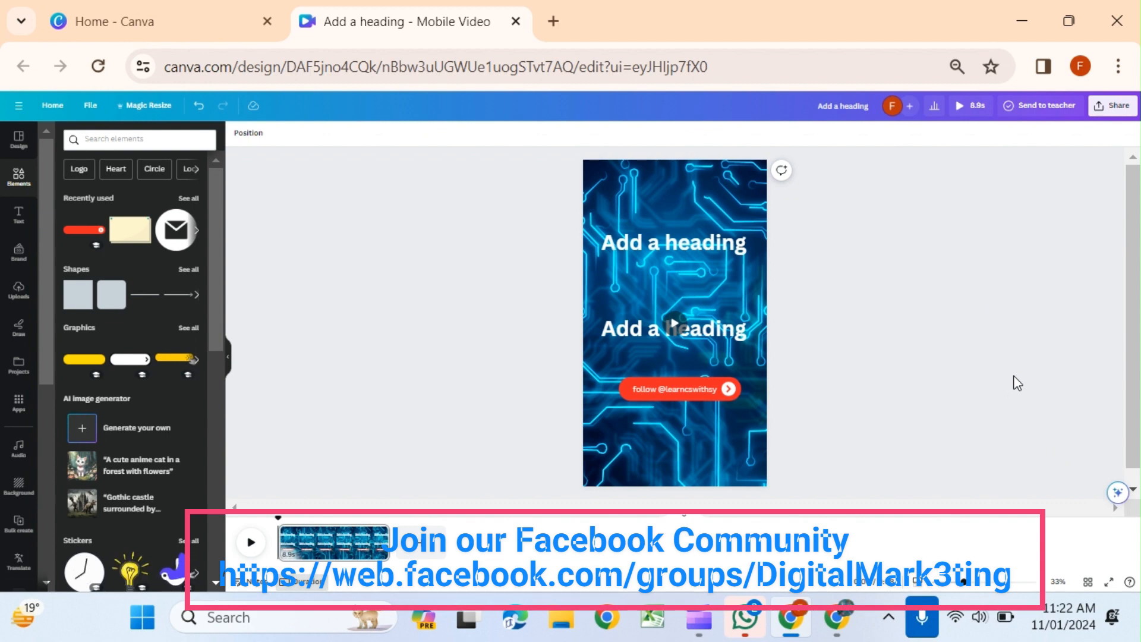
Step: Switch to the QA for shorts Google Sheet, copy the control unit question in B43 and its answer in C43, and return to Canva
left_click(813, 519)
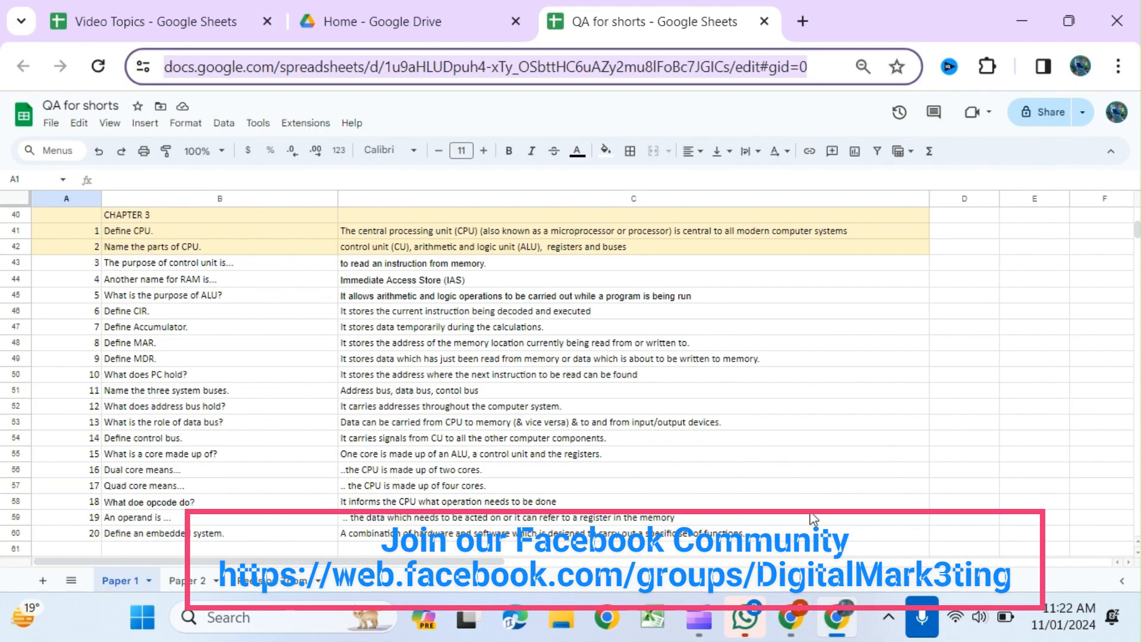
left_click(159, 268)
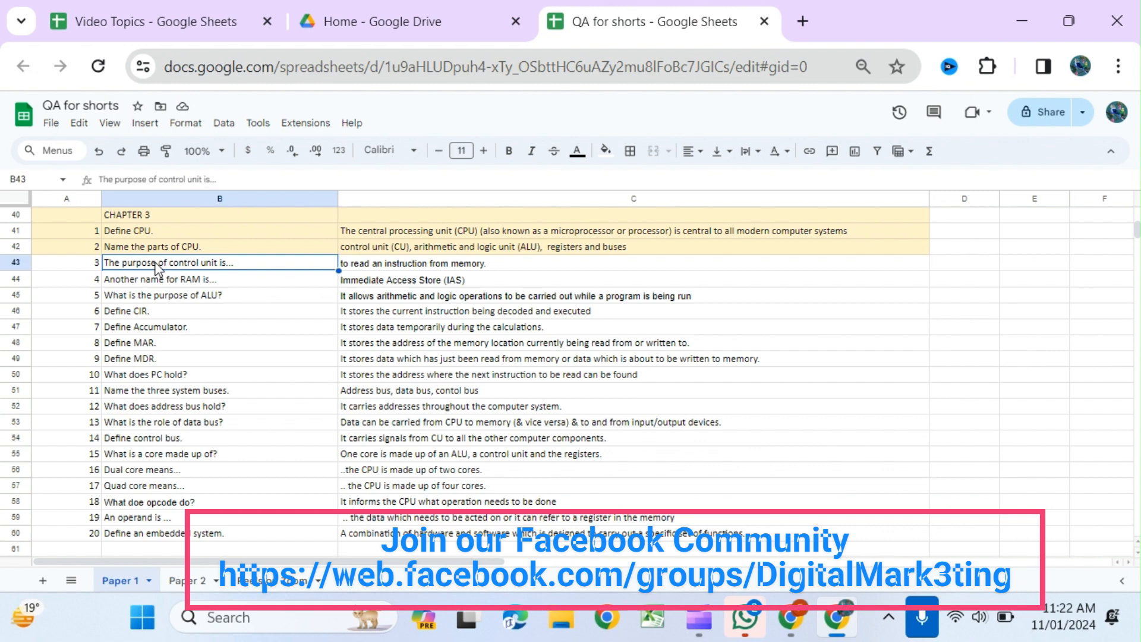
key("ctrl+c")
left_click(376, 264)
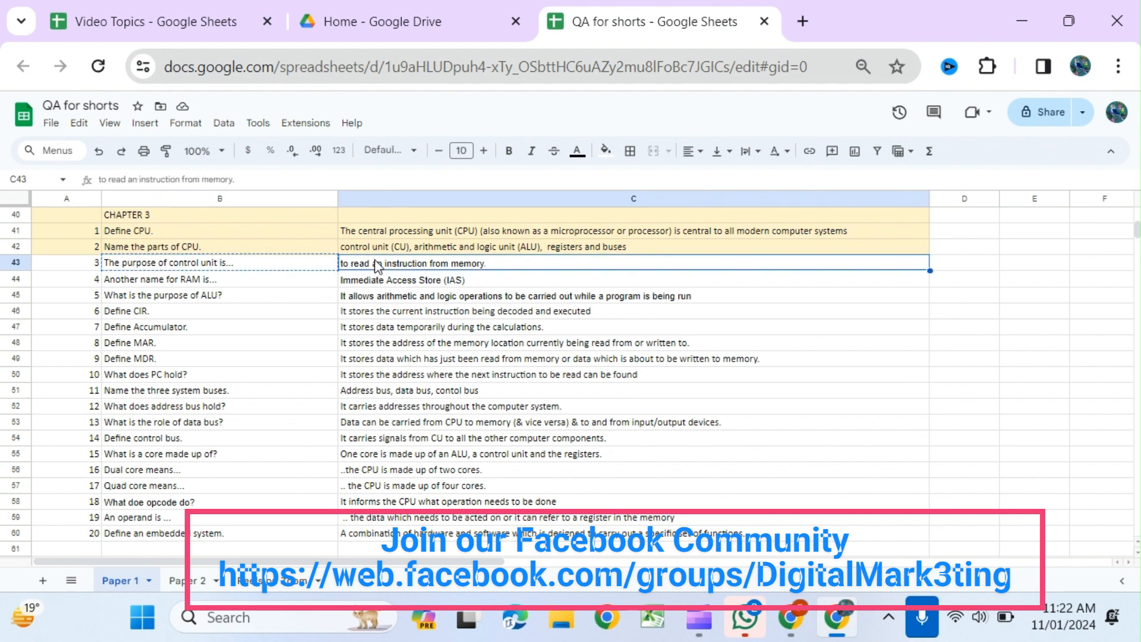
key("ctrl+c")
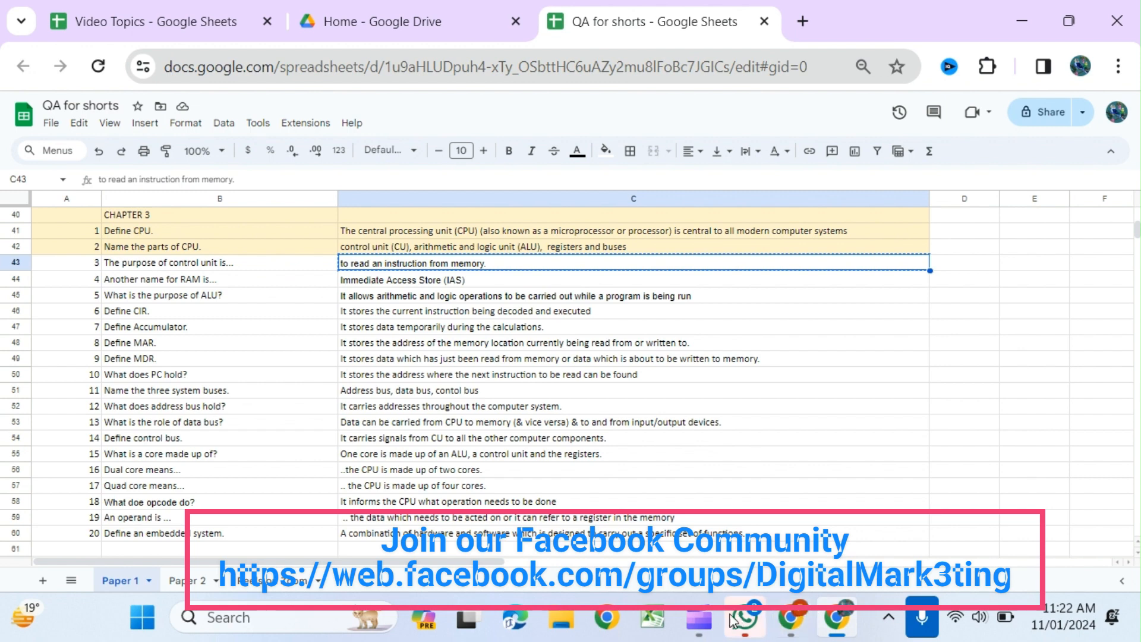
mouse_move(754, 626)
left_click(790, 618)
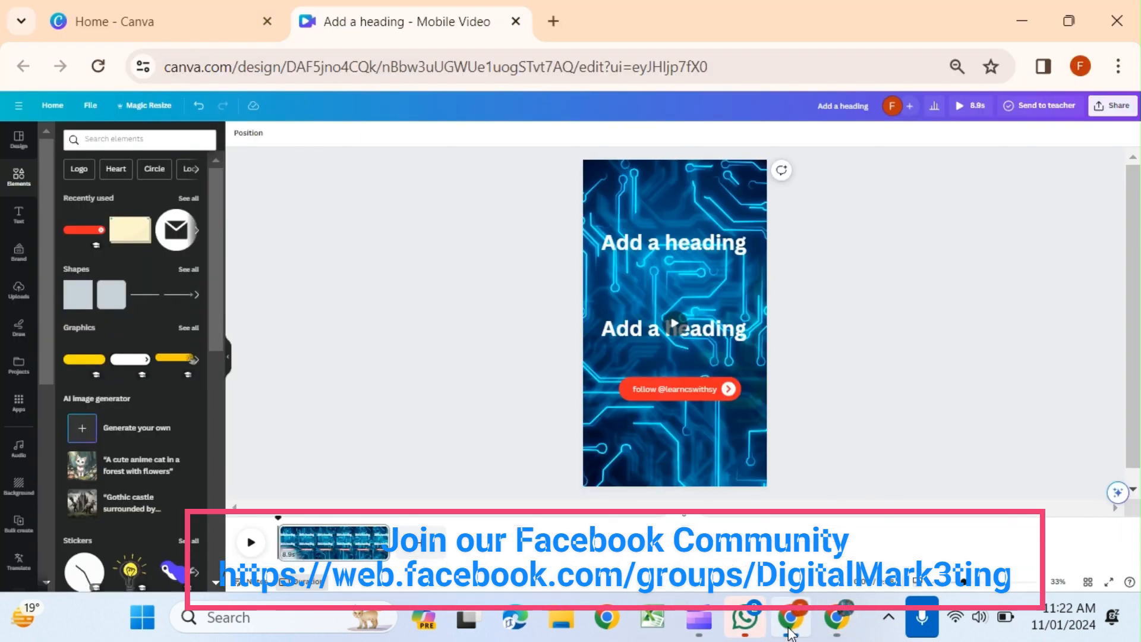
Step: Replace the upper heading's text with the copied question "The purpose of control unit is..."
left_click(648, 240)
key("super+v")
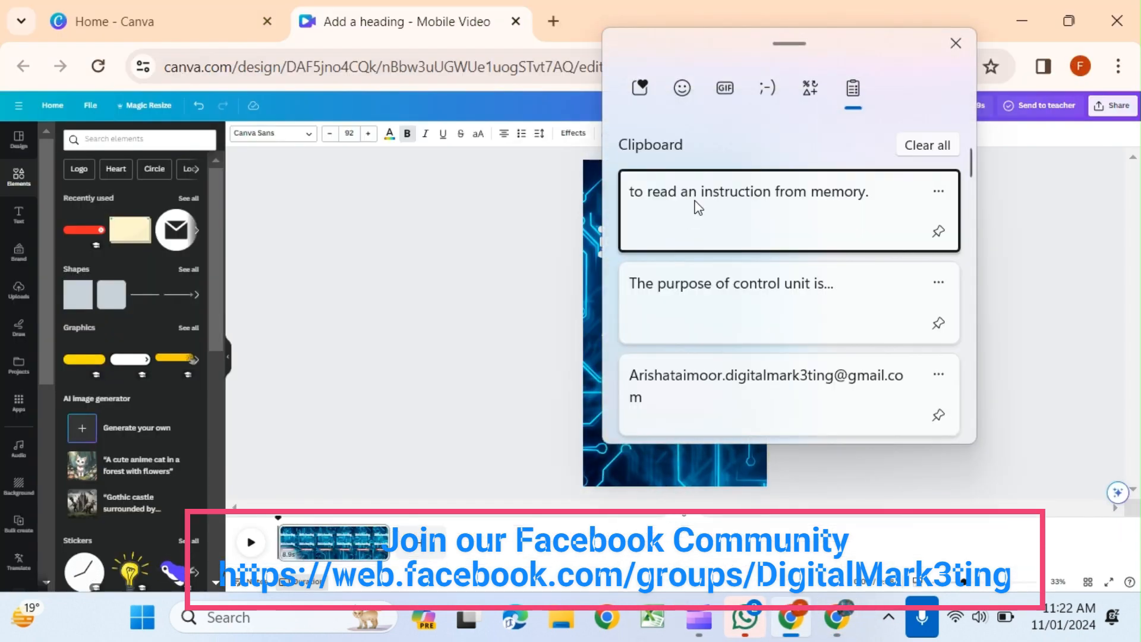
left_click(712, 328)
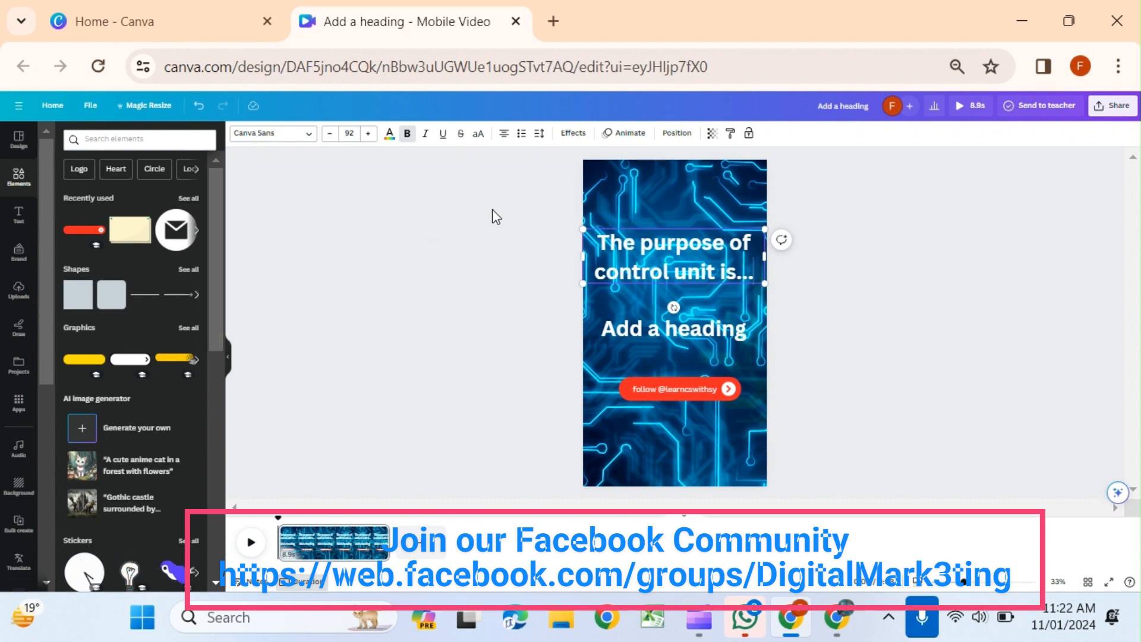
Step: Apply the Background text effect to the question and set its background colour to light blue
left_click(573, 134)
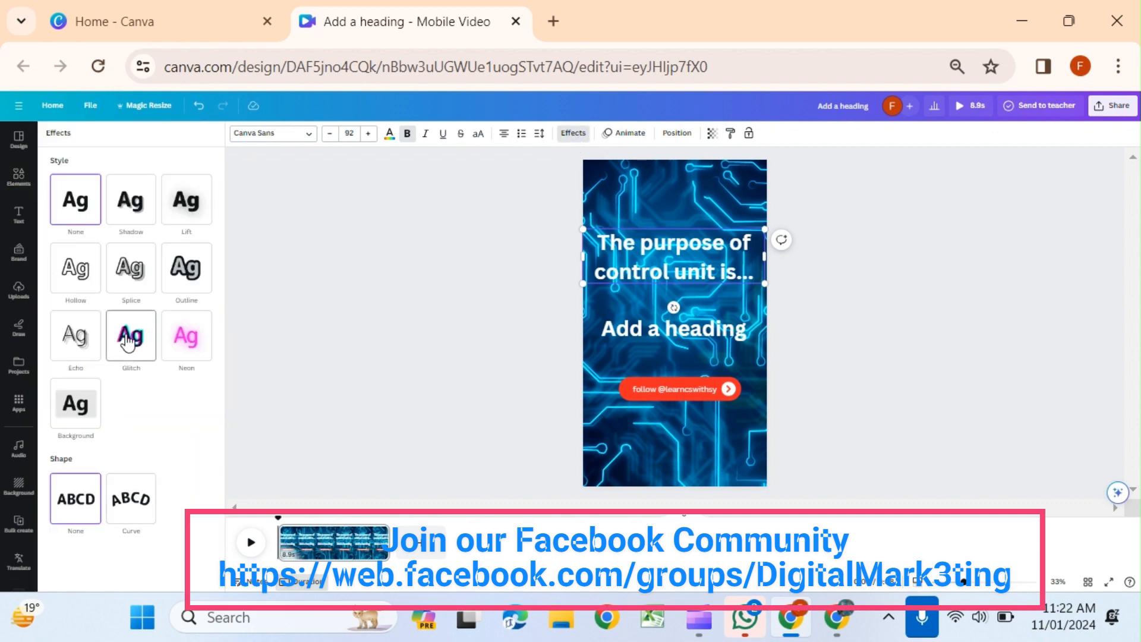
left_click(76, 403)
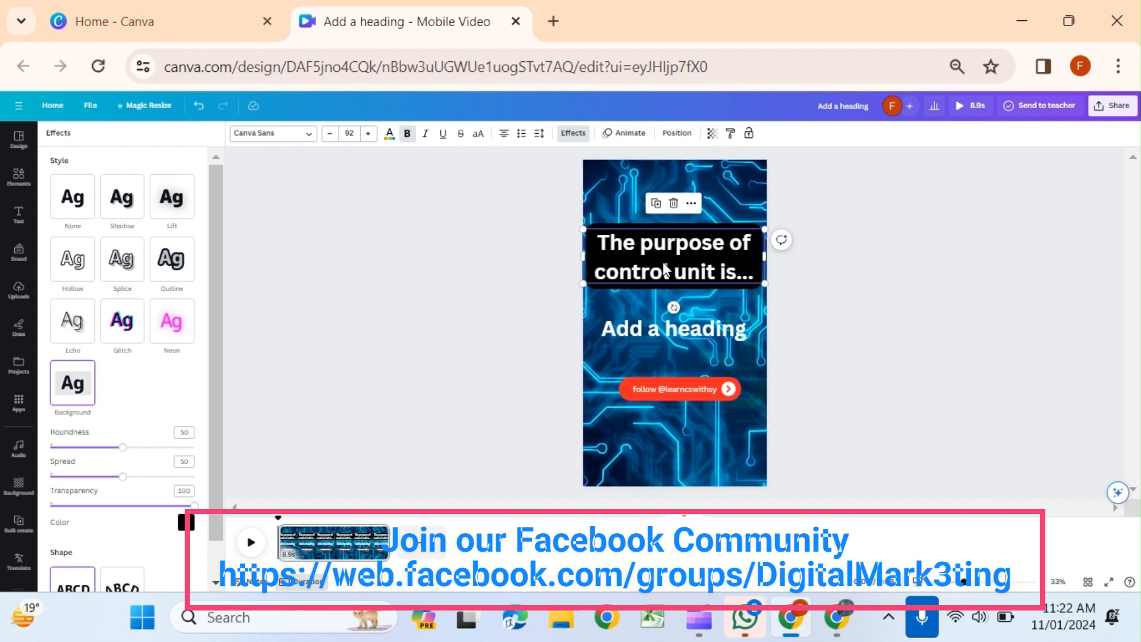
left_click(186, 523)
scroll(160, 399, "down", 1)
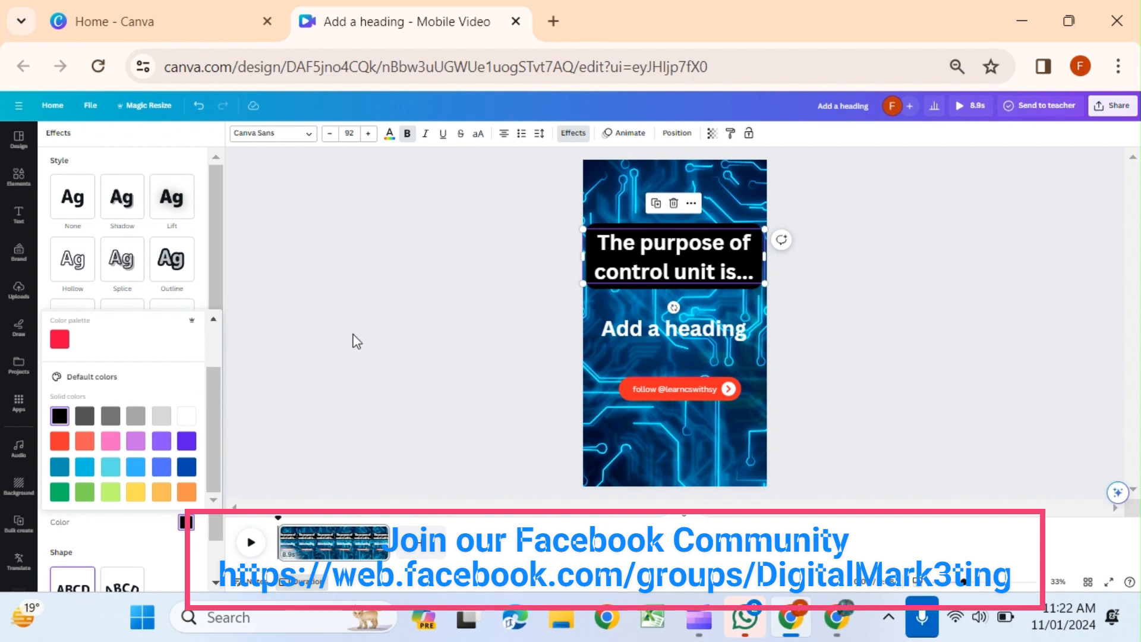
left_click(136, 468)
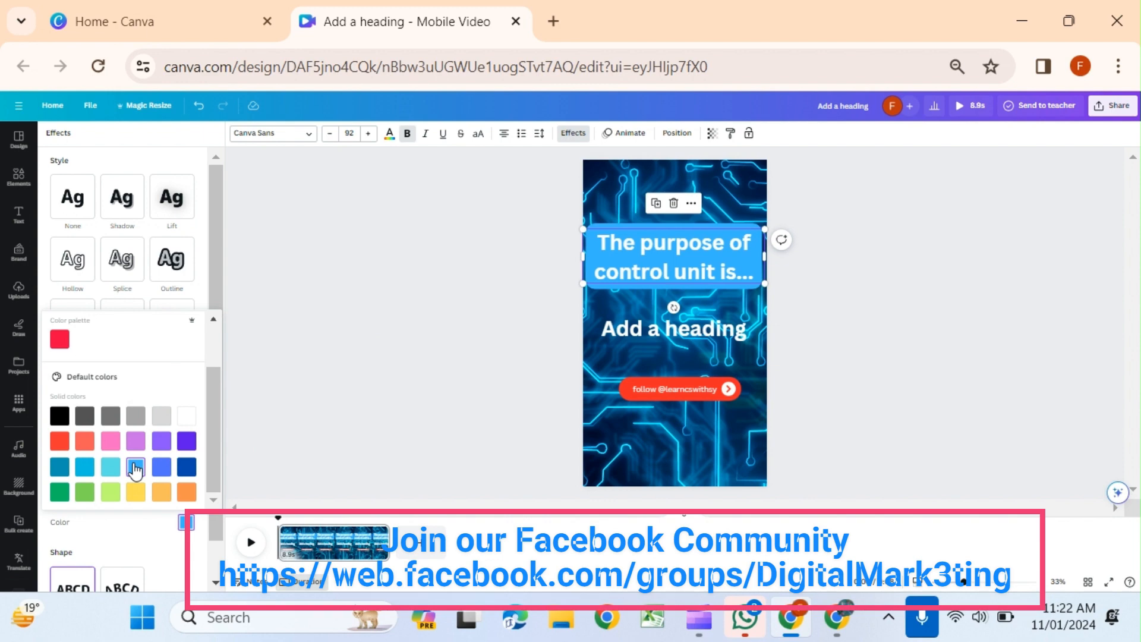
left_click(840, 239)
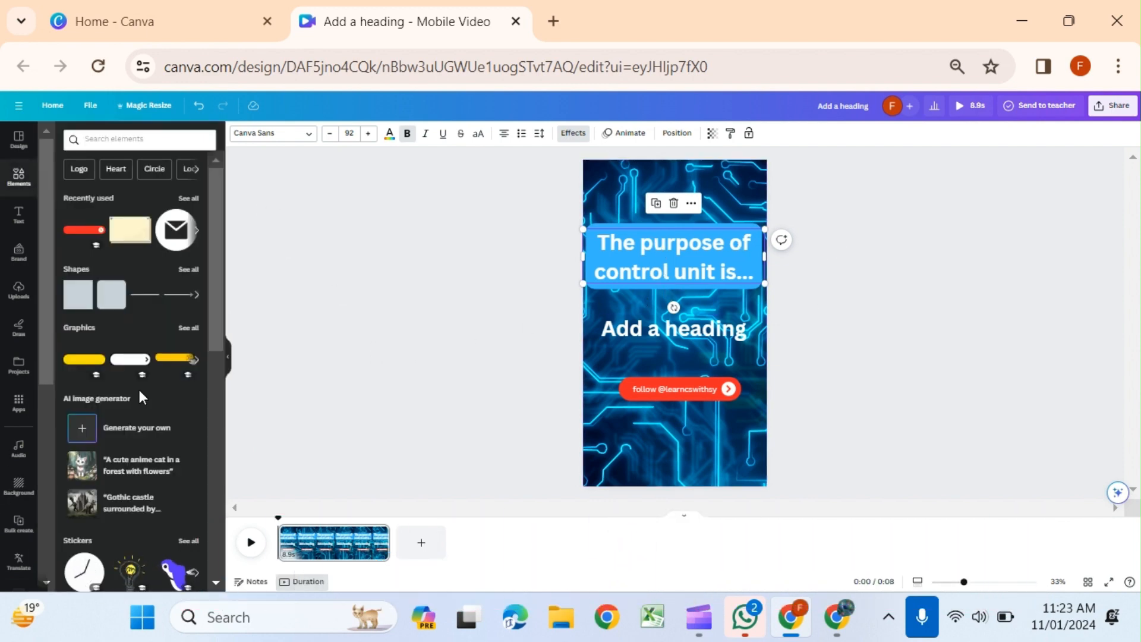
Step: Apply the Background text effect to the "Add a heading" text and set its background colour to violet-blue
left_click(701, 331)
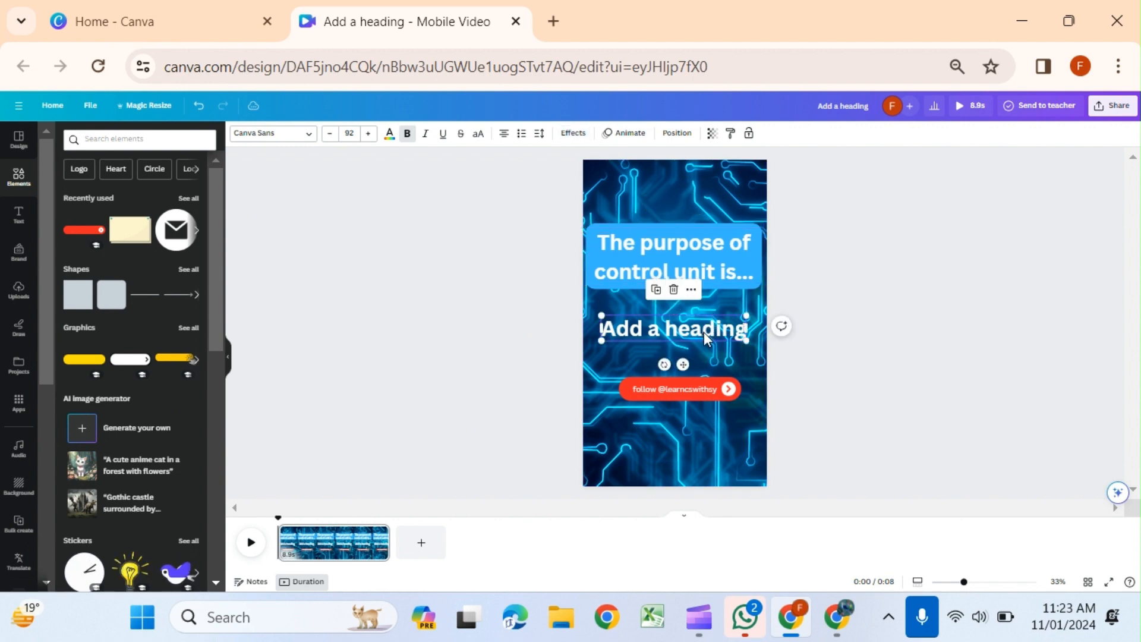
left_click(574, 134)
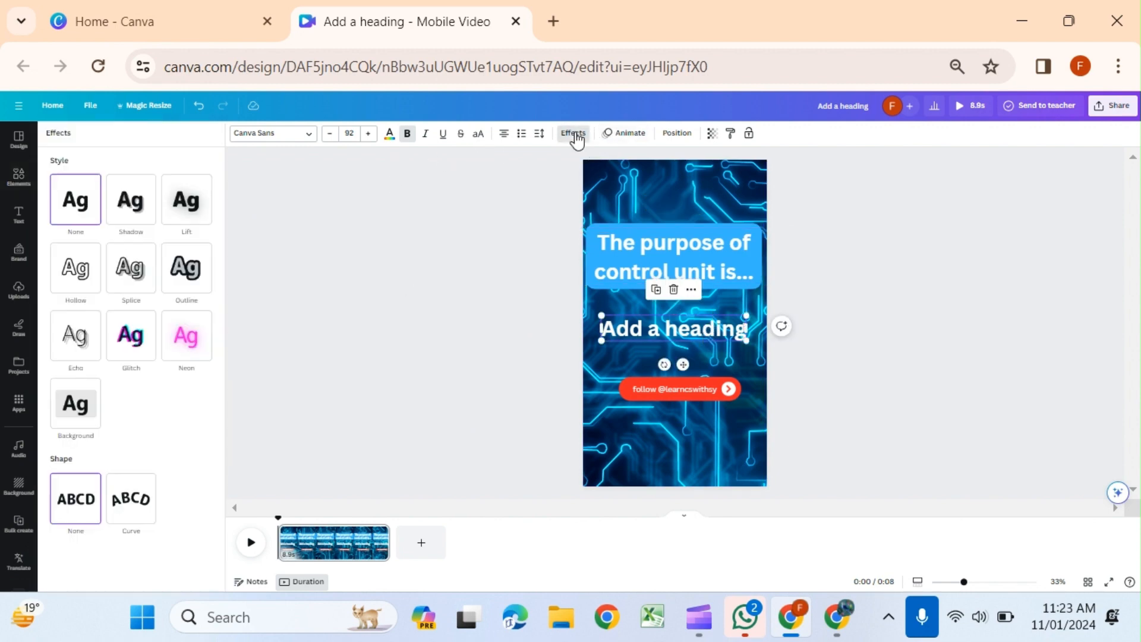
left_click(75, 405)
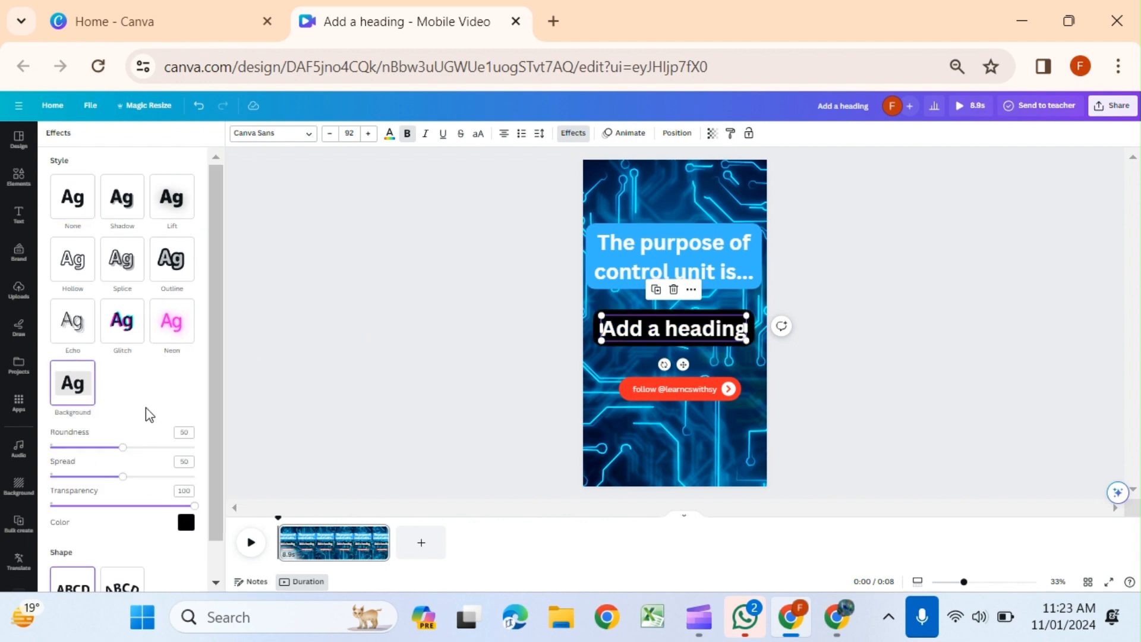
left_click(186, 523)
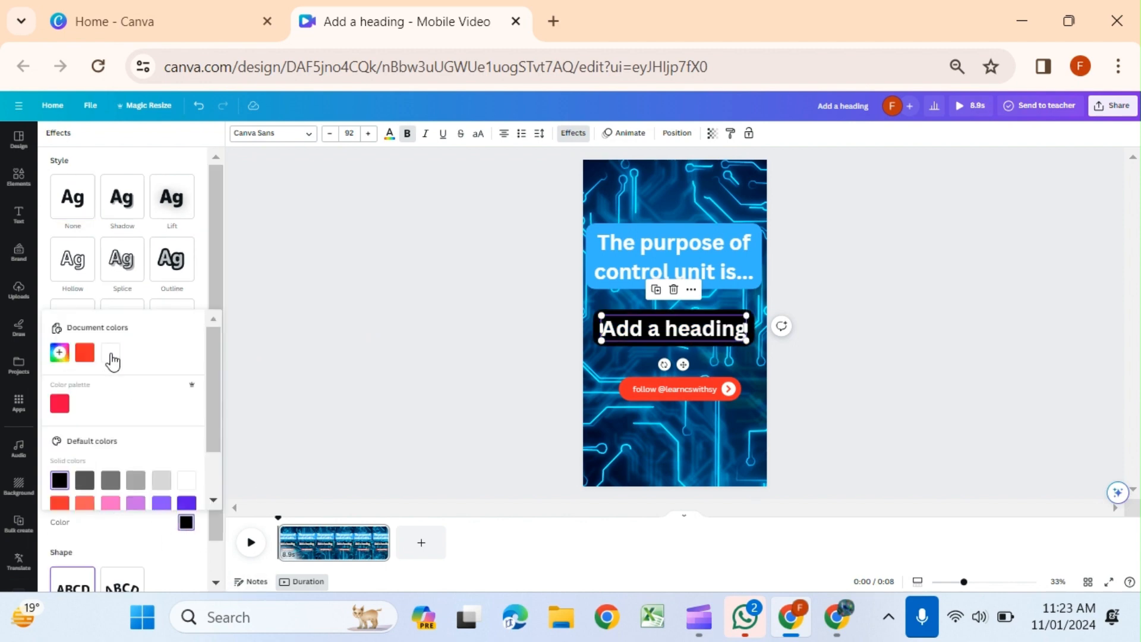
scroll(114, 366, "down", 1)
left_click(85, 468)
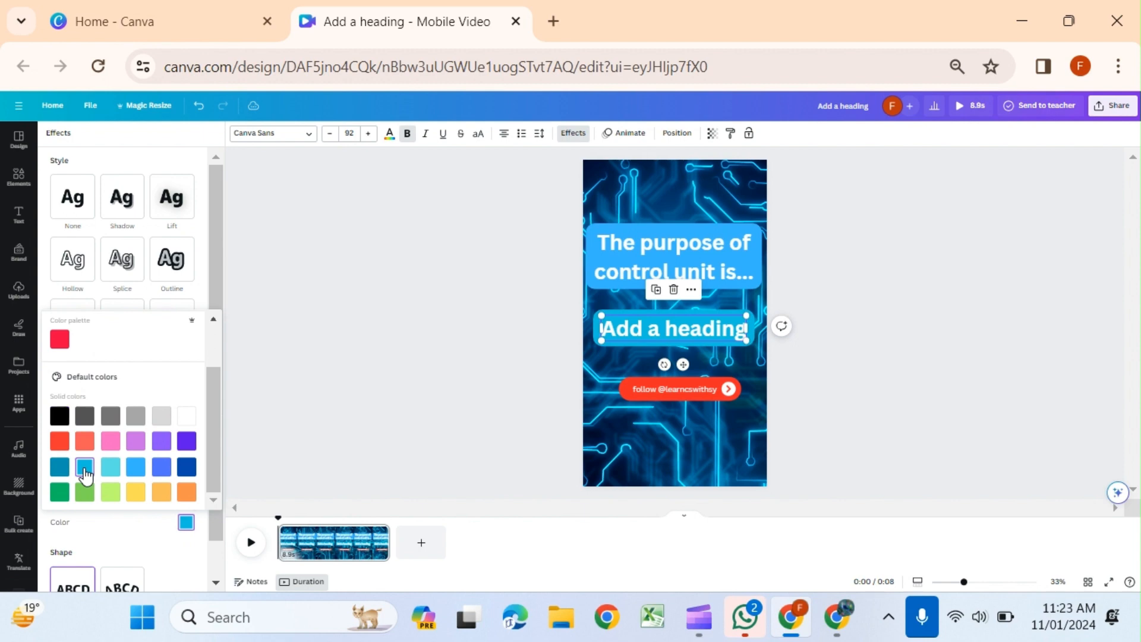
left_click(111, 468)
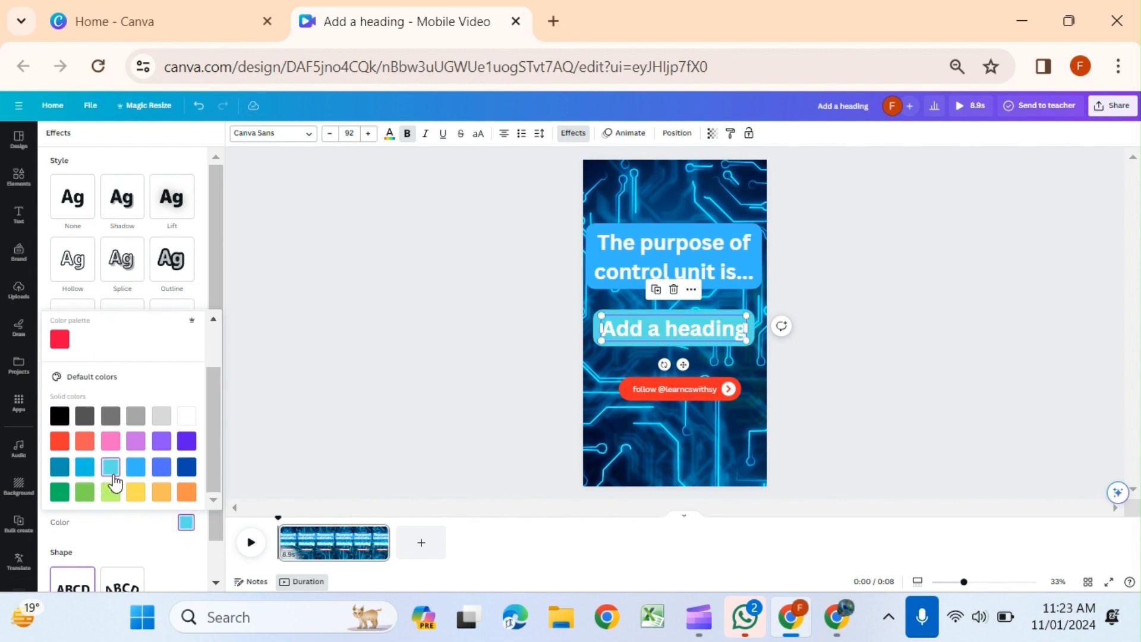
left_click(163, 469)
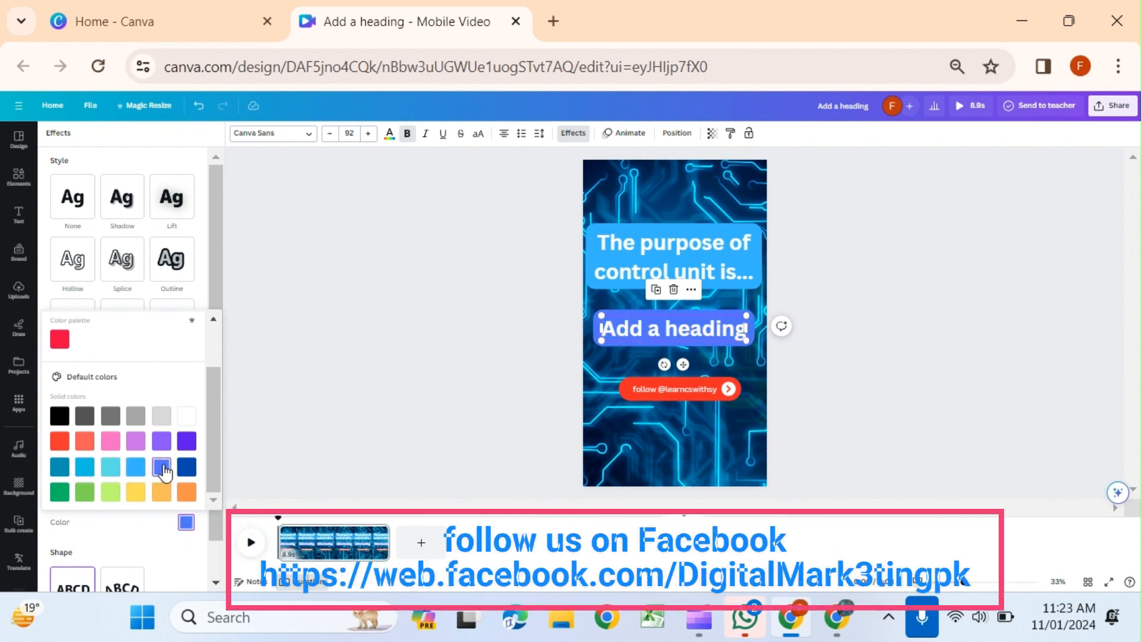
Step: Find the round "Learn CS with SY" logo among the uploaded images and add it to the page
left_click(18, 290)
scroll(138, 416, "down", 10)
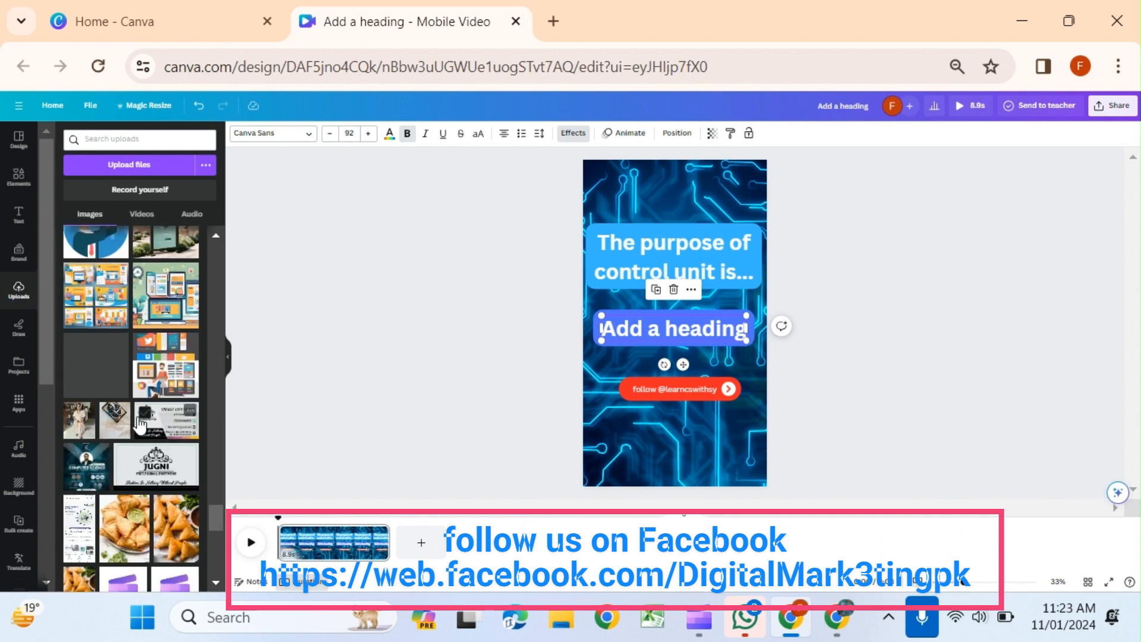
scroll(138, 423, "up", 5)
scroll(116, 457, "down", 5)
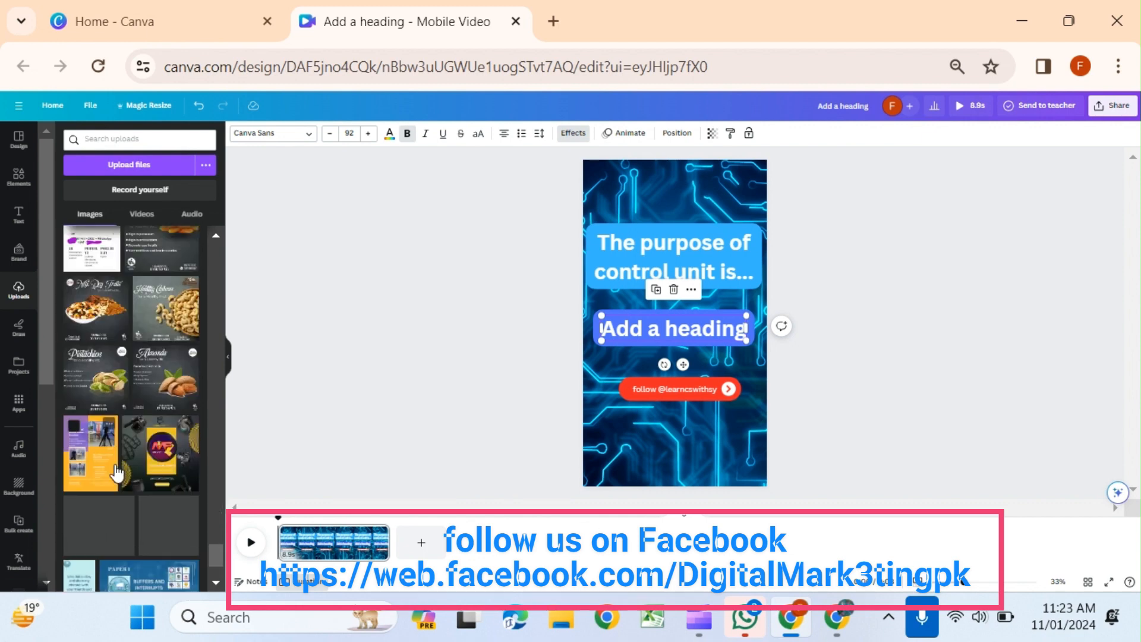
scroll(116, 471, "down", 3)
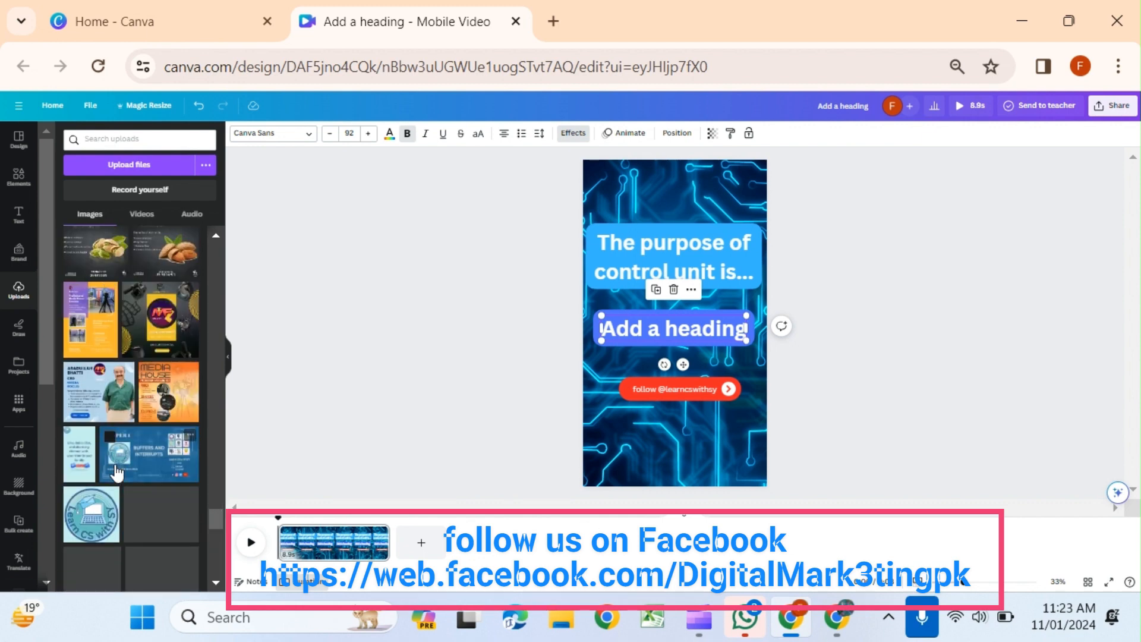
left_click(104, 520)
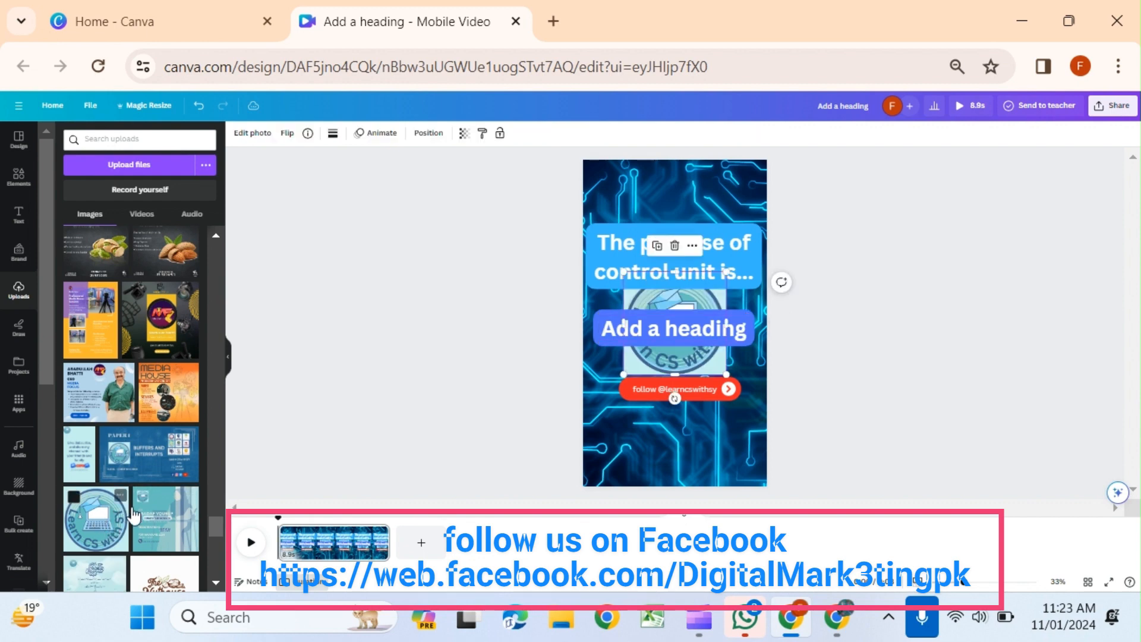
Step: Shrink the logo to about 160 px wide and align it to the page's top and right edges
left_click_drag(707, 363, 726, 270)
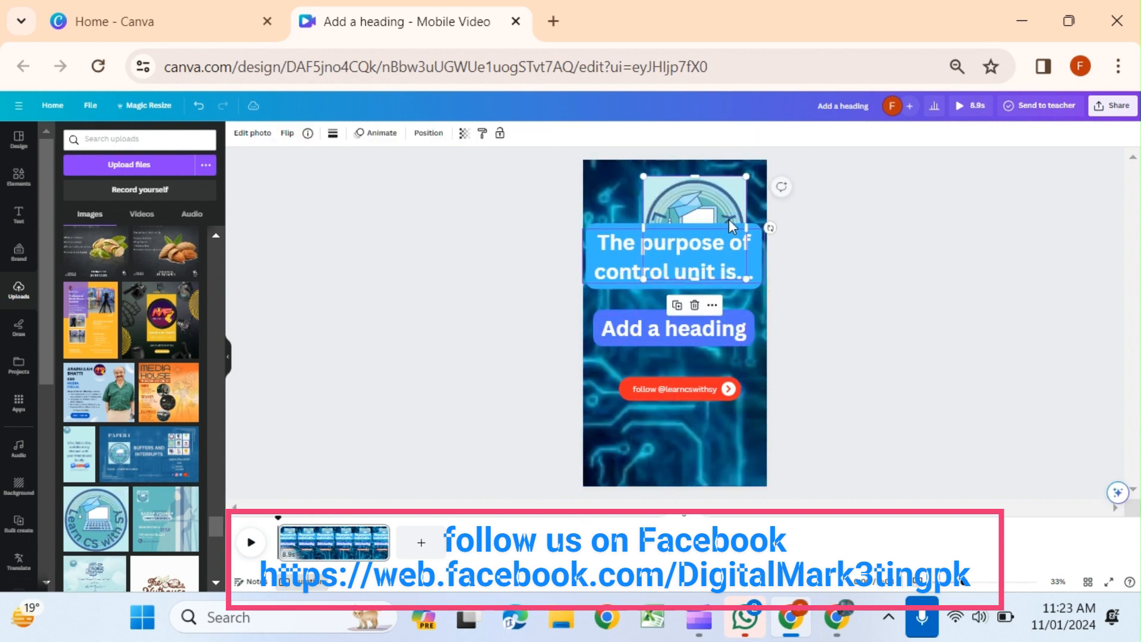
left_click_drag(746, 177, 726, 209)
left_click(429, 133)
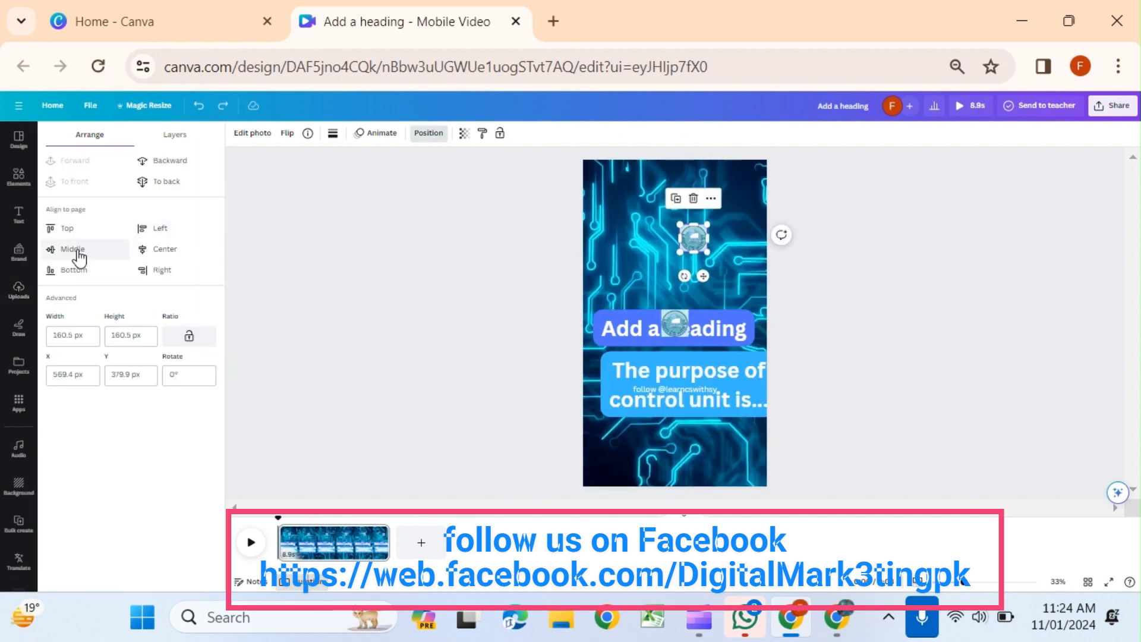
left_click(67, 228)
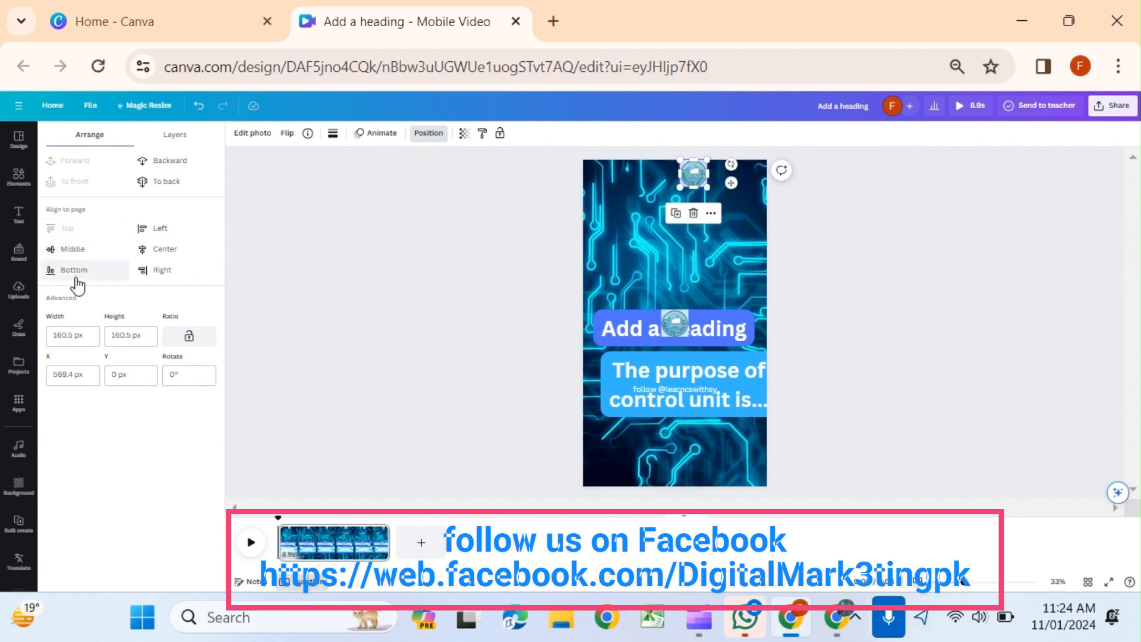
left_click(166, 274)
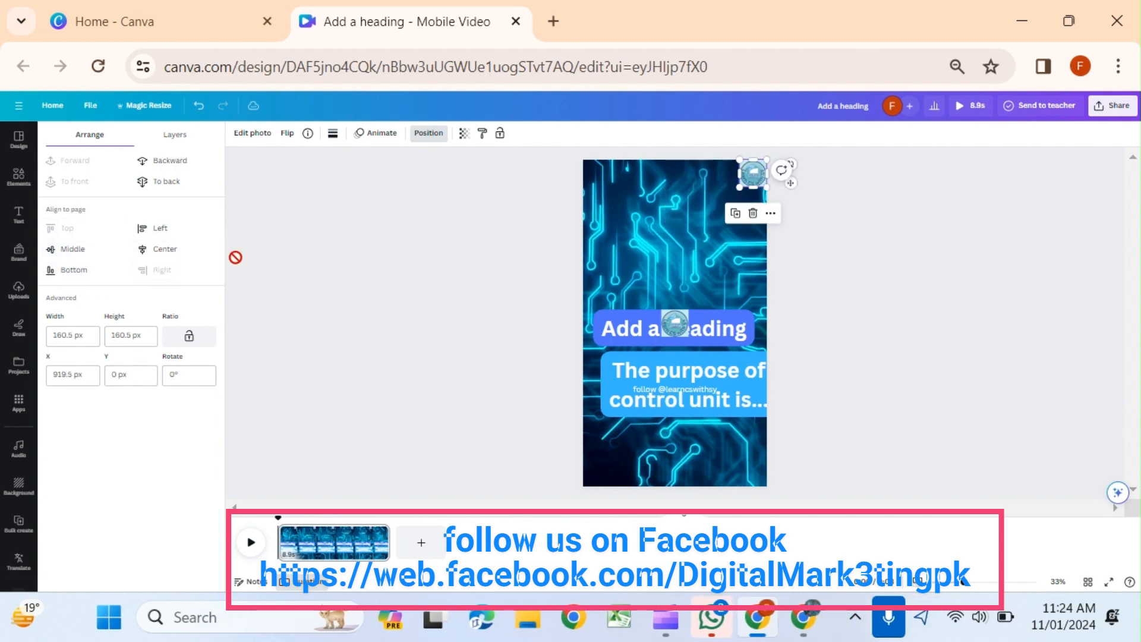
left_click_drag(747, 172, 784, 174)
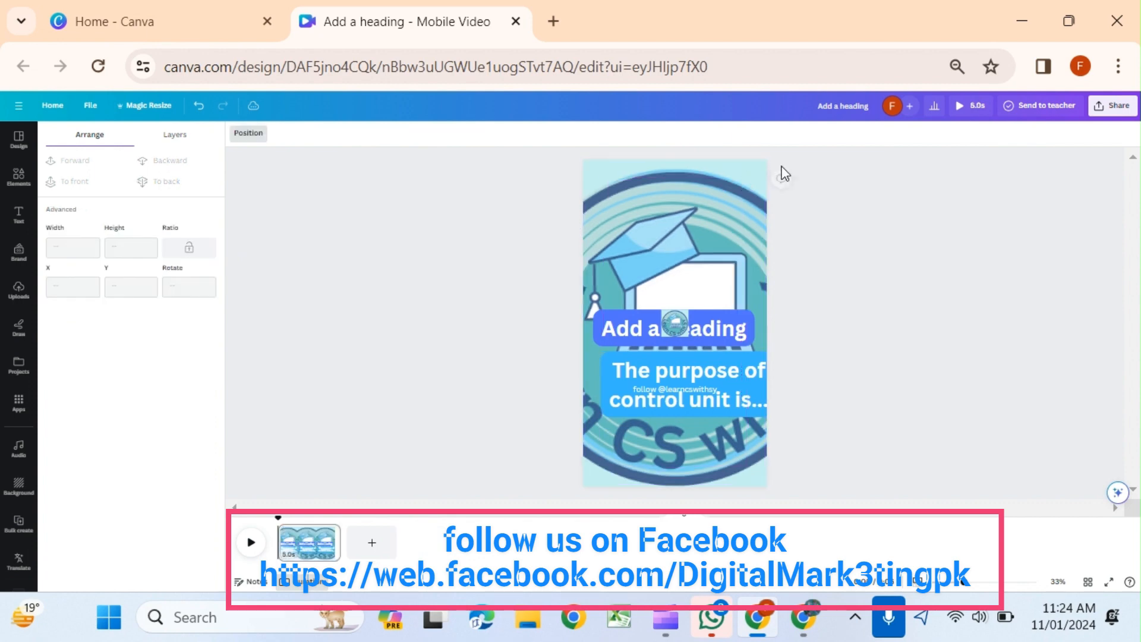
key("ctrl+z")
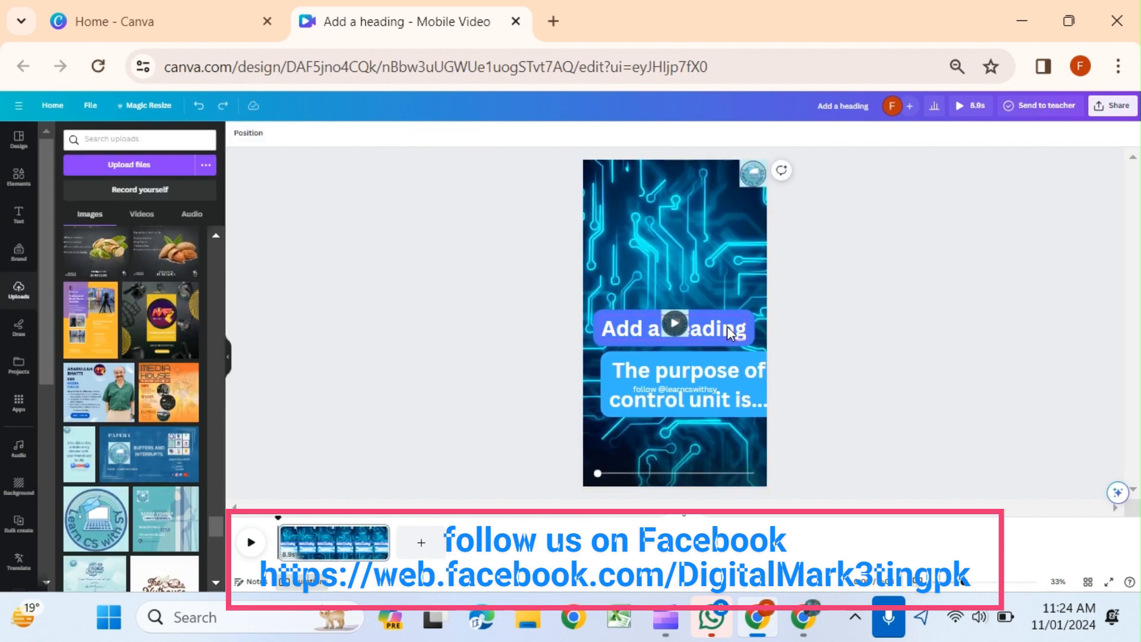
Step: Delete the duplicate logo at the page centre and stack the "Add a heading" text above the question and the red button
left_click_drag(689, 331, 716, 249)
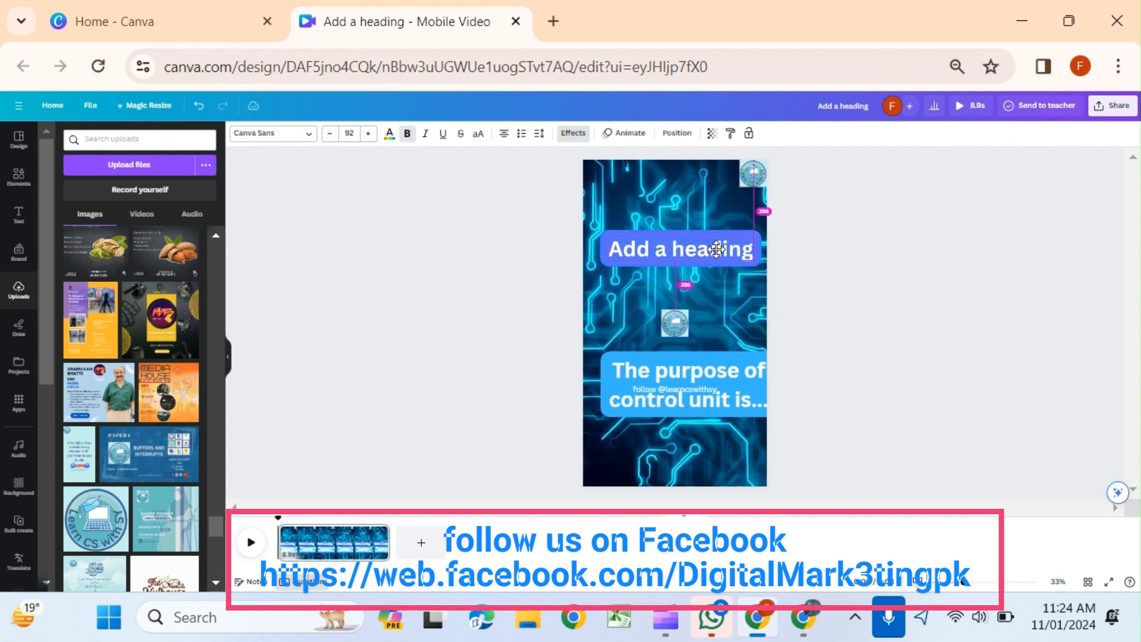
left_click(684, 326)
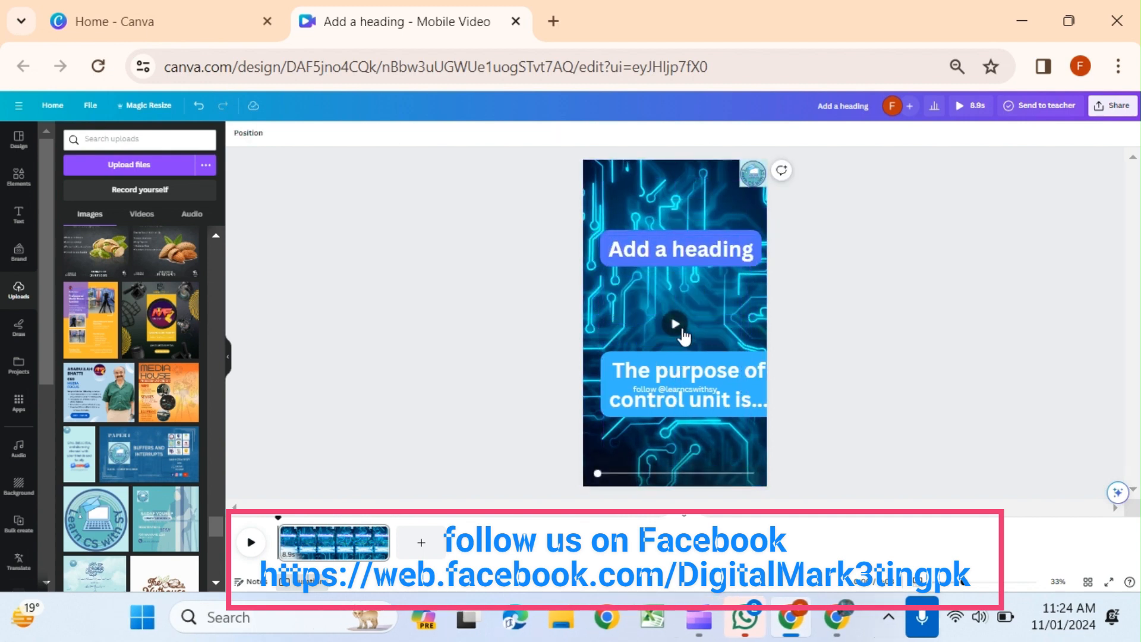
left_click(679, 252)
left_click_drag(708, 370, 693, 316)
left_click_drag(691, 239, 685, 243)
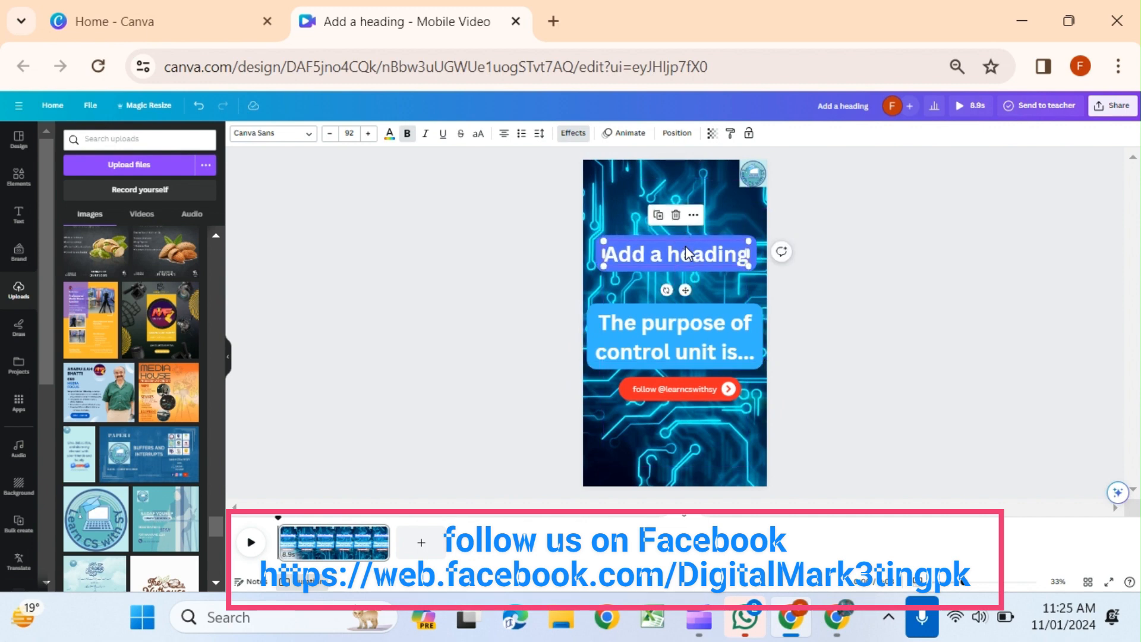
Step: Swap the two text blocks, placing the question centred above the "Add a heading" text and the red button
key("super+v")
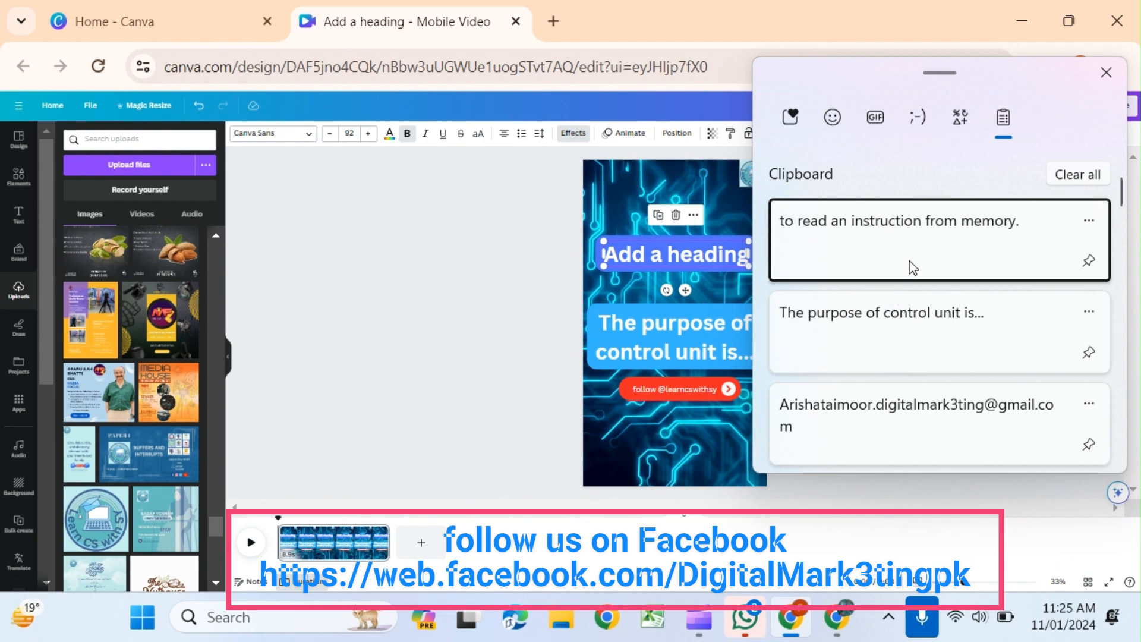
left_click(905, 326)
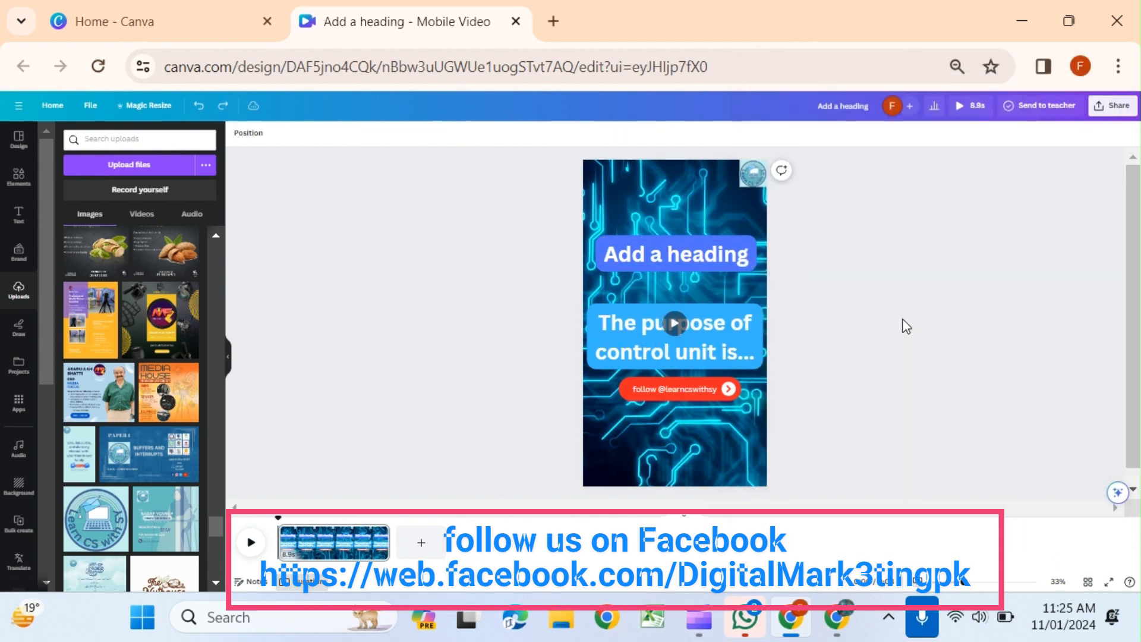
mouse_move(728, 336)
left_mouse_down()
mouse_move(722, 219)
mouse_move(719, 333)
left_mouse_up()
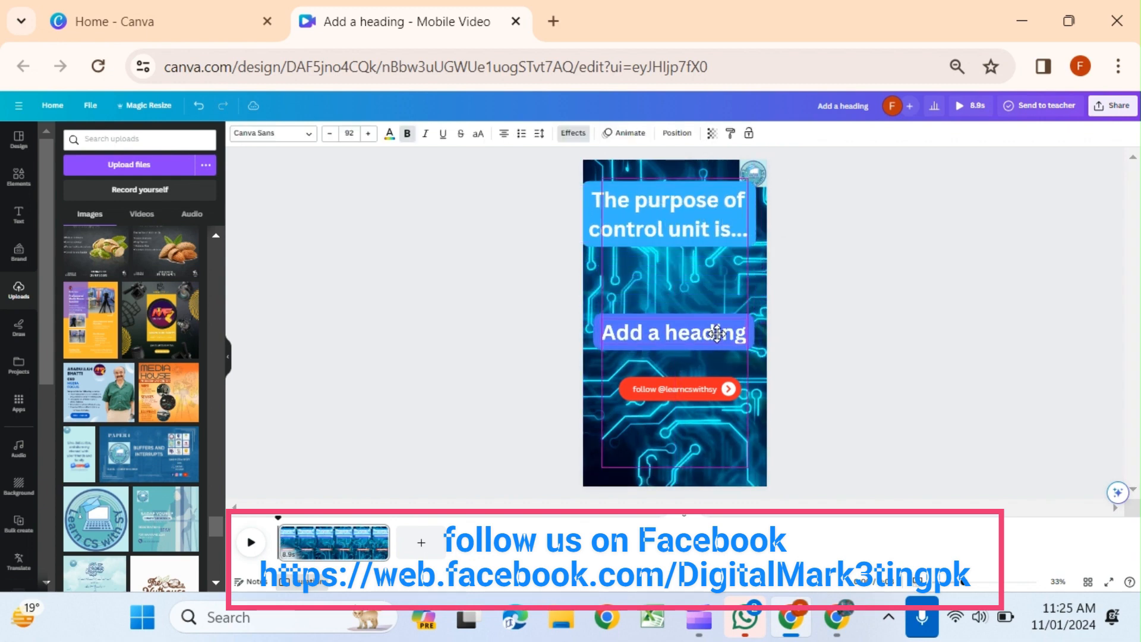
left_click_drag(705, 218, 709, 258)
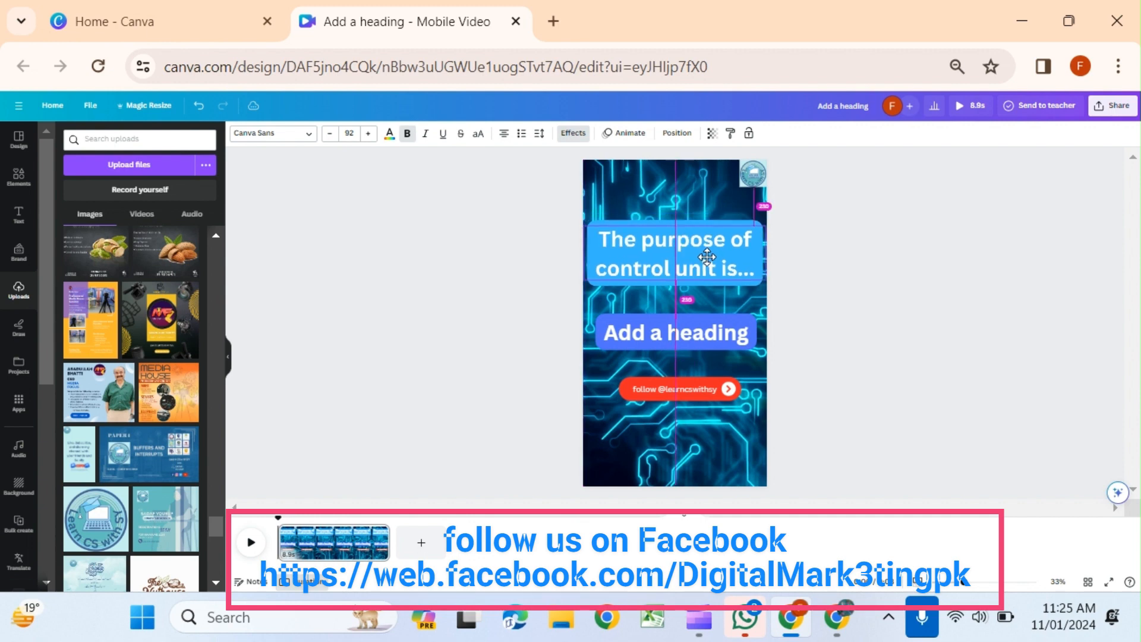
Step: Replace the "Add a heading" text with the copied answer "to read an instruction from memory."
left_click(677, 333)
left_click(677, 333)
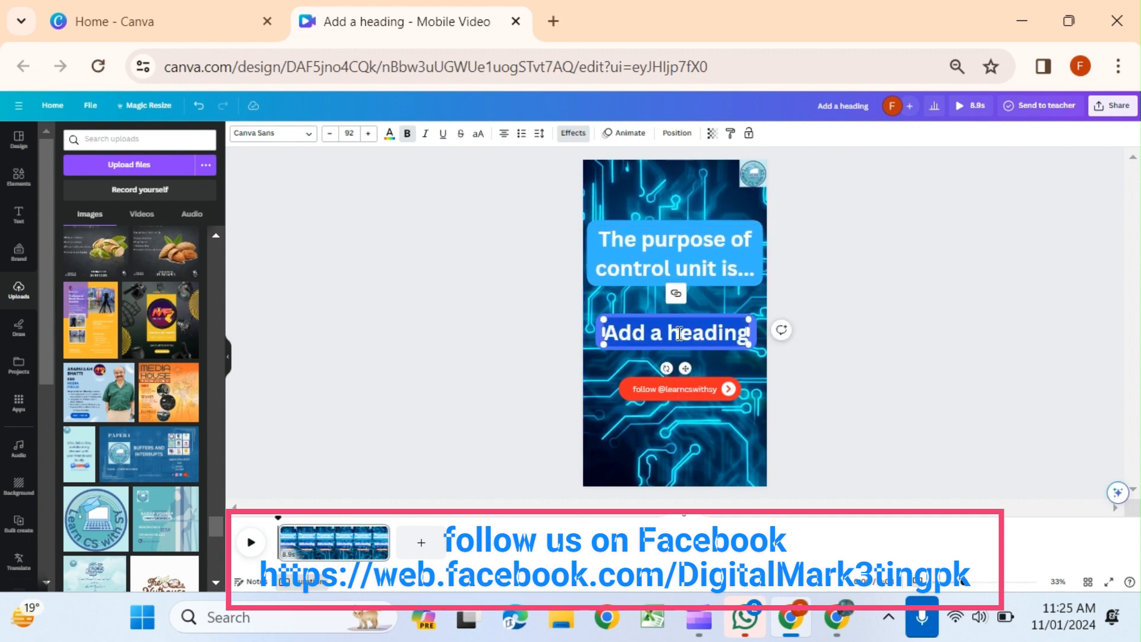
key("super+v")
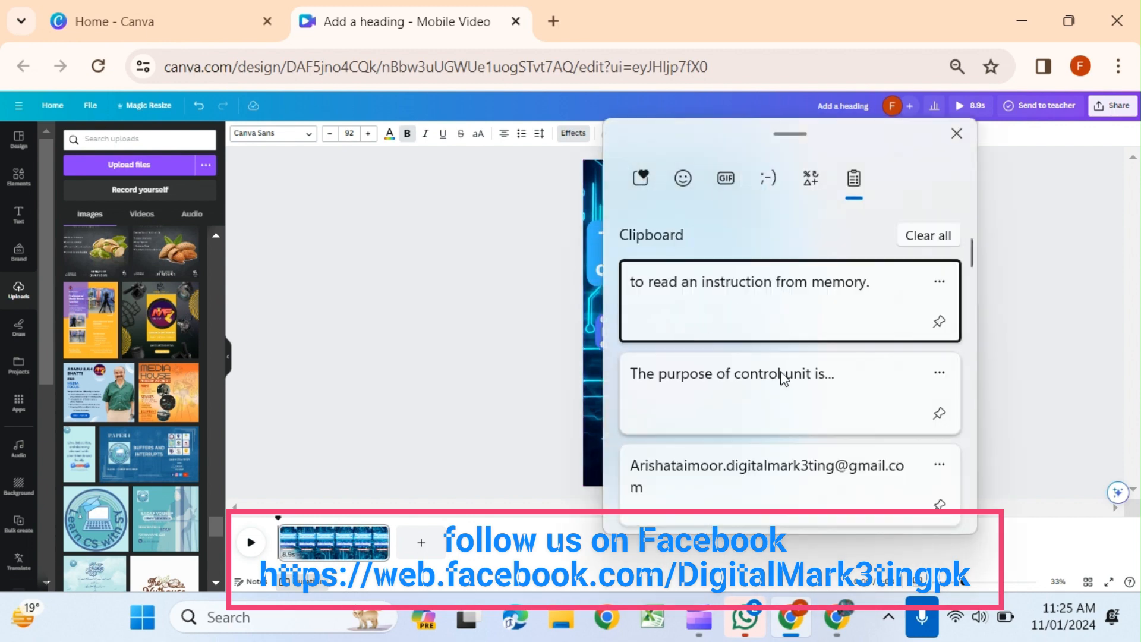
left_click(768, 309)
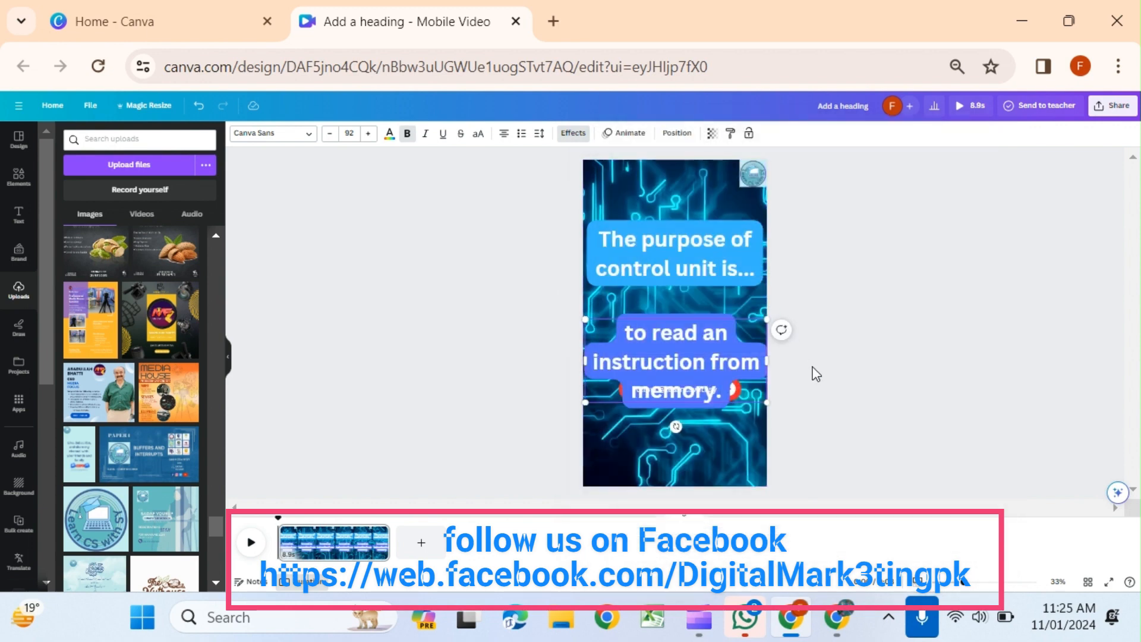
Step: Shrink the question text to about size 65 and centre it horizontally in the upper part of the page
left_click(611, 251)
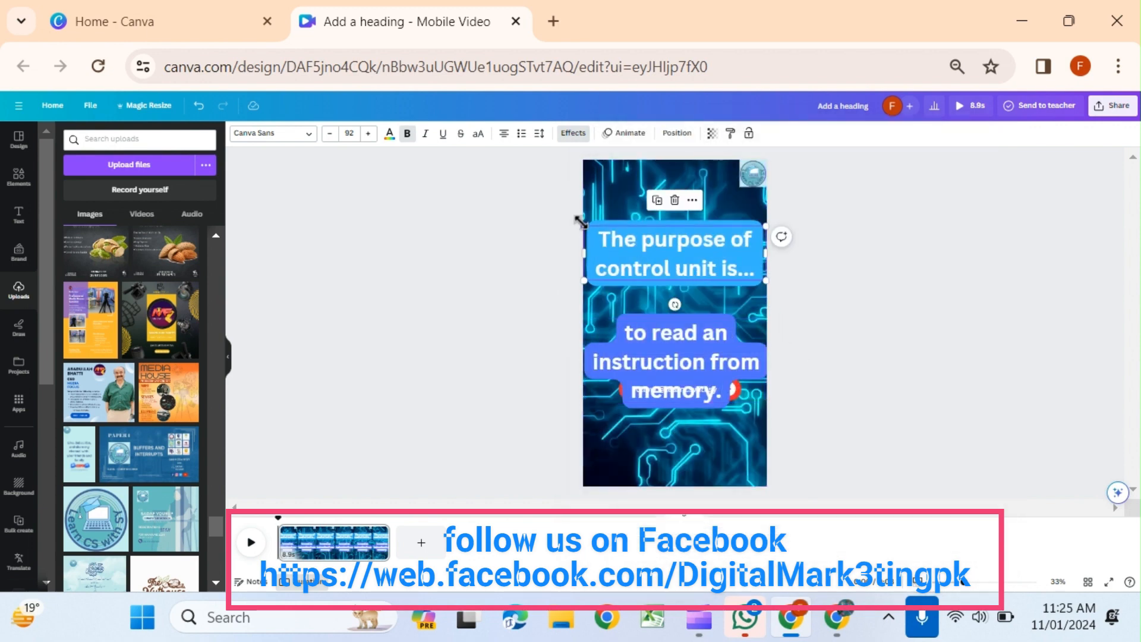
left_click_drag(580, 222, 637, 244)
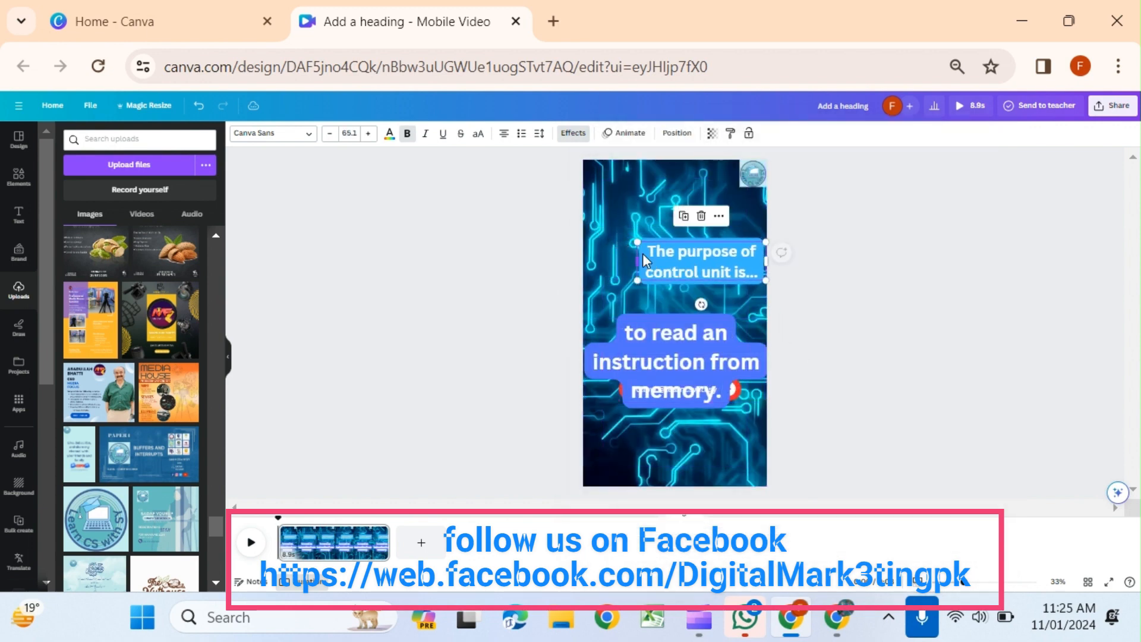
left_click_drag(720, 255, 693, 240)
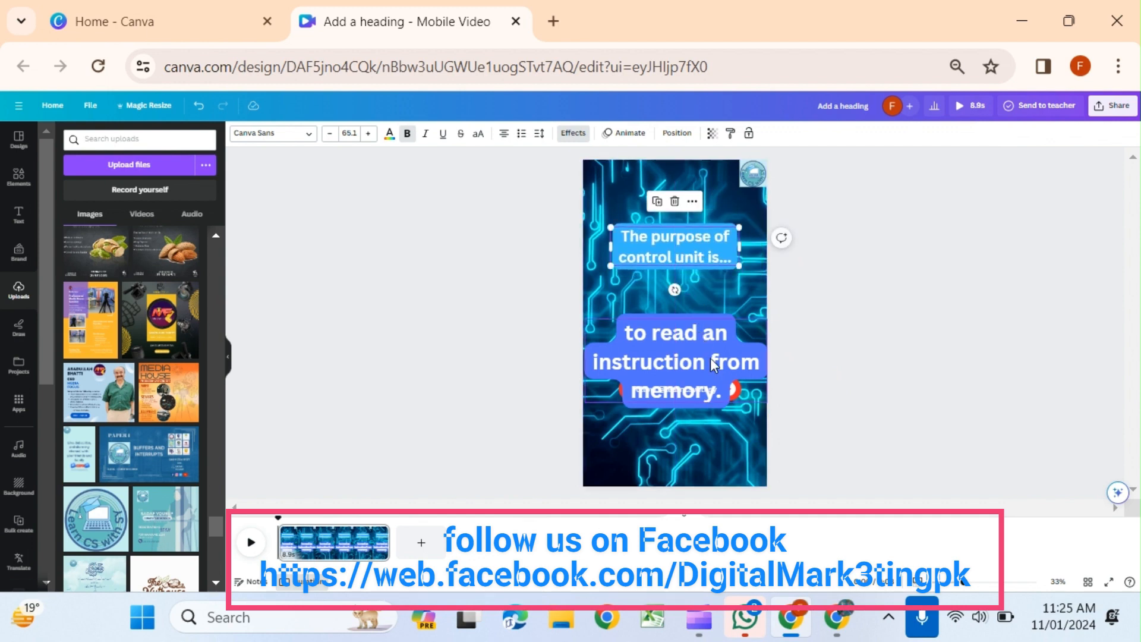
Step: Shrink the answer text to about size 73 between the question and the red button, and briefly preview the video
left_click_drag(714, 363, 717, 354)
left_click_drag(590, 309, 626, 326)
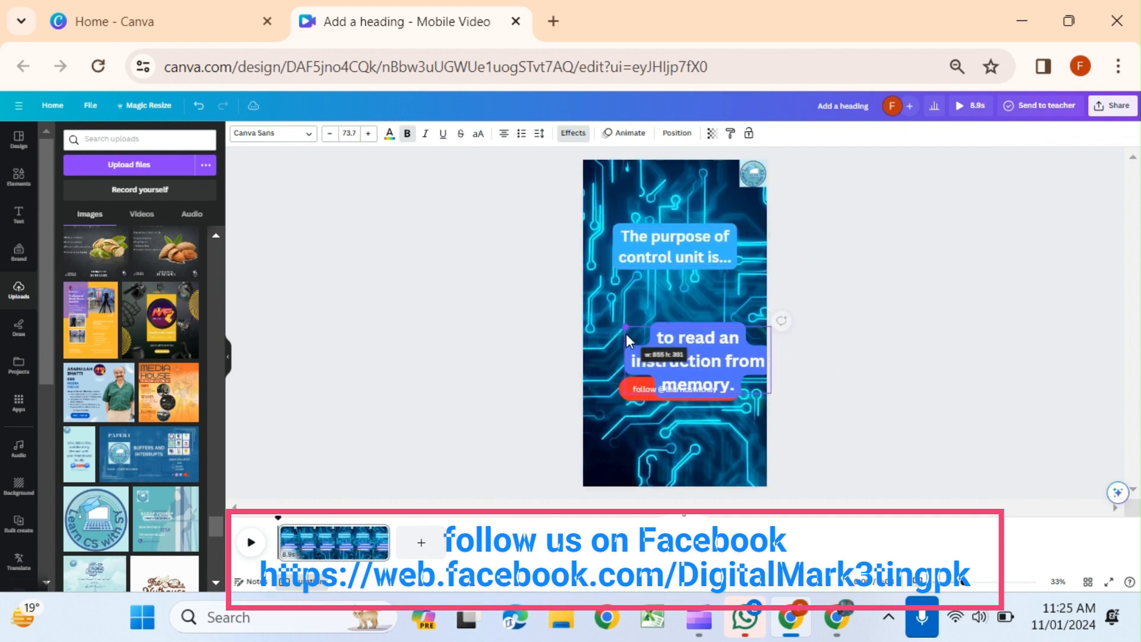
left_click_drag(704, 350, 687, 314)
left_click(909, 363)
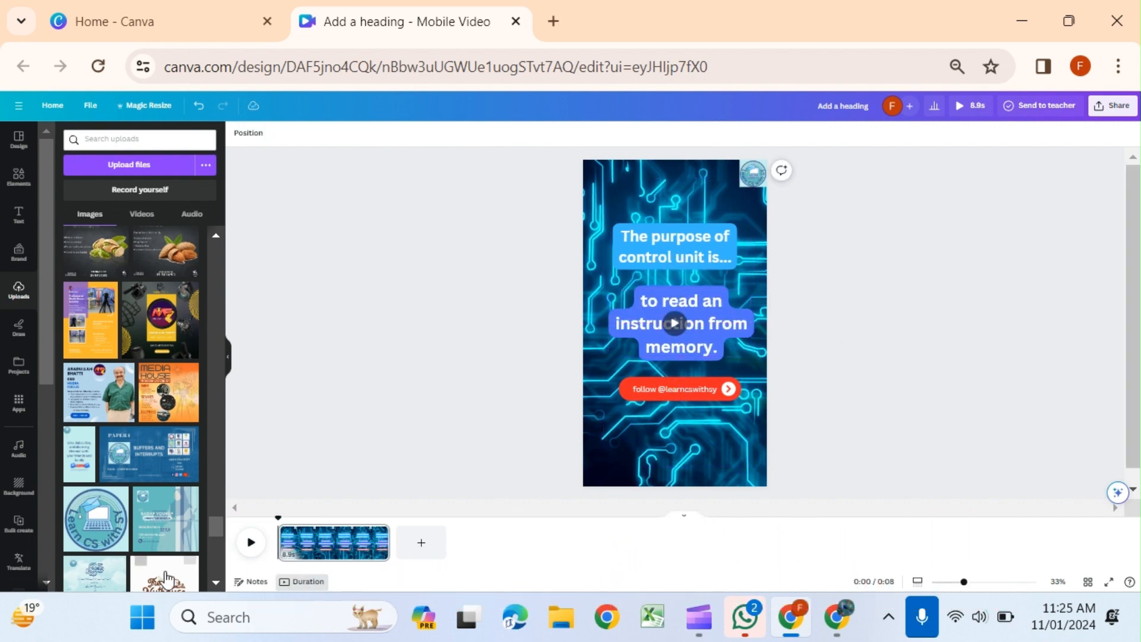
left_click(251, 542)
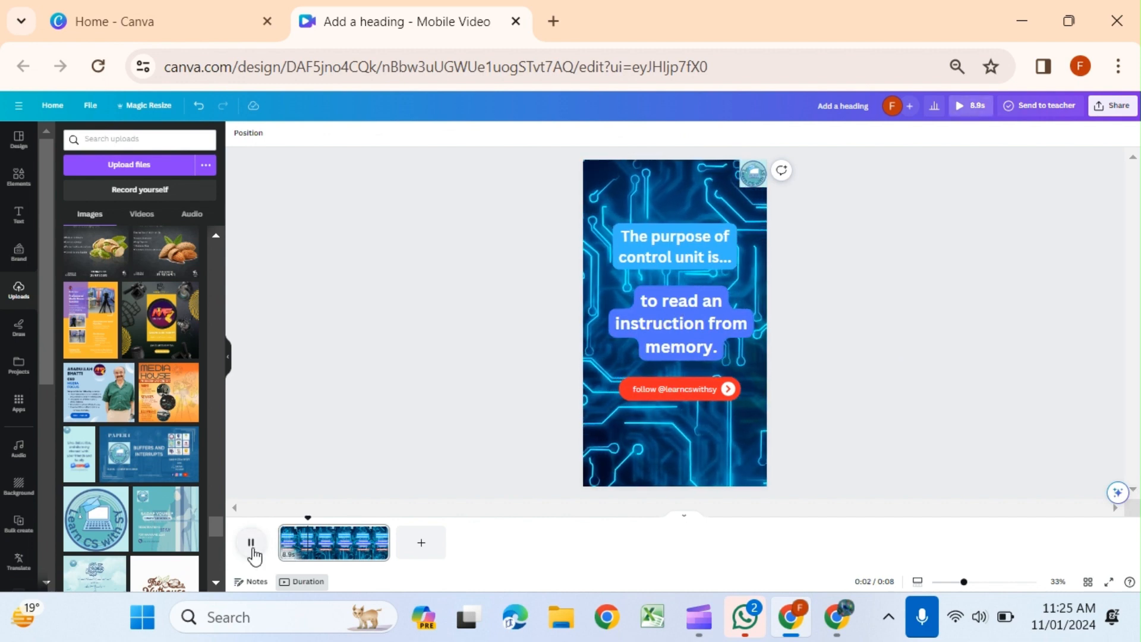
left_click(251, 542)
Step: Centre the answer text horizontally on the page
left_click(675, 247)
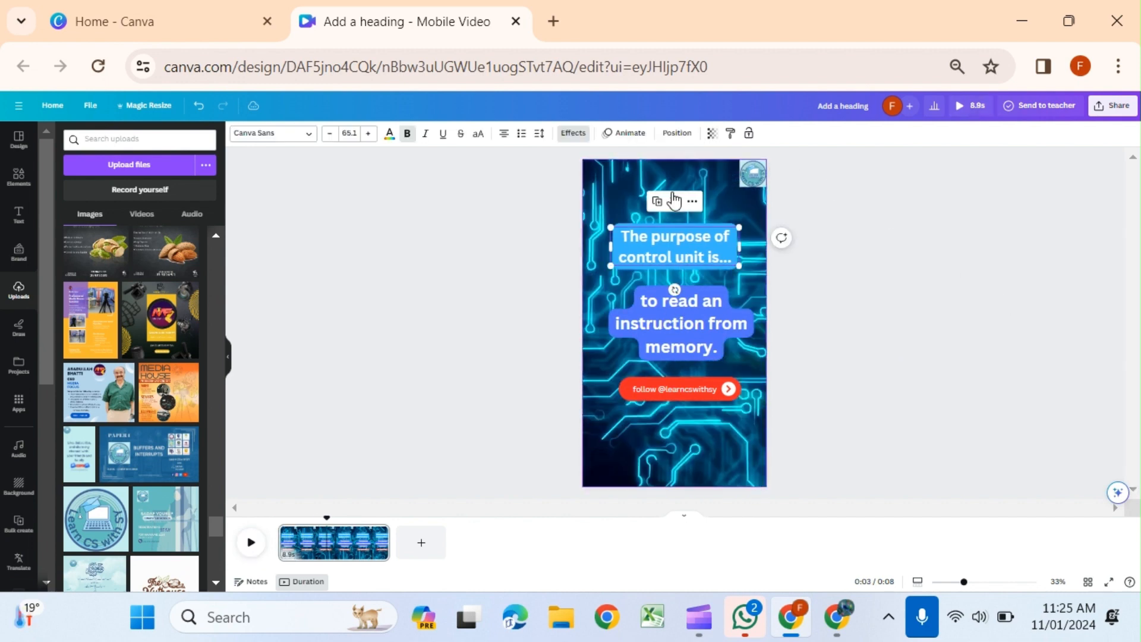
left_click(677, 133)
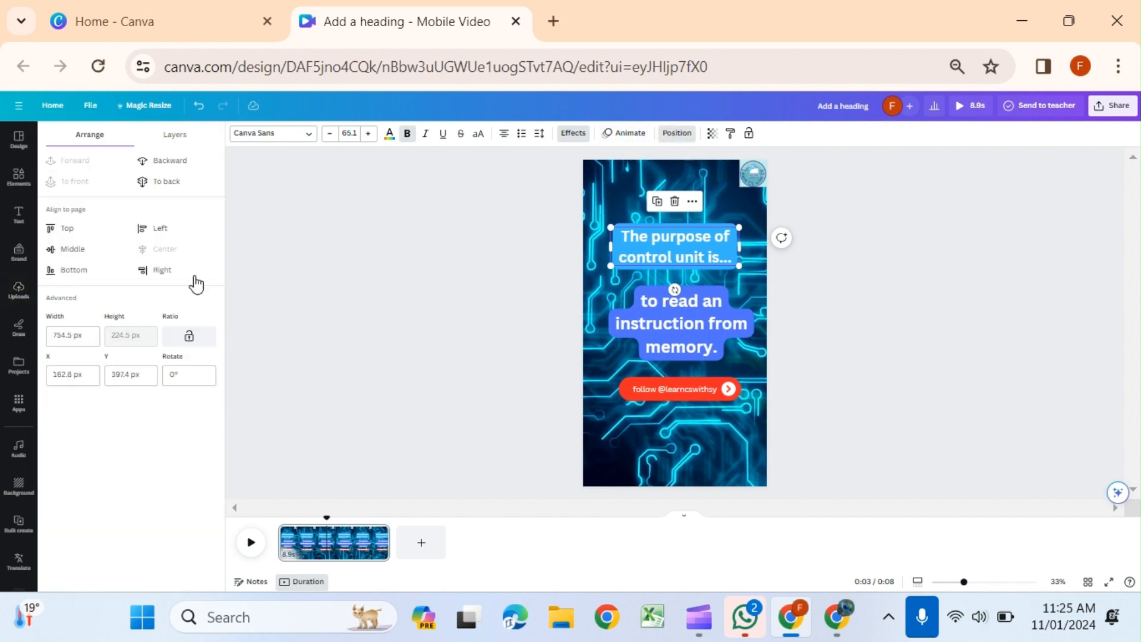
left_click(700, 308)
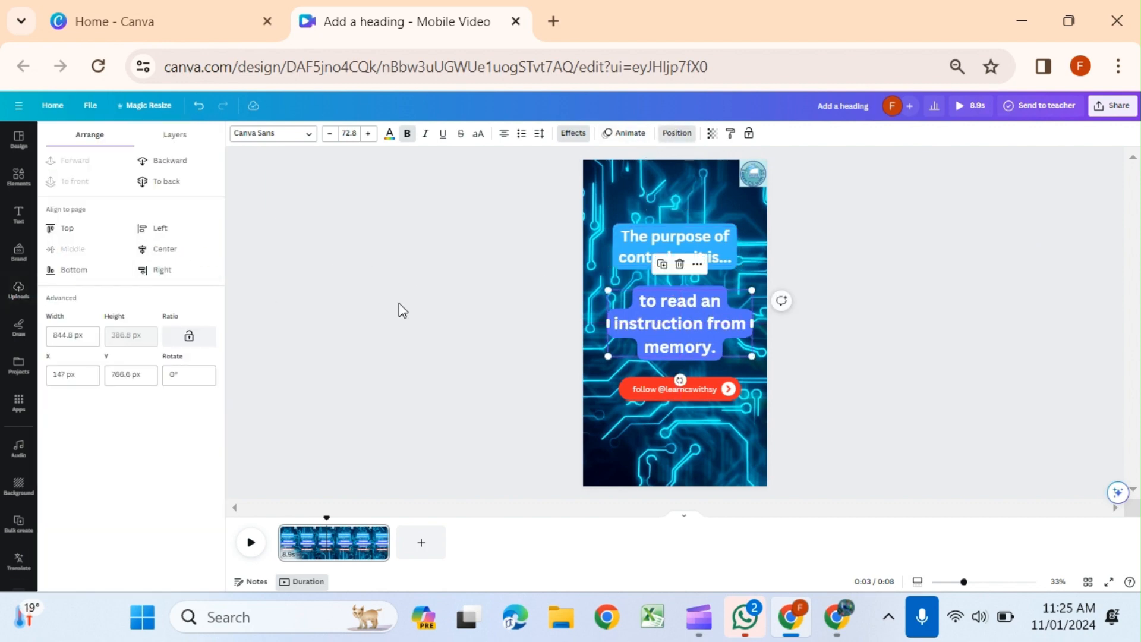
left_click(177, 250)
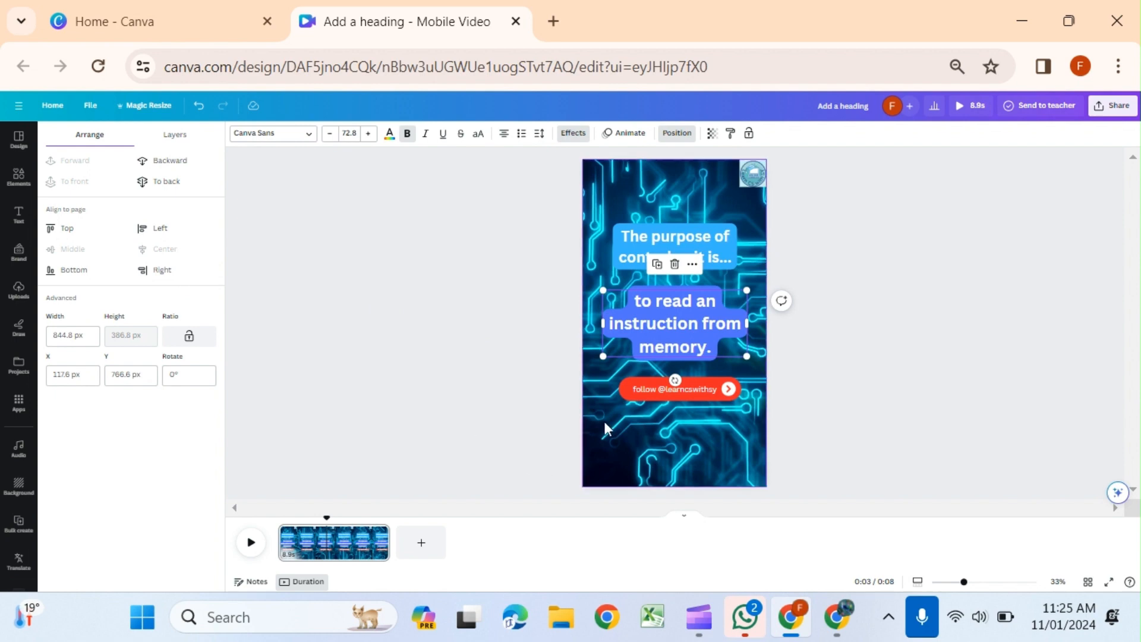
left_click(634, 397)
left_click(658, 391, "shift")
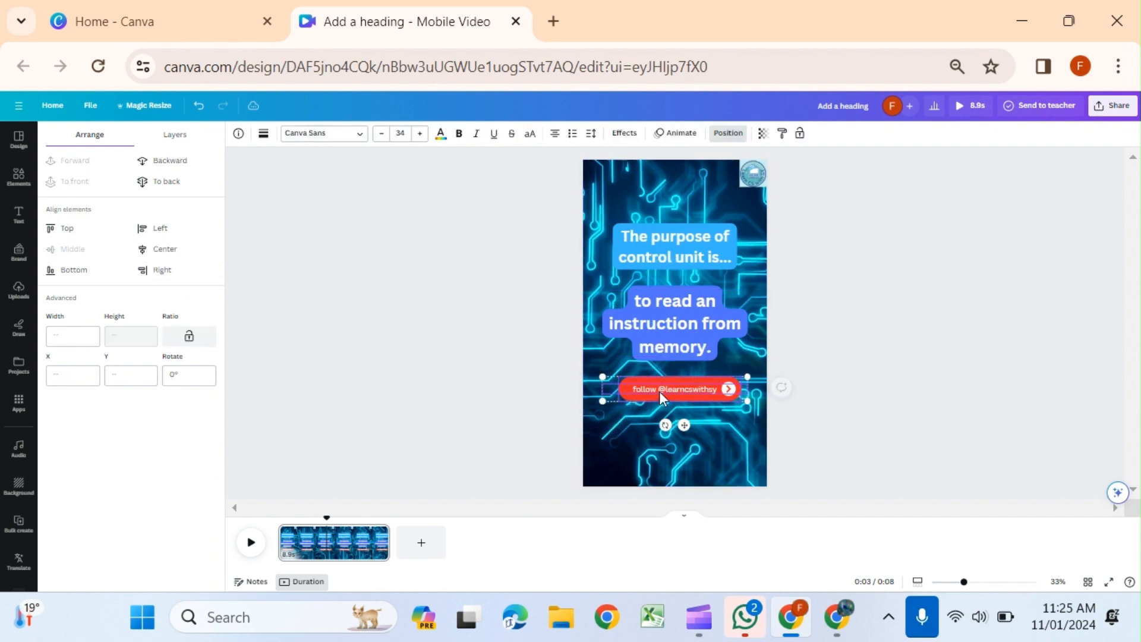
left_click(181, 251)
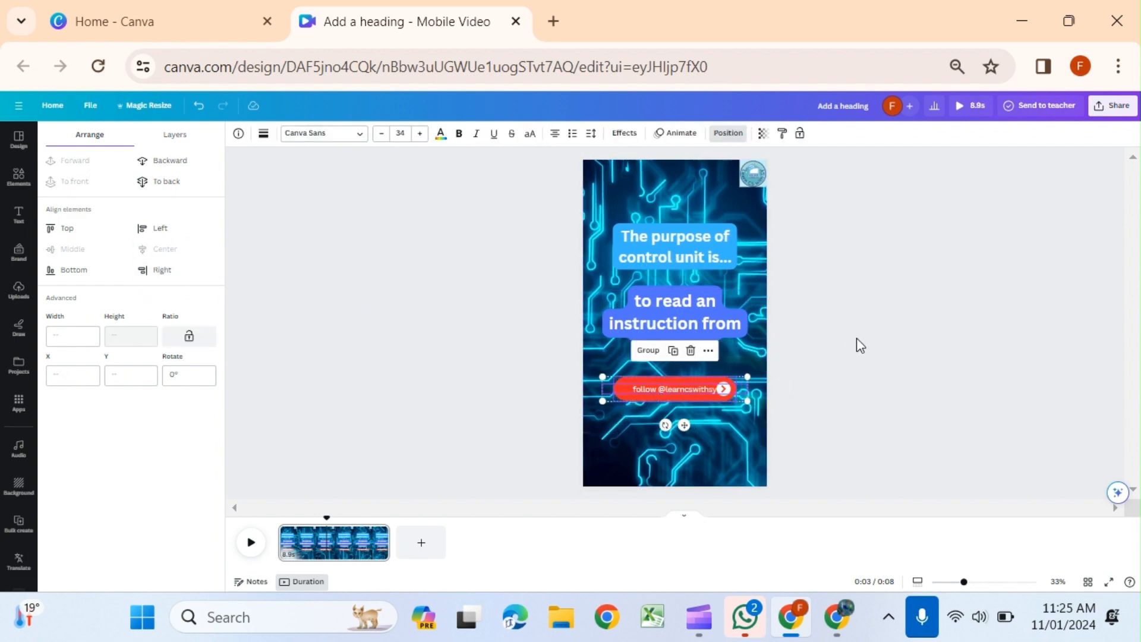
left_click(850, 344)
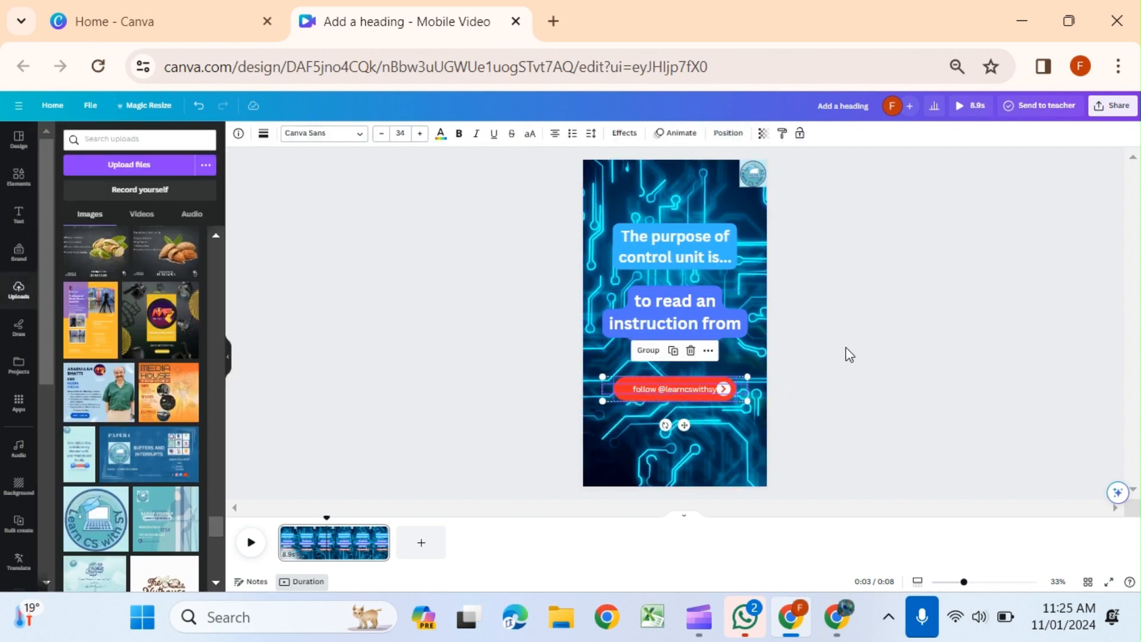
left_click(701, 397)
left_click(841, 377)
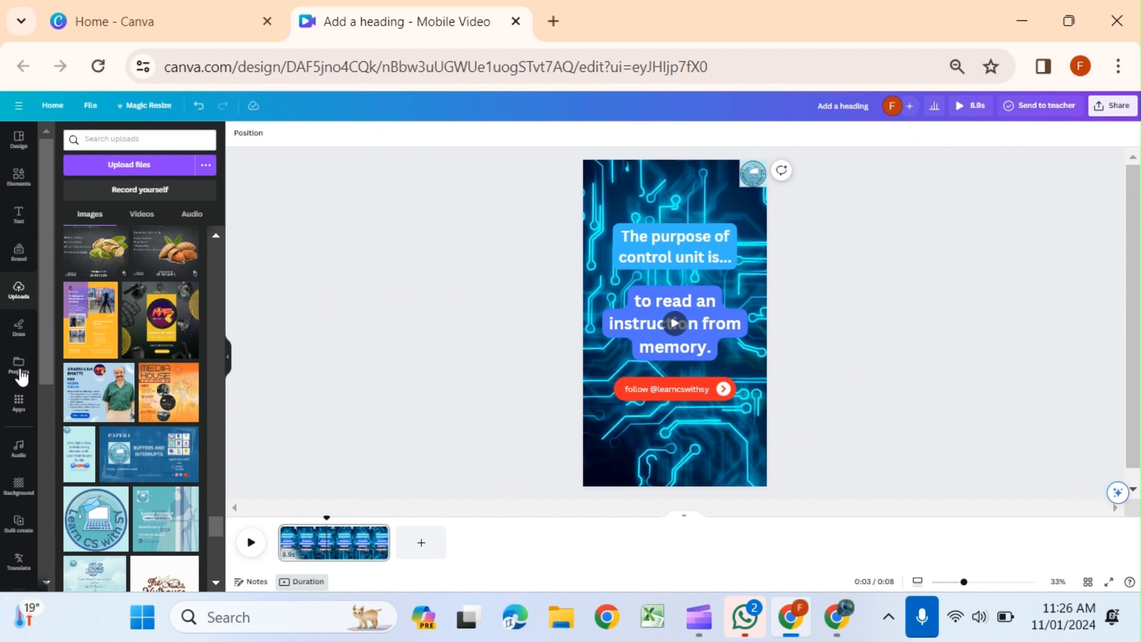
Step: Add the "Ambient Dramatic" track from the Vocal audio category and make it start at the beginning of the video
left_click(16, 450)
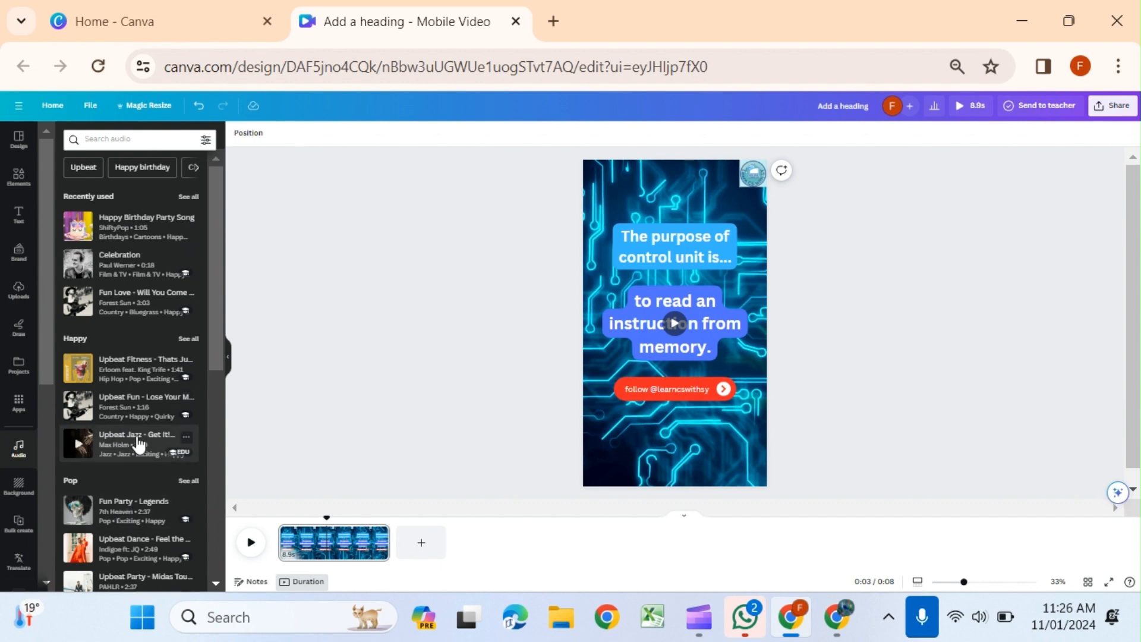
scroll(101, 481, "down", 10)
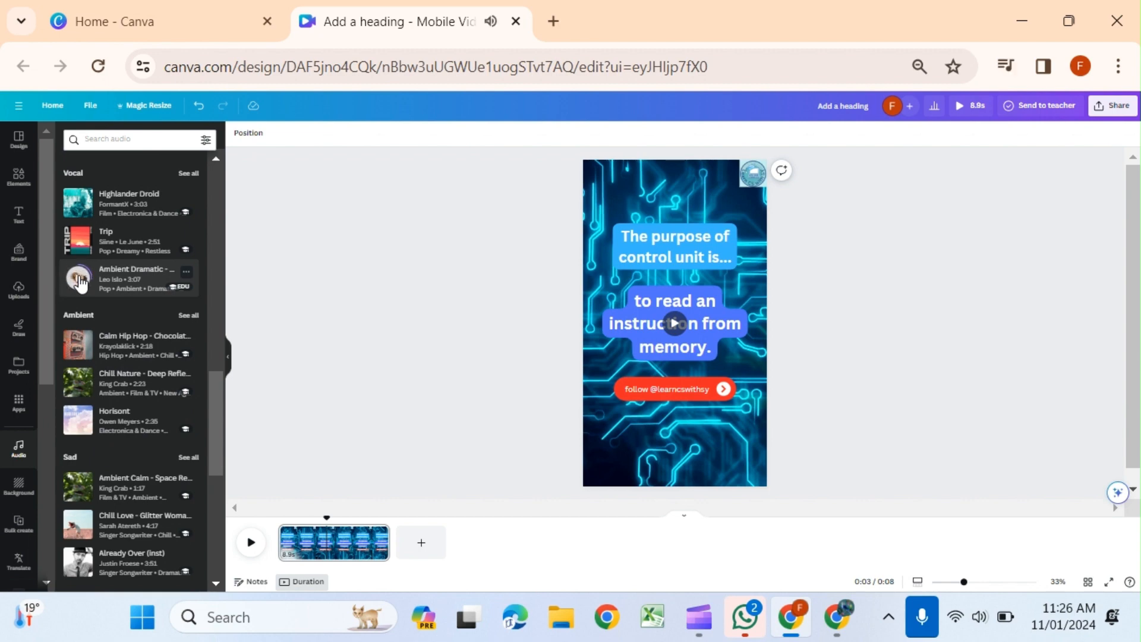
left_click(138, 279)
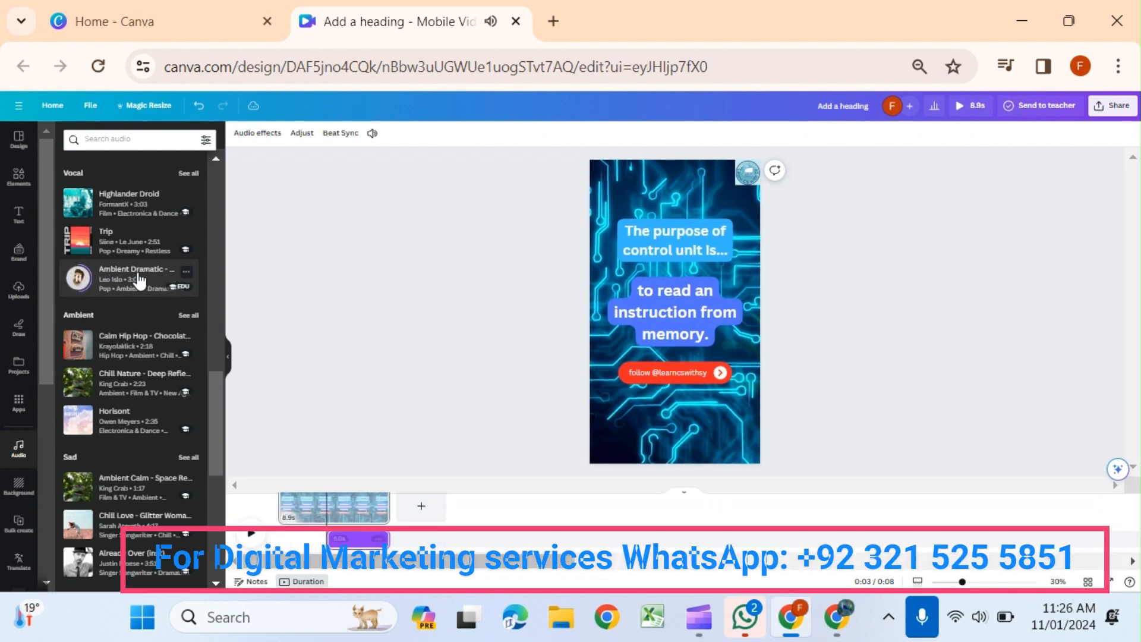
left_click(328, 541)
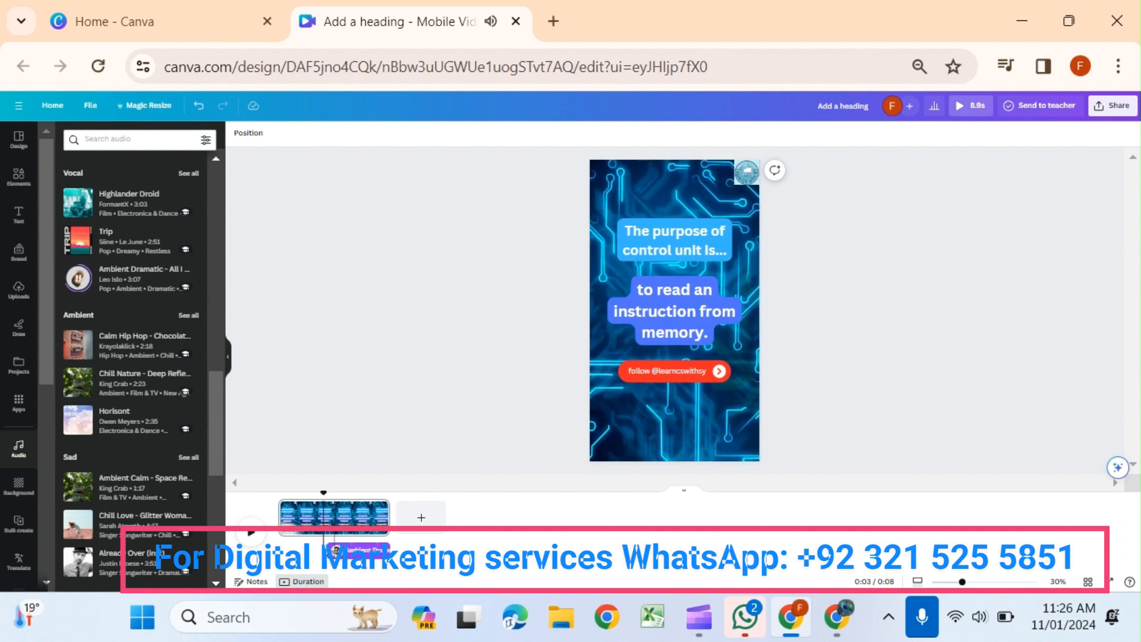
left_click(335, 550)
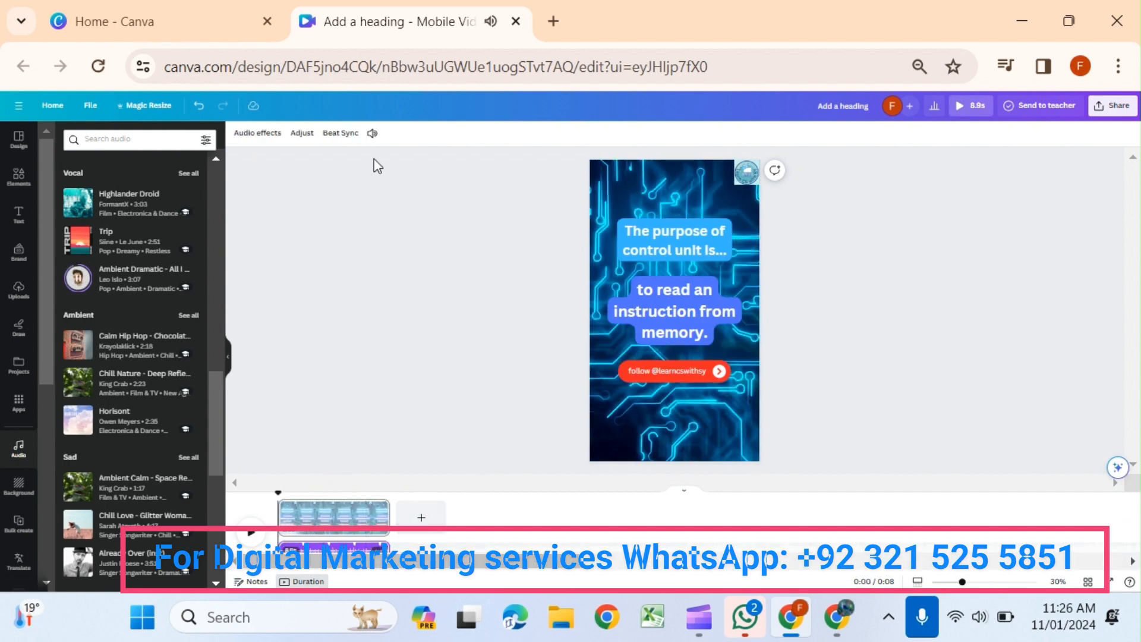
Step: Try the audio track at volume 35 by playing the video
left_click(372, 135)
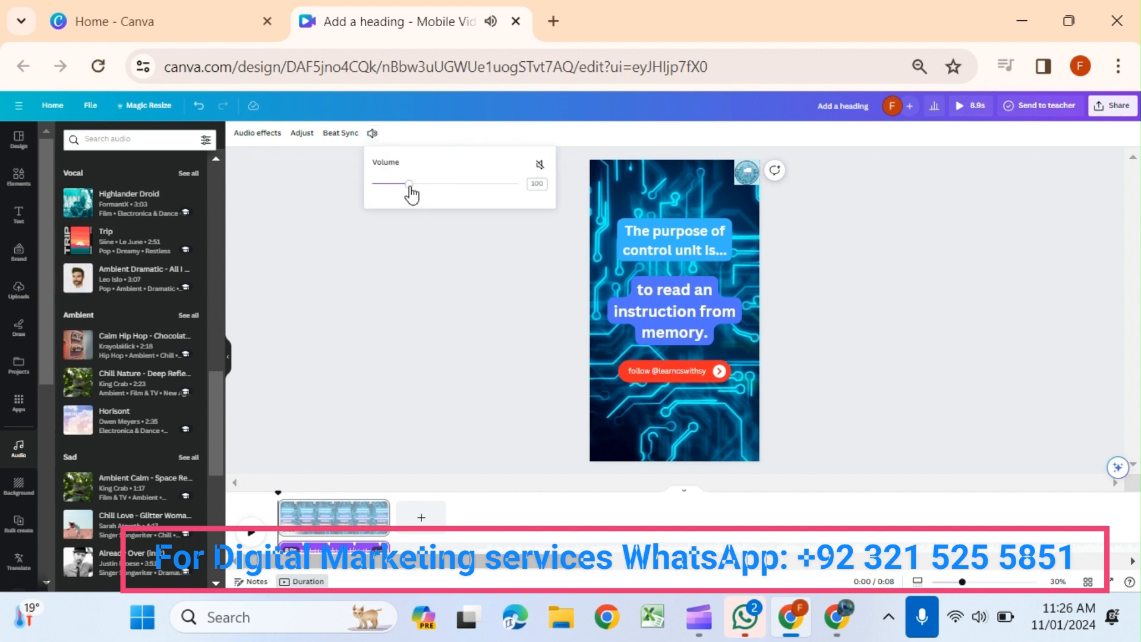
left_click_drag(409, 185, 385, 185)
left_click(406, 299)
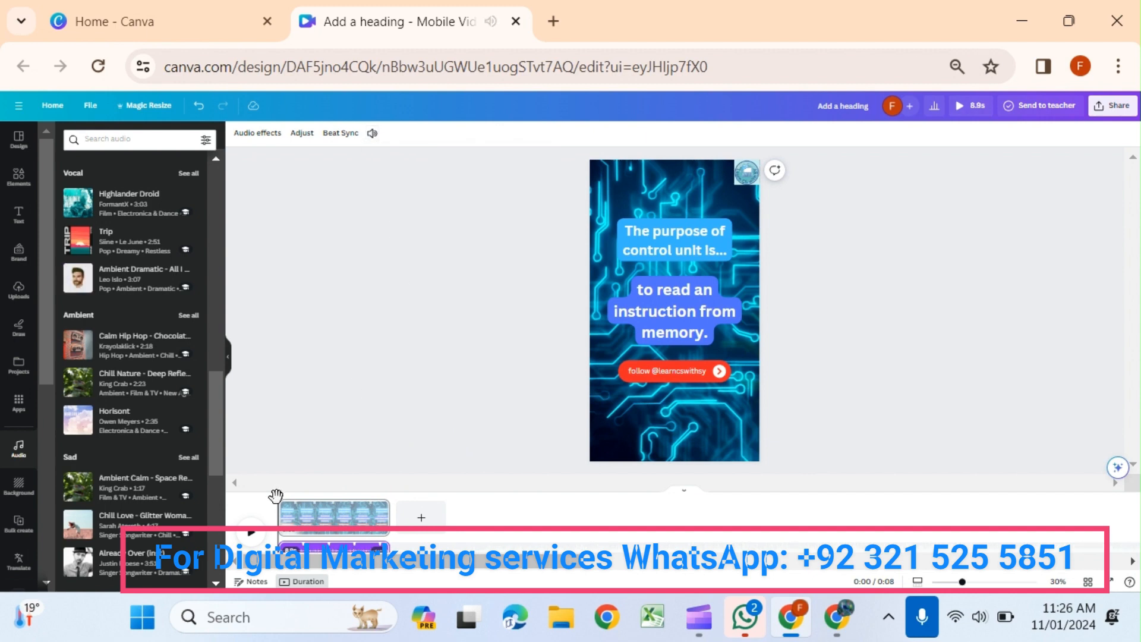
left_click(252, 533)
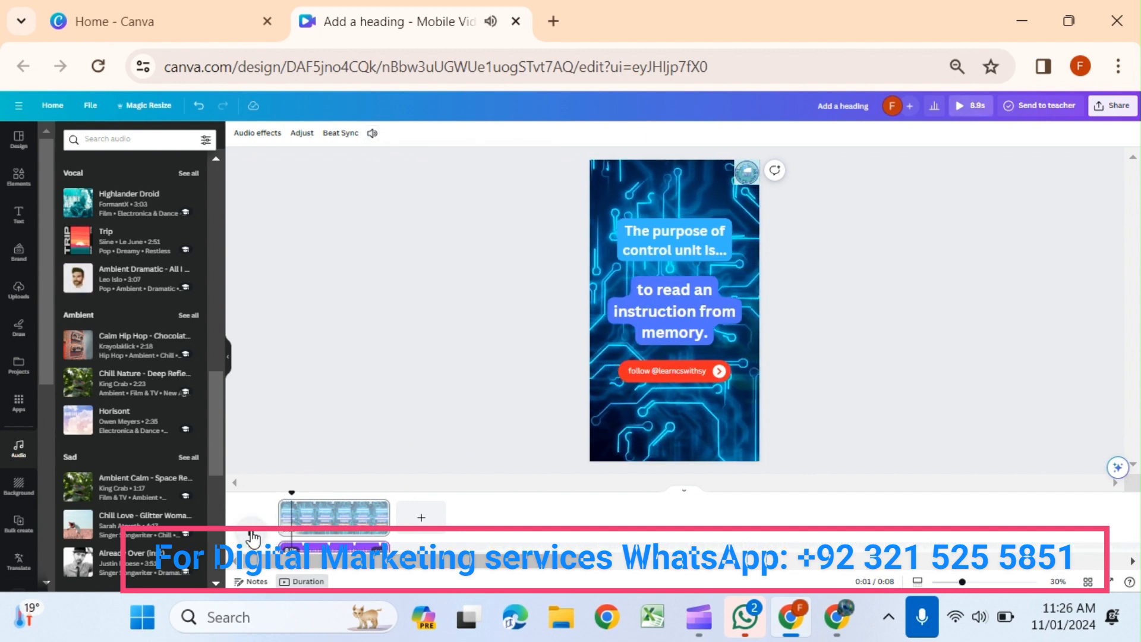
Step: Set the audio track's volume to 250 and play the video
left_click(370, 134)
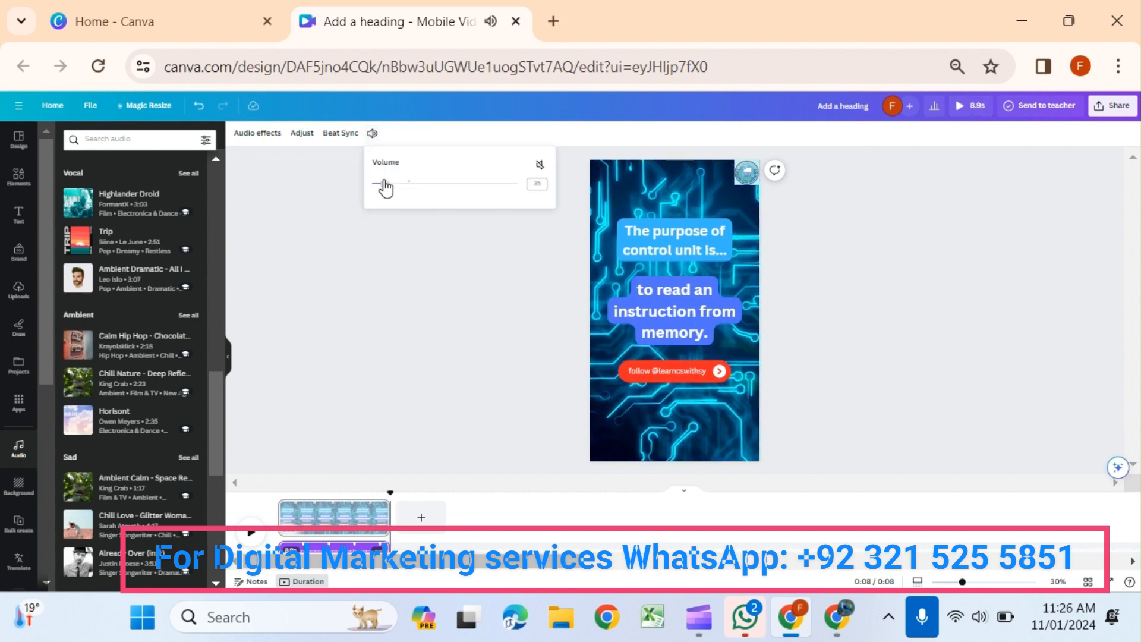
left_click_drag(388, 187, 464, 195)
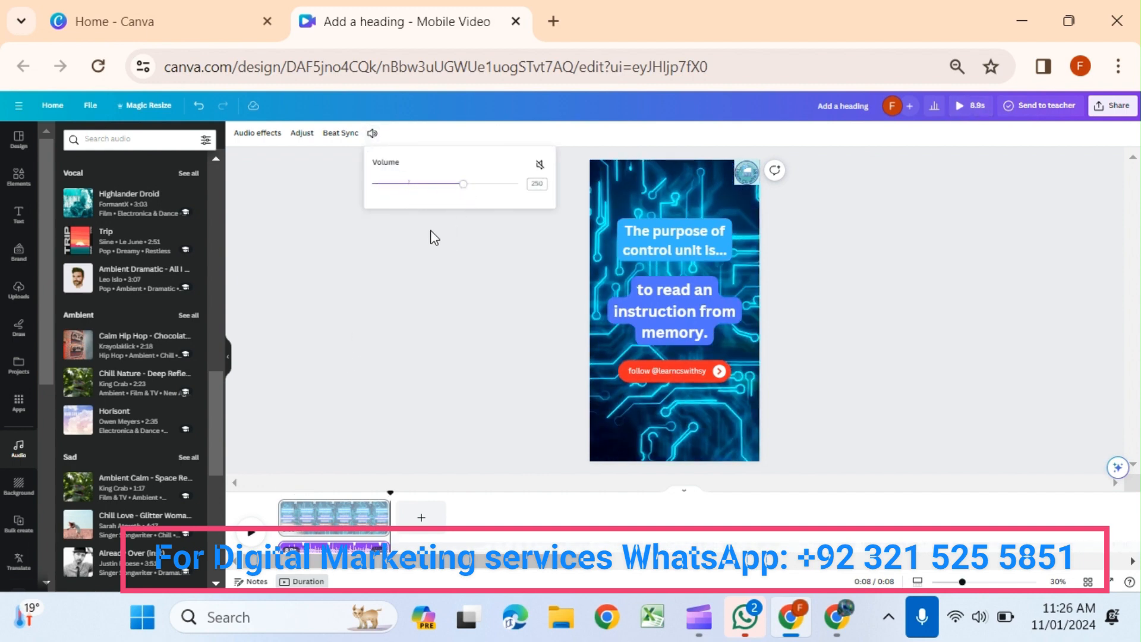
left_click(247, 536)
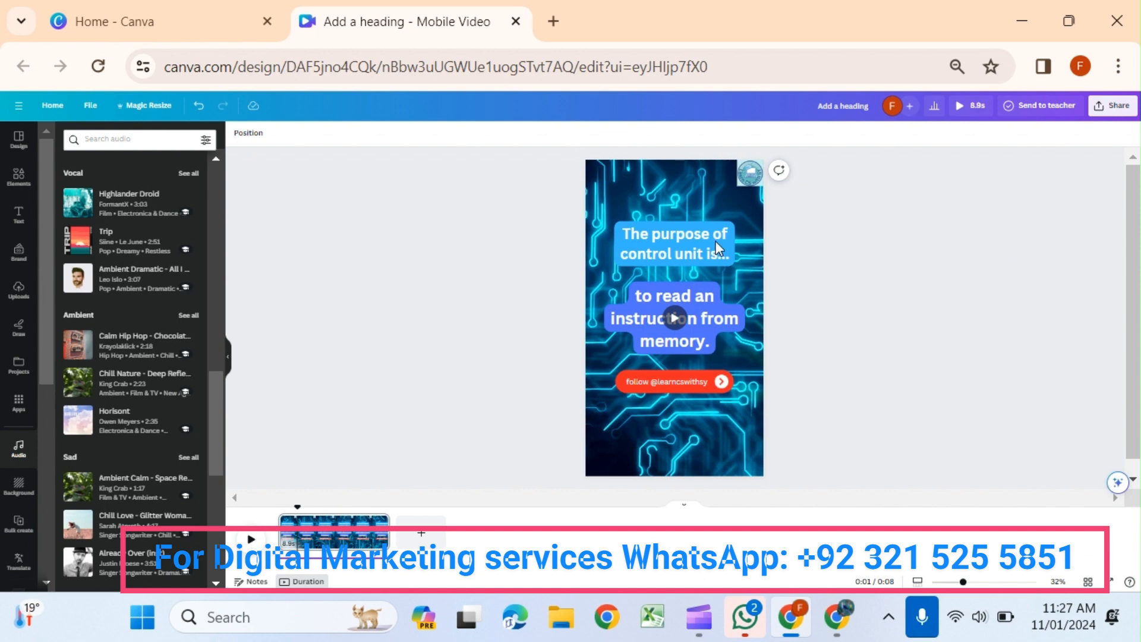
Step: Search the Canva apps for "bulk" and open the Bulk create app
left_click(19, 402)
left_click(130, 143)
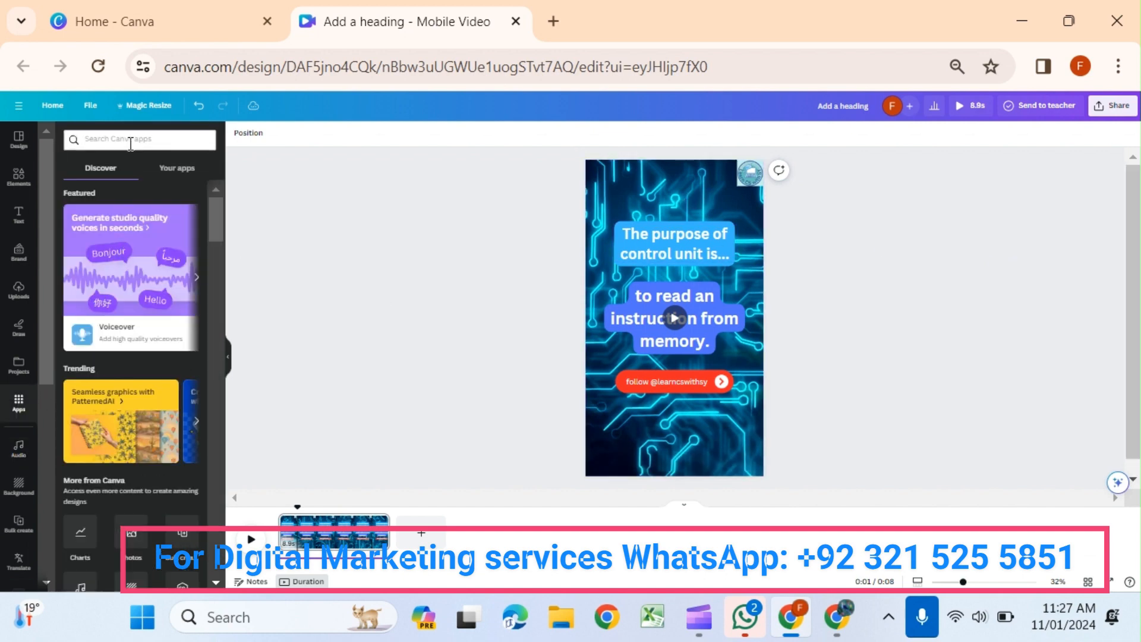
type("b")
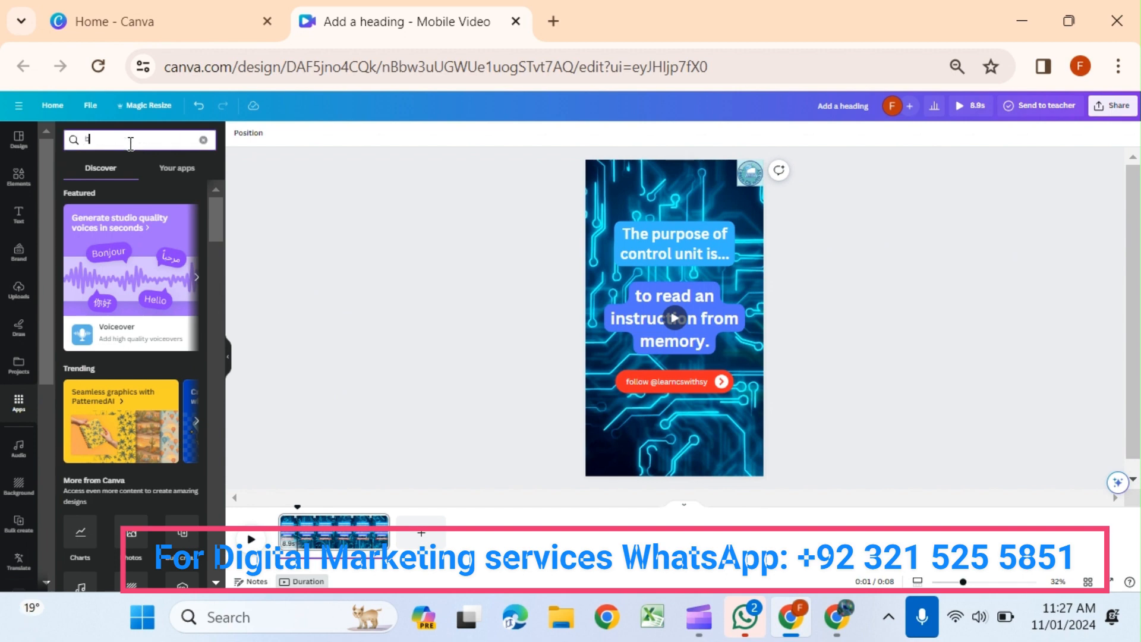
type("ulk")
key("Return")
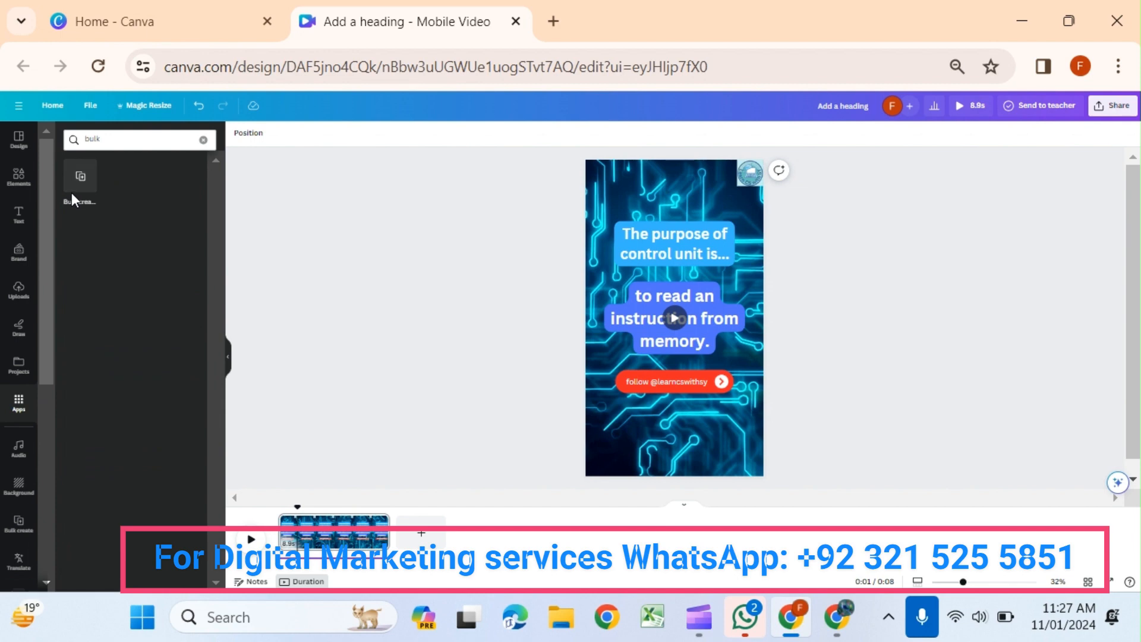
left_click(72, 189)
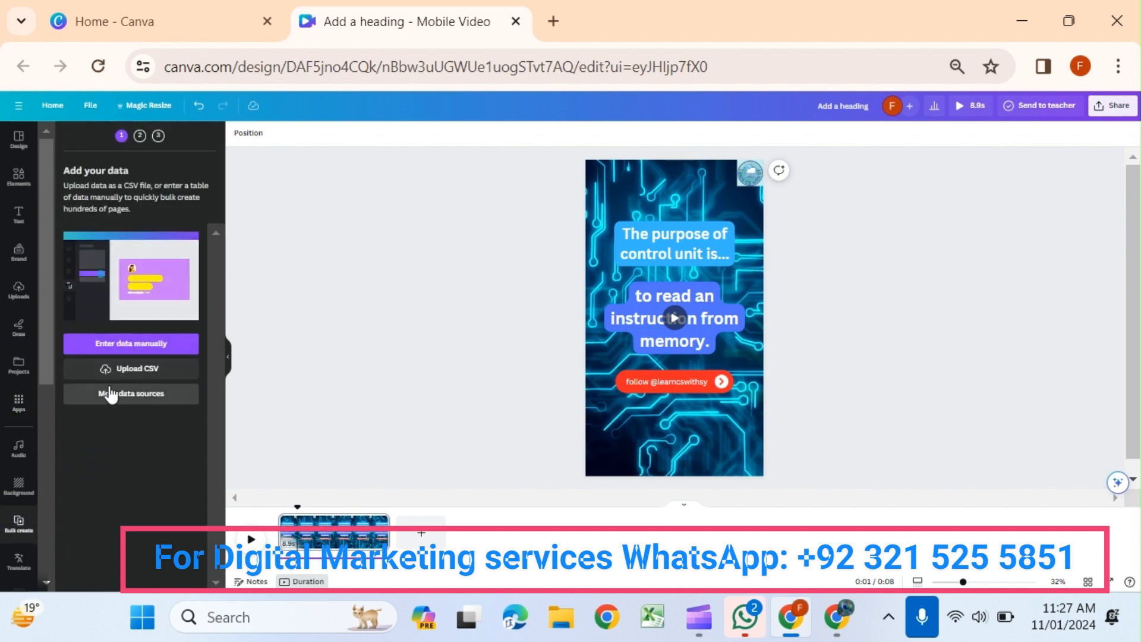
Step: Open the manual data entry table for bulk creation
left_click(161, 344)
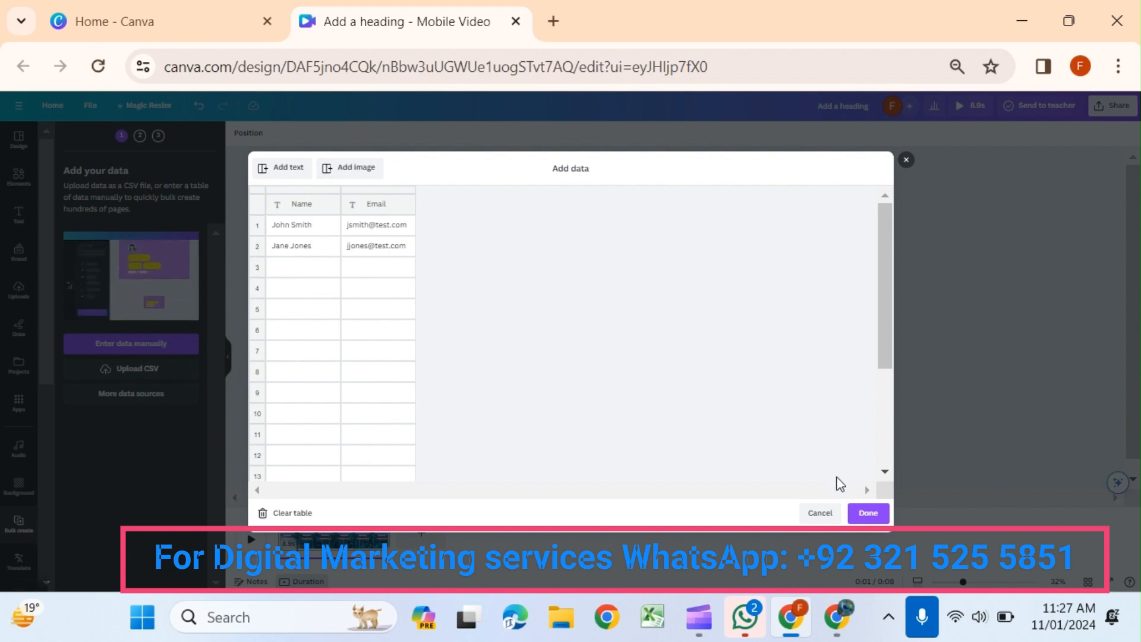
left_click(819, 512)
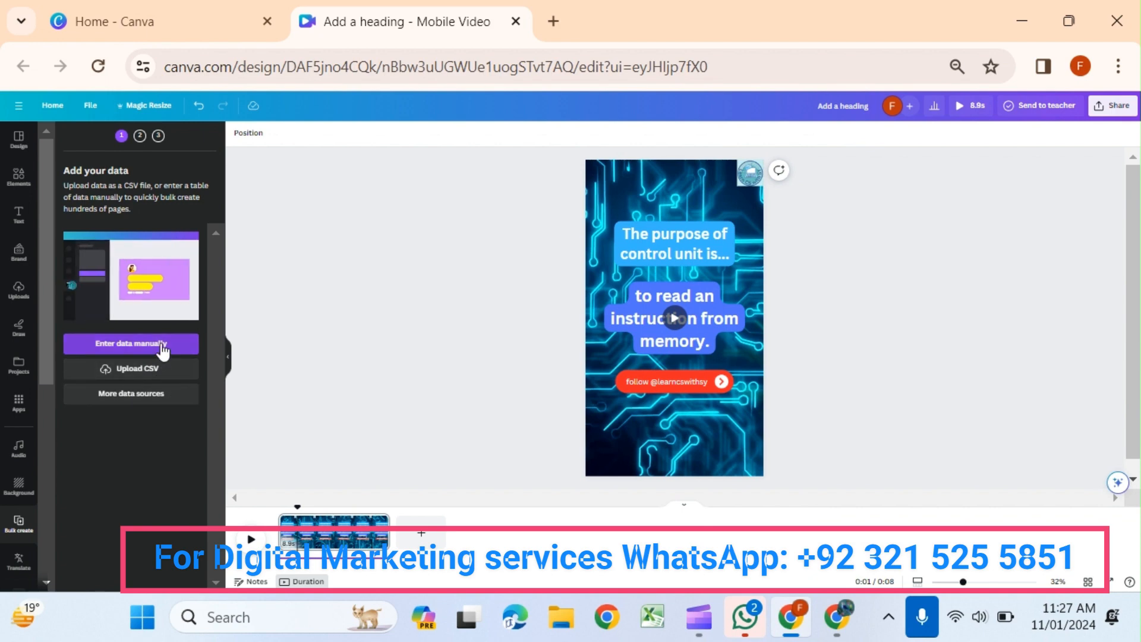
left_click(132, 344)
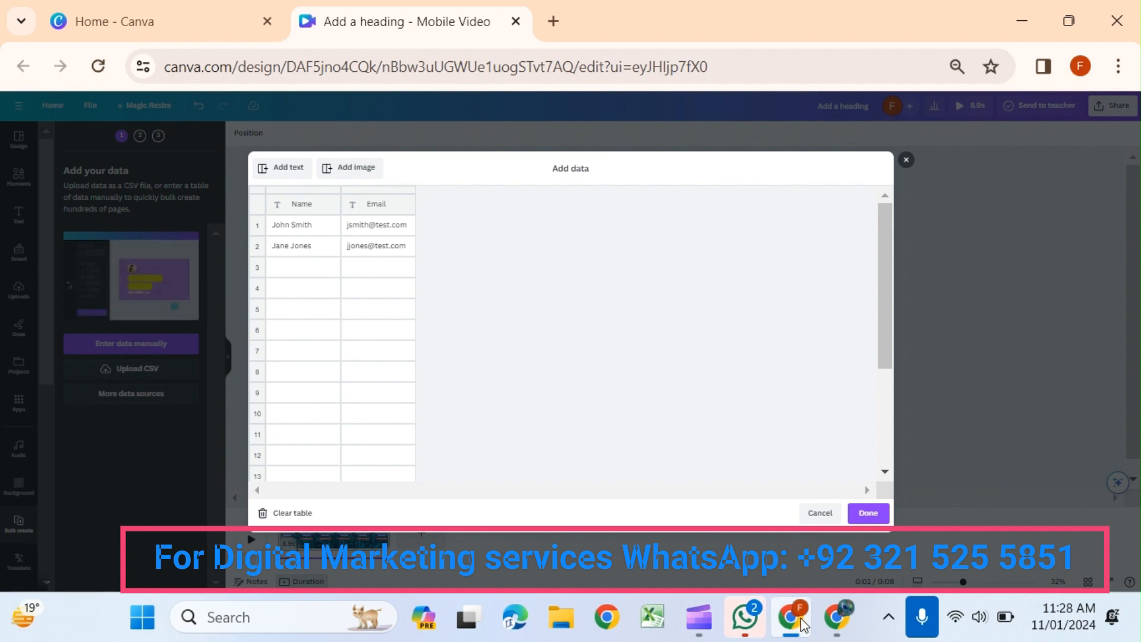
Step: Switch to the QA for shorts Google Sheet and copy the Chapter 3 questions and answers in B43:C60
left_click(837, 621)
scroll(198, 305, "up", 8)
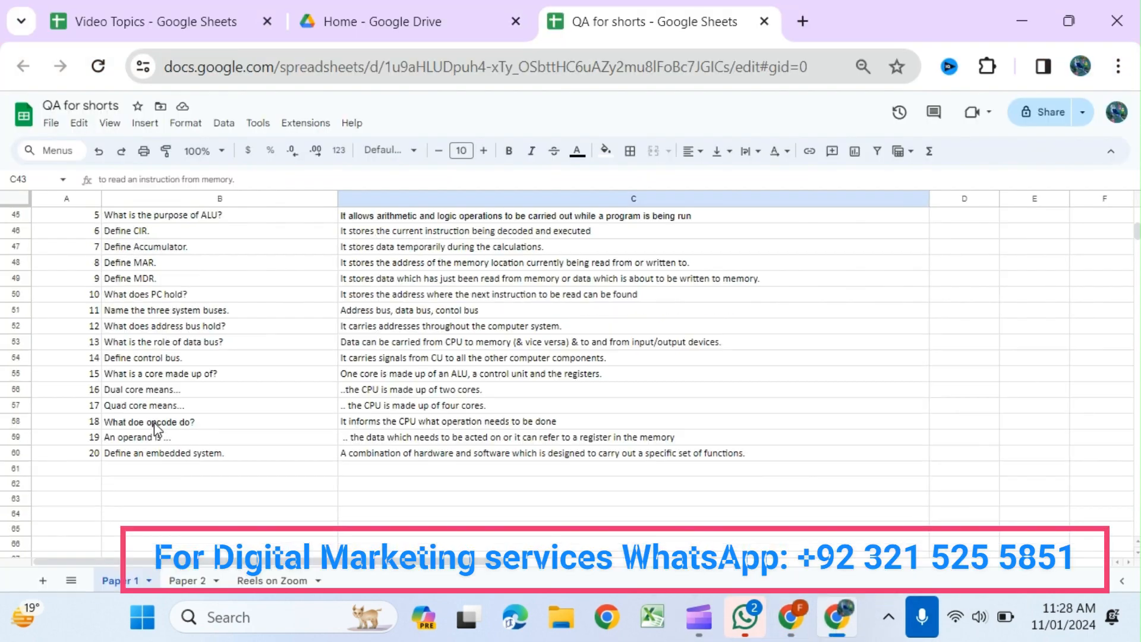
left_click(118, 424)
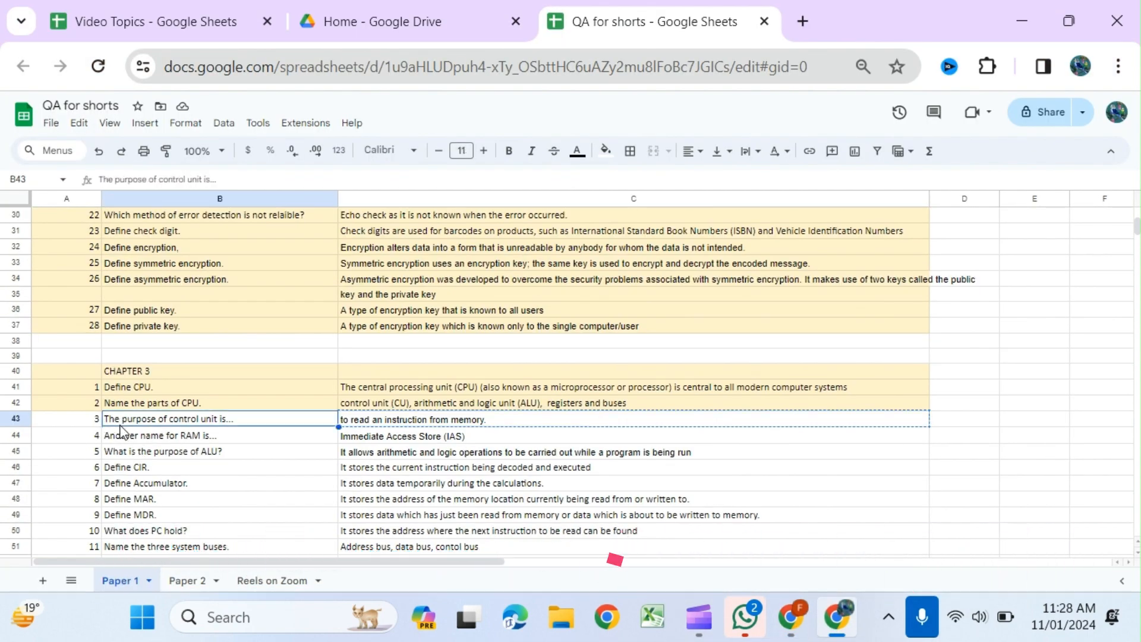
key("shift+Right")
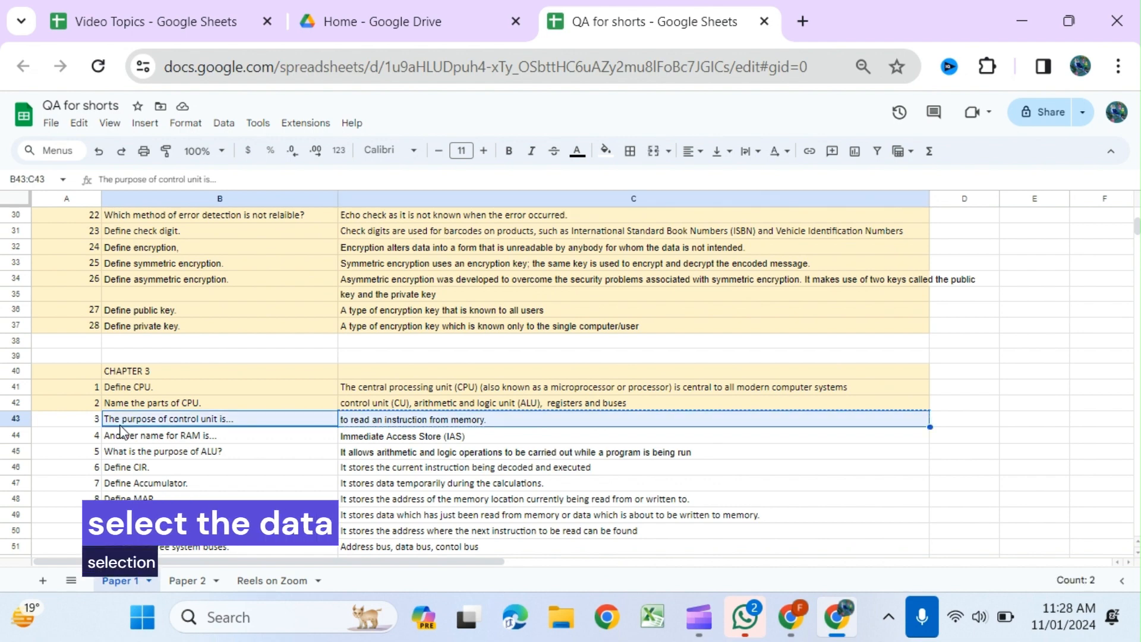
key("shift+Down")
key("shift+Down")
key("shift+Down")
key("shift+Down")
key("shift+Down")
key("shift+Down")
key("shift+Down")
key("shift+Down")
key("shift+Down")
key("shift+Down")
key("shift+Down")
key("shift+Down")
key("shift+Down")
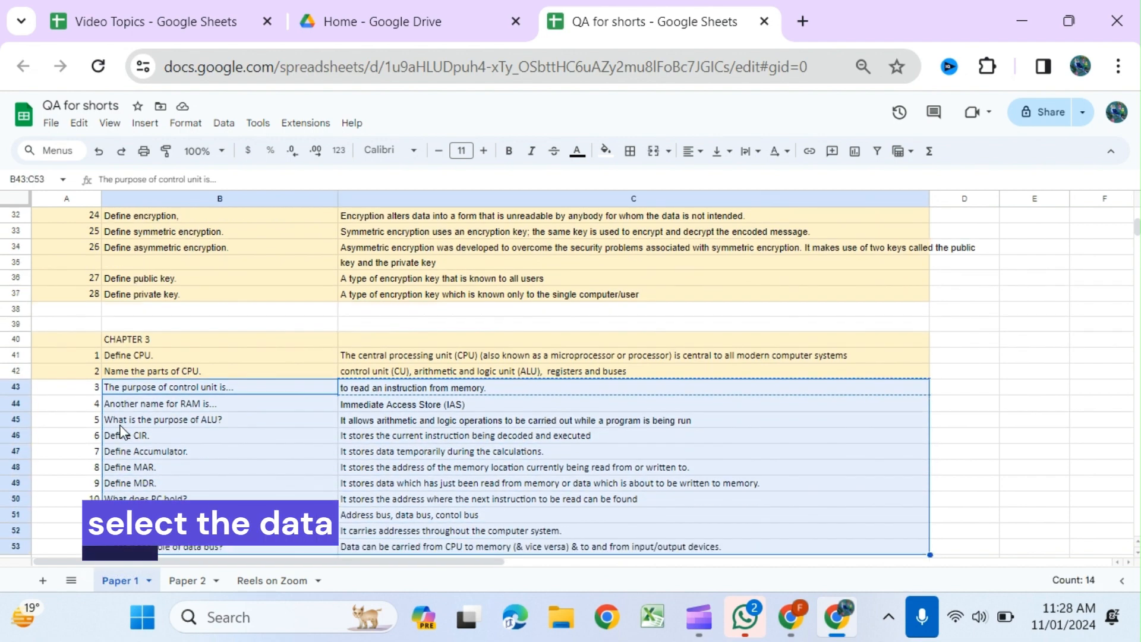
key("shift+Down")
key("shift+Down")
key("shift+Down")
key("shift+Down")
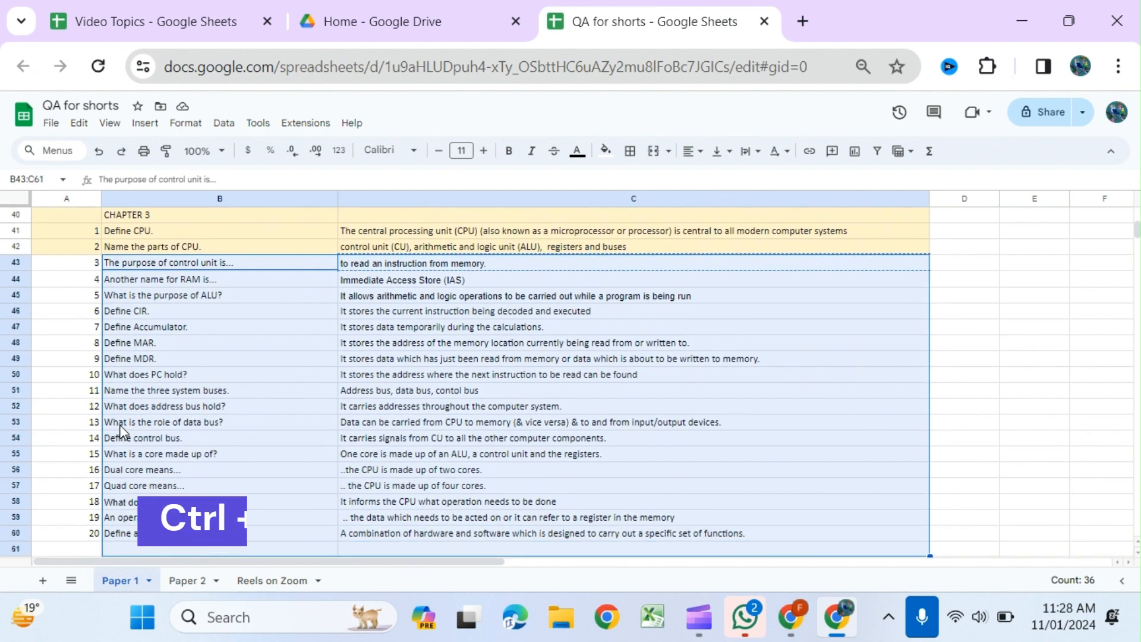
key("ctrl+c")
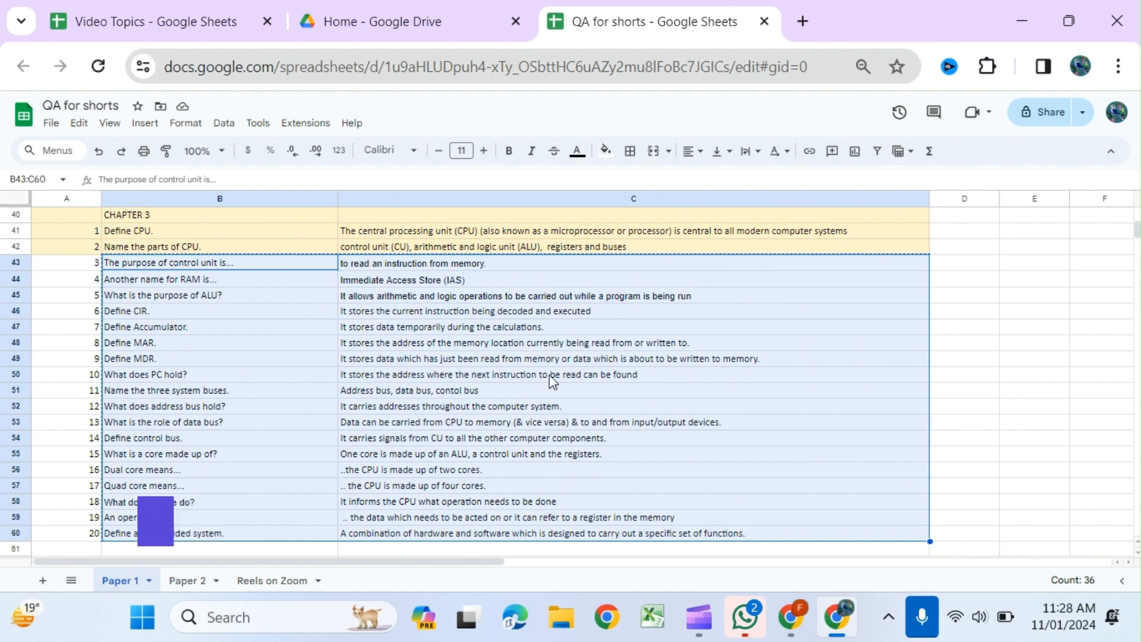
Step: Return to the Canva data table and paste the copied questions and answers from the first row of the Name column
left_click(802, 634)
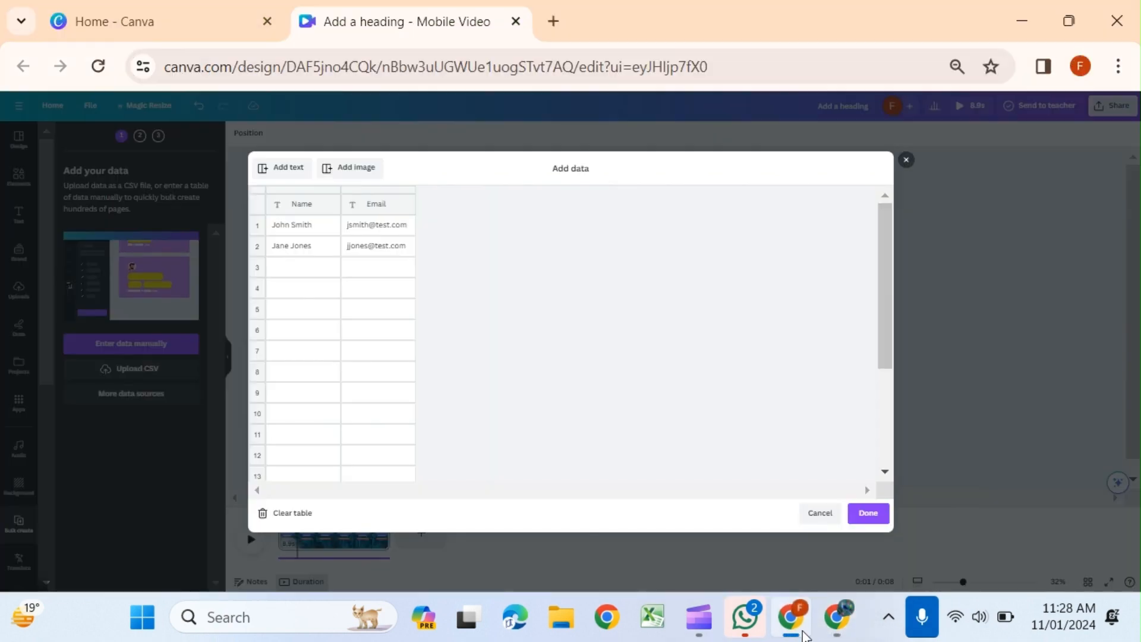
left_click(282, 229)
key("ctrl+v")
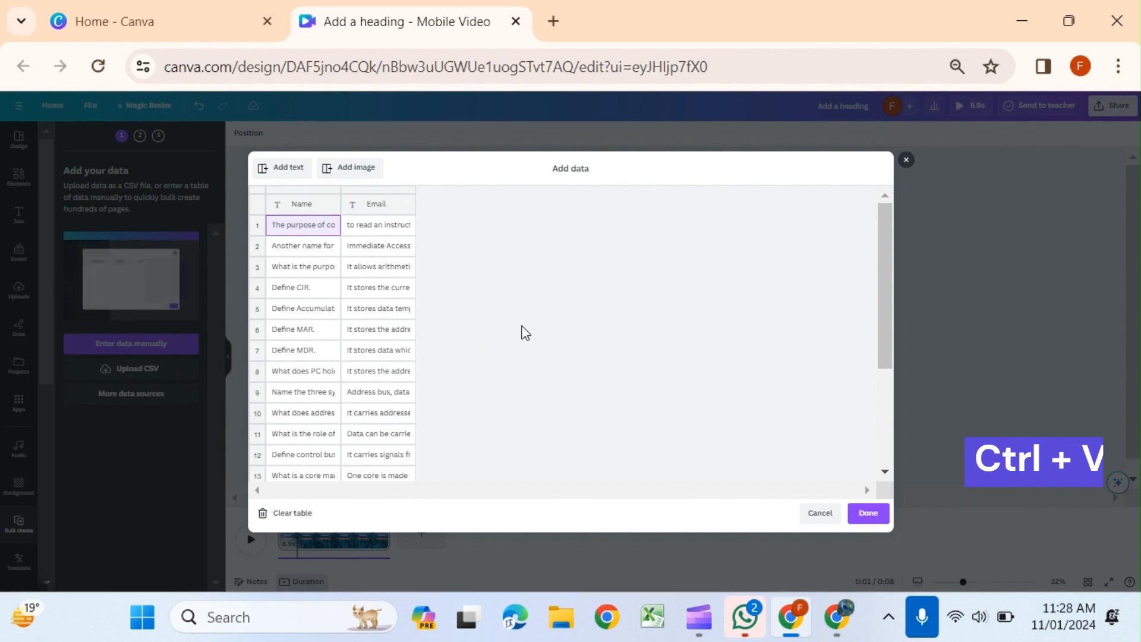
Step: Rename the table's column headings to Question and Ans and finish the data entry
left_click(302, 206)
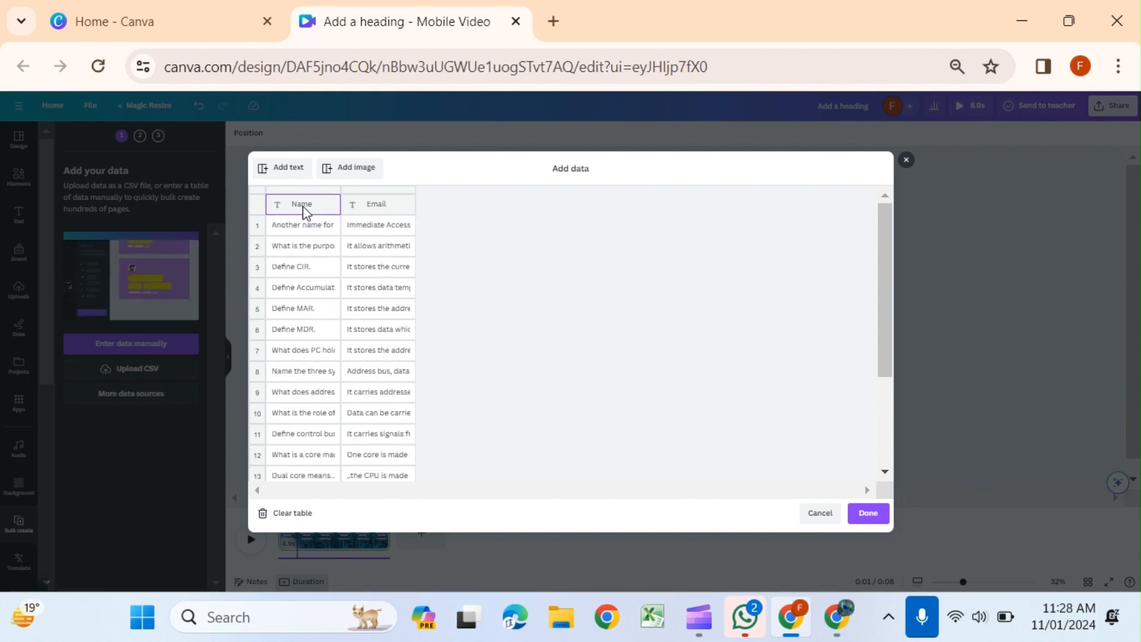
key("BackSpace")
type("Question")
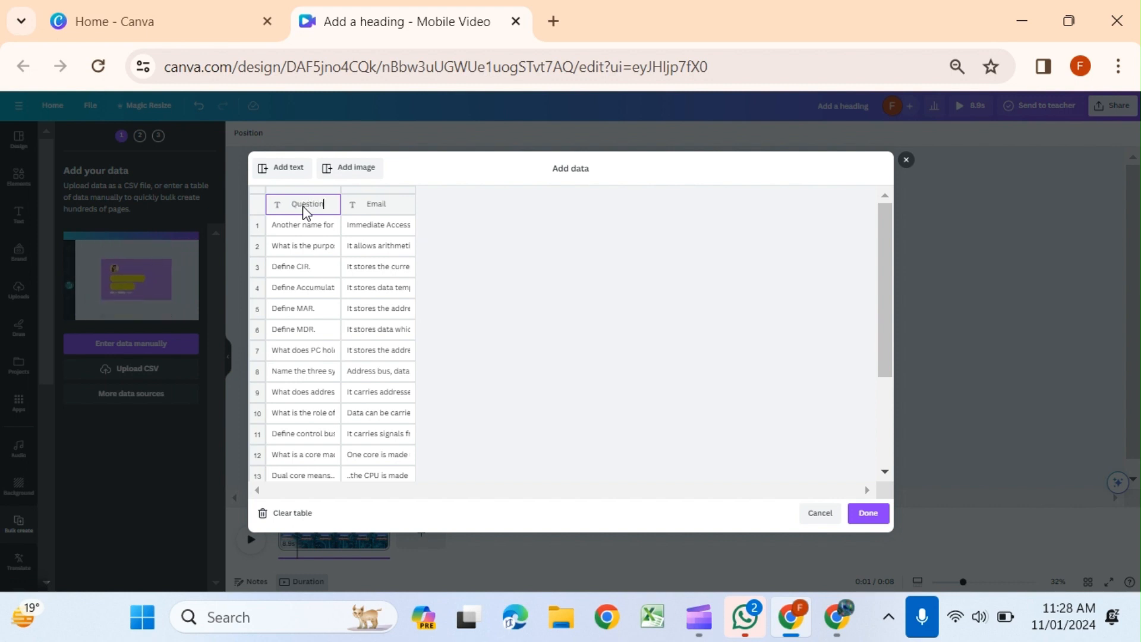
key("Tab")
key("BackSpace")
type("Ans")
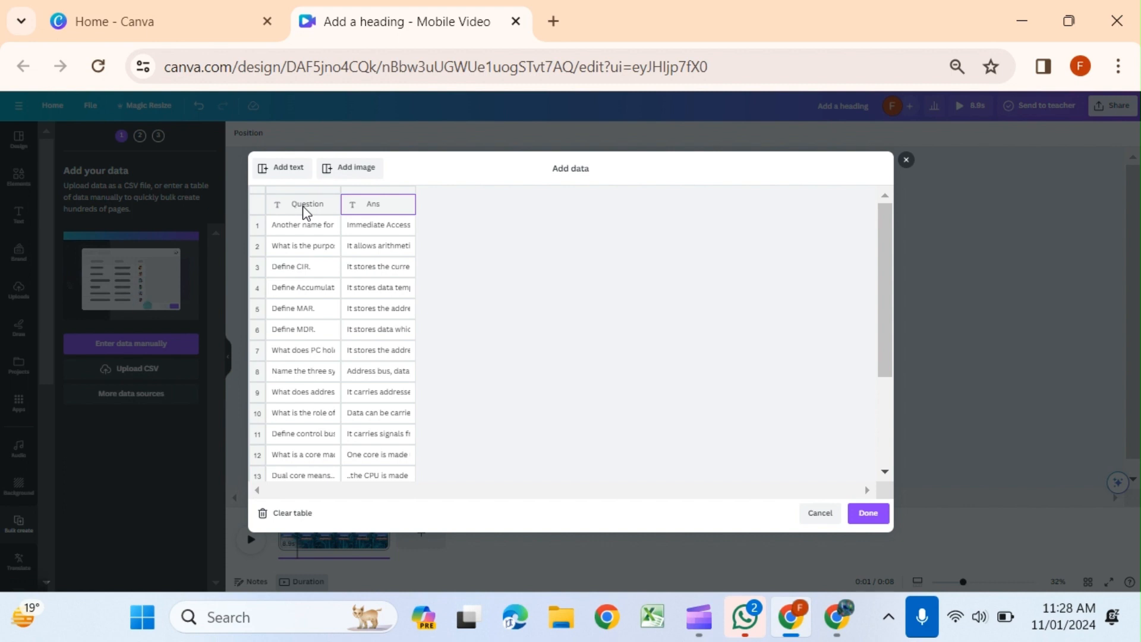
left_click(306, 207)
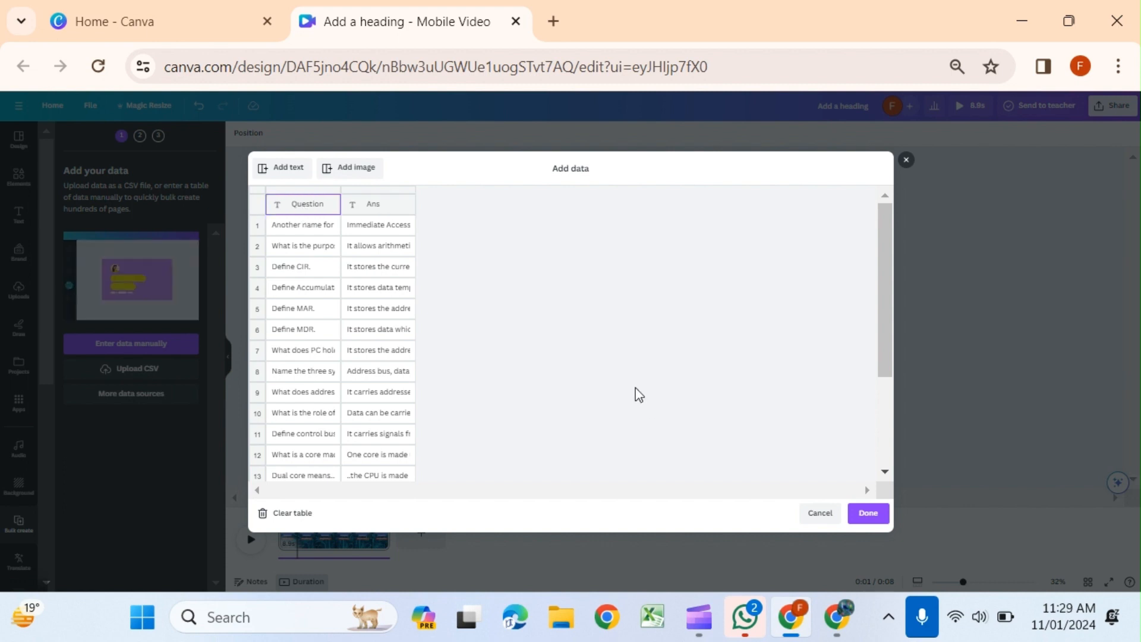
left_click(868, 513)
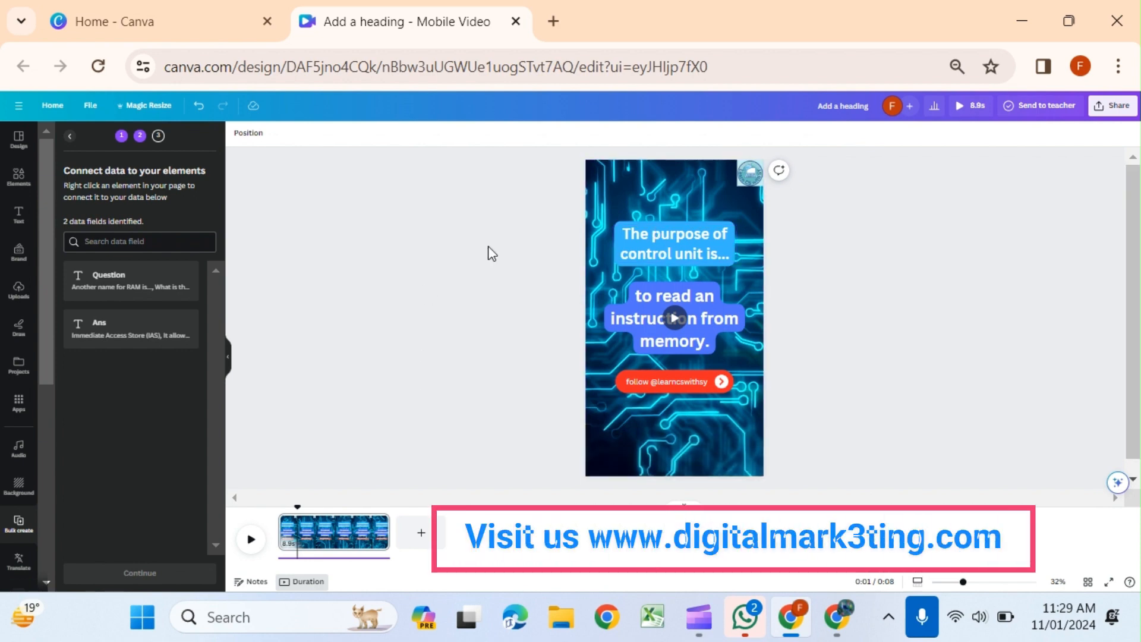
Step: Connect the upper question text box on the page to the Question data field
left_click(655, 243)
right_click(654, 243)
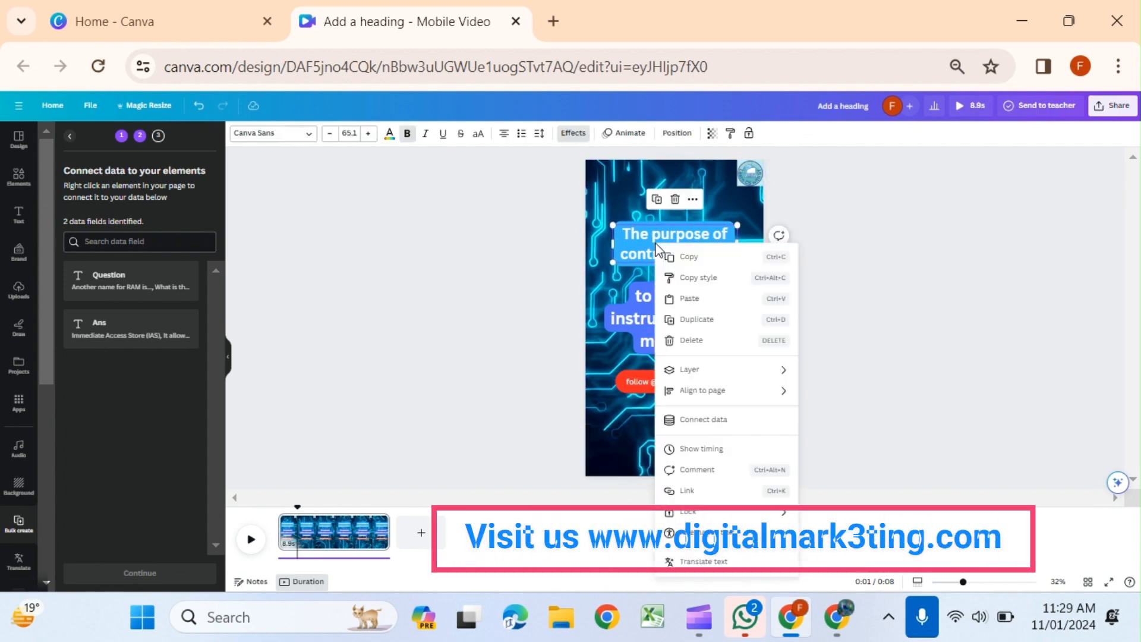
left_click(720, 421)
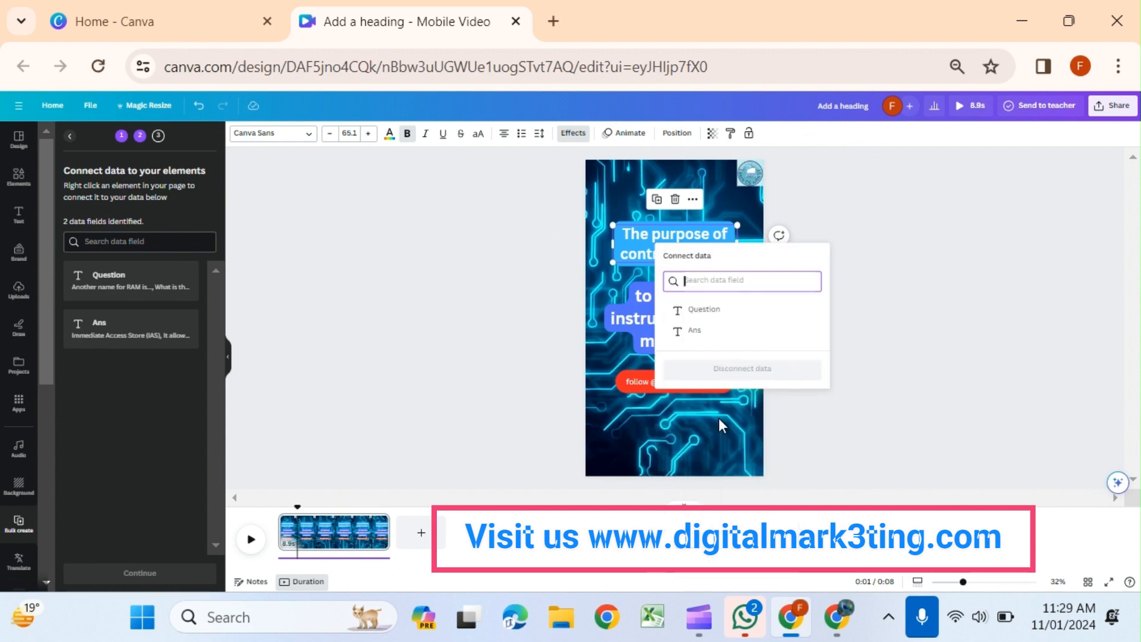
left_click(716, 309)
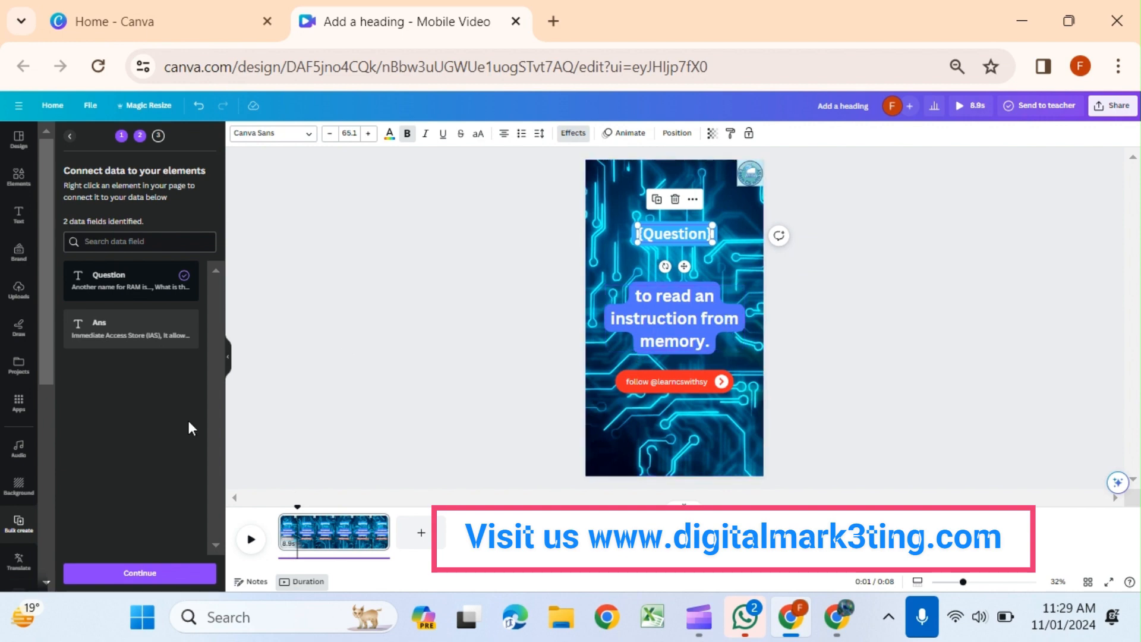
Step: Connect the answer text box on the page to the Ans data field
left_click(660, 332)
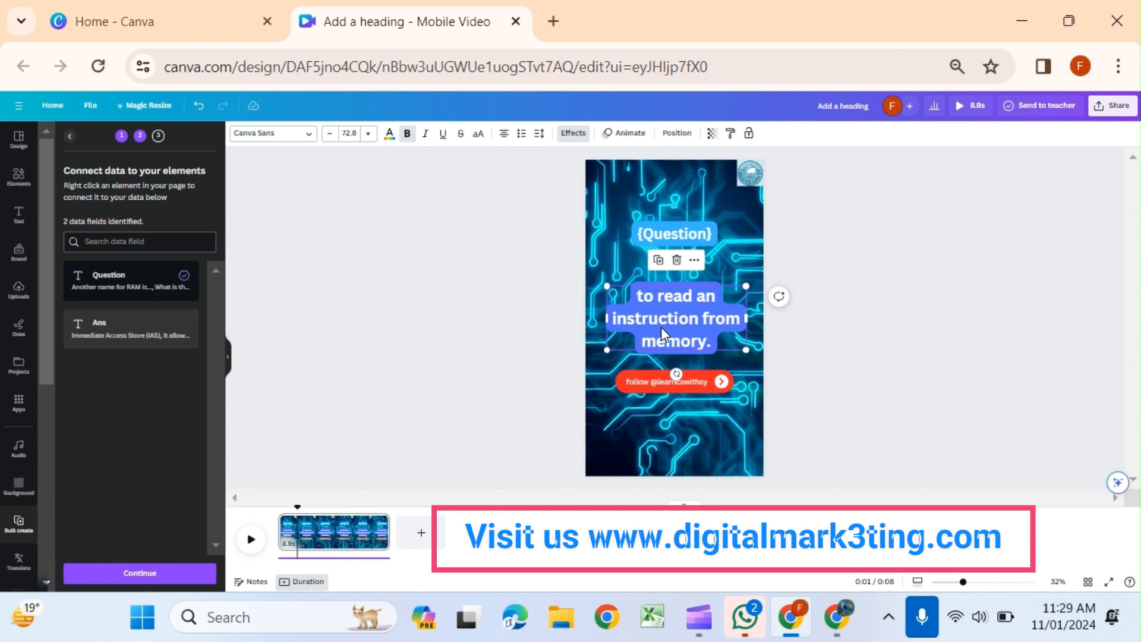
right_click(661, 327)
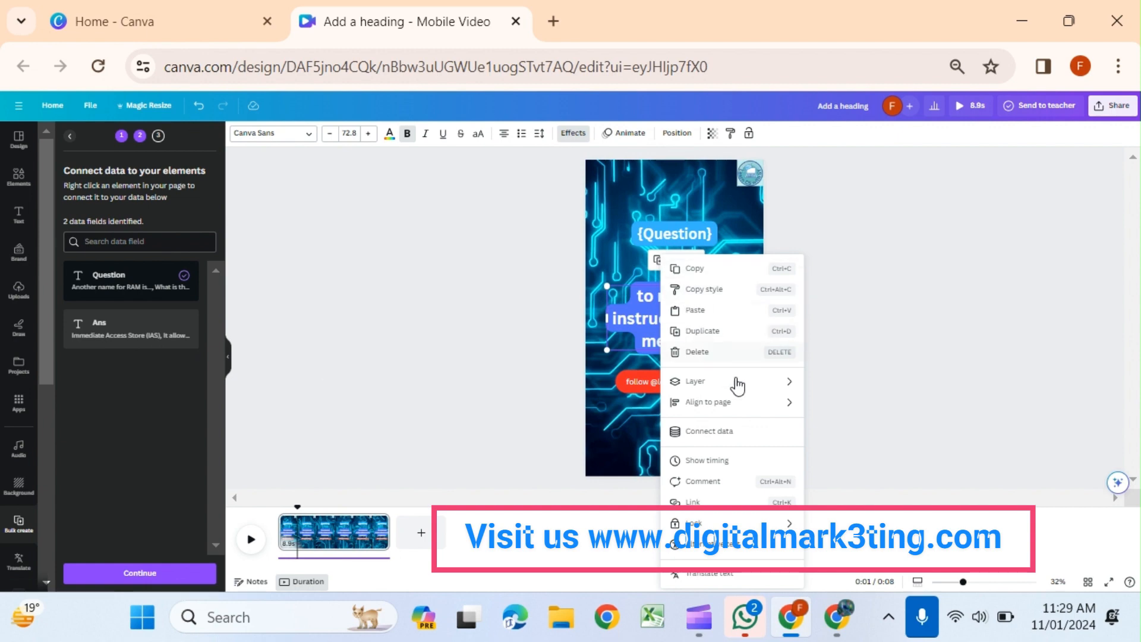
left_click(734, 430)
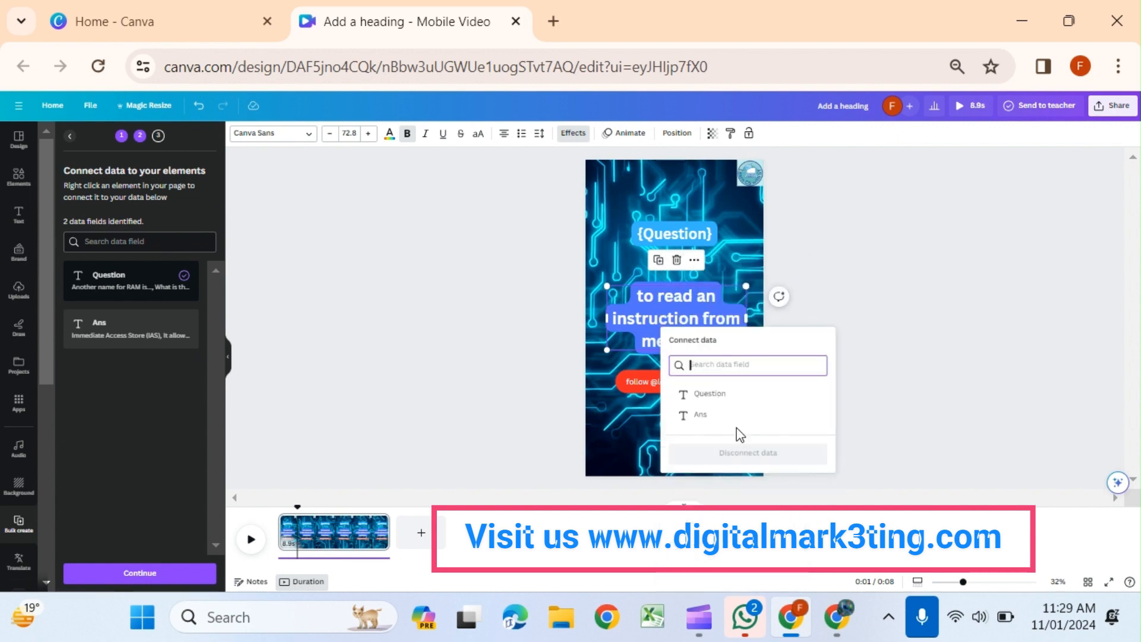
left_click(706, 415)
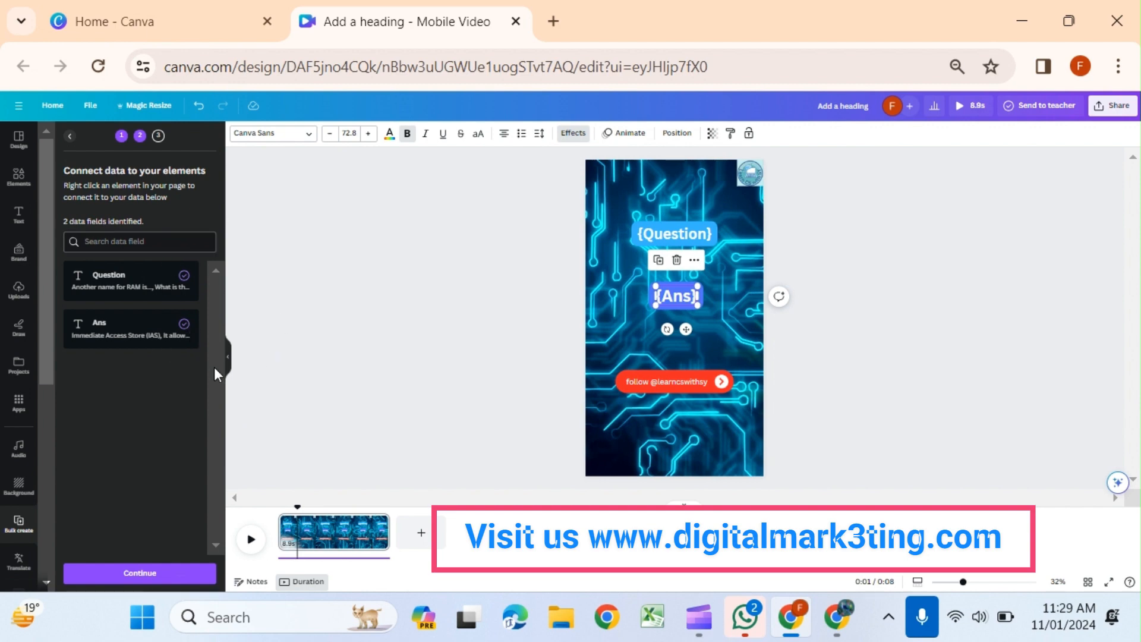
Step: Continue with all data rows selected and generate the 17 designs
left_click(143, 573)
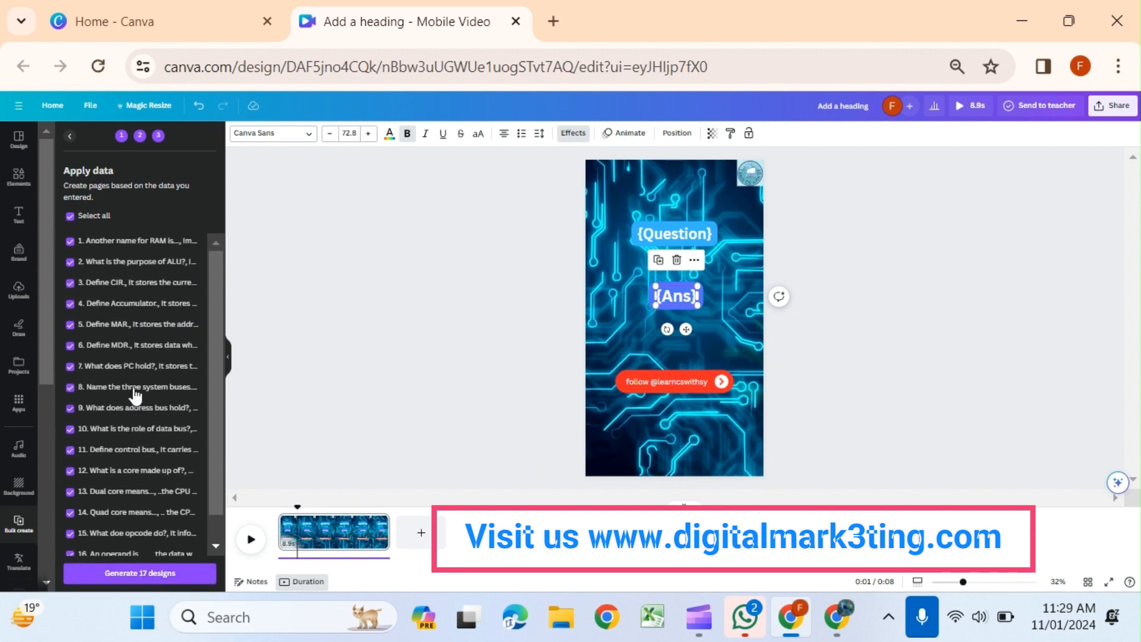
scroll(116, 432, "down", 1)
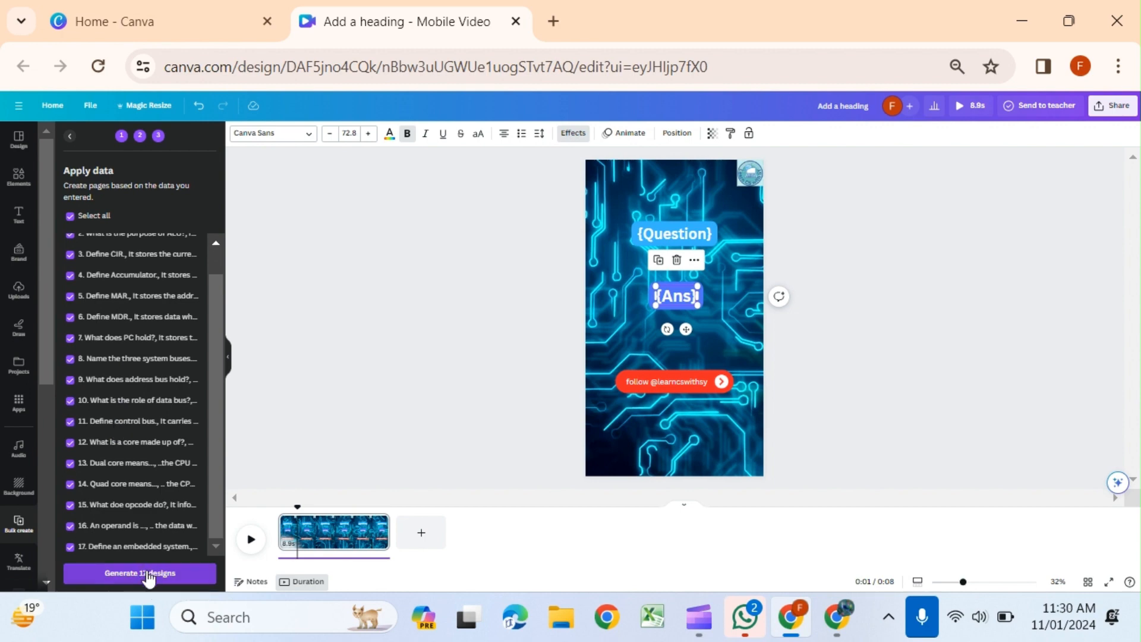
left_click(149, 575)
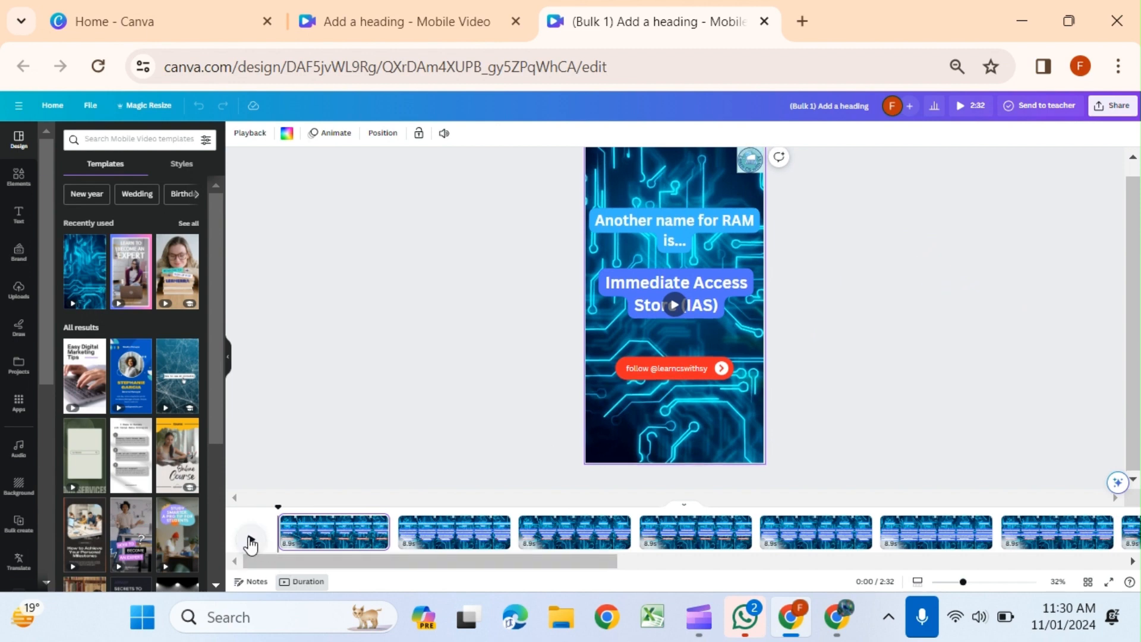
Step: Play the generated bulk video in the full preview and close the preview
left_click(979, 109)
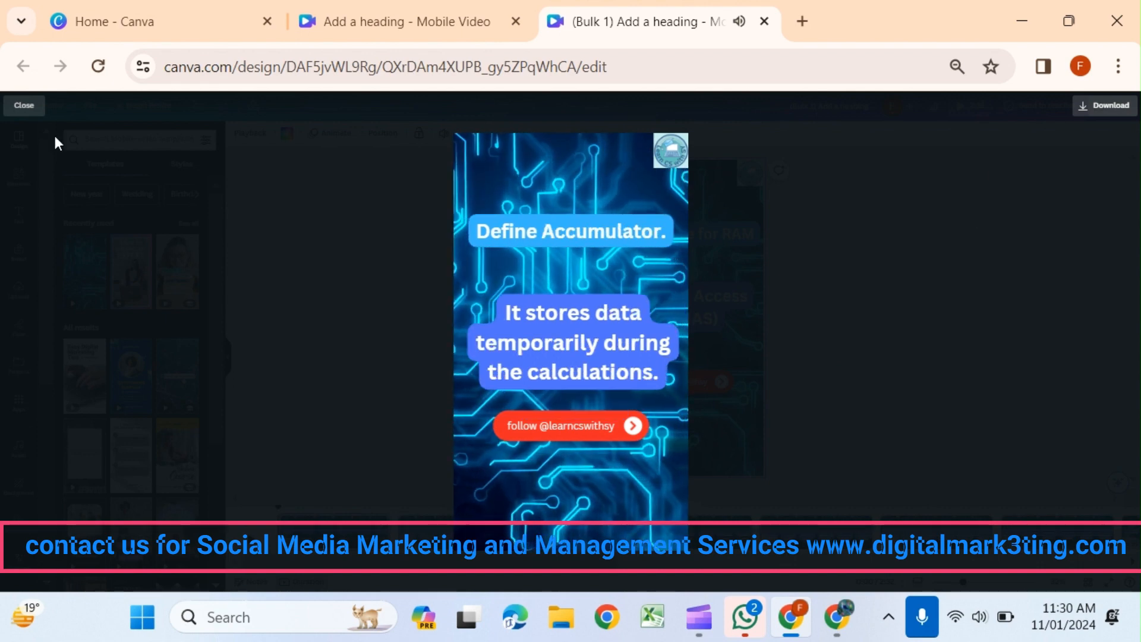
left_click(27, 107)
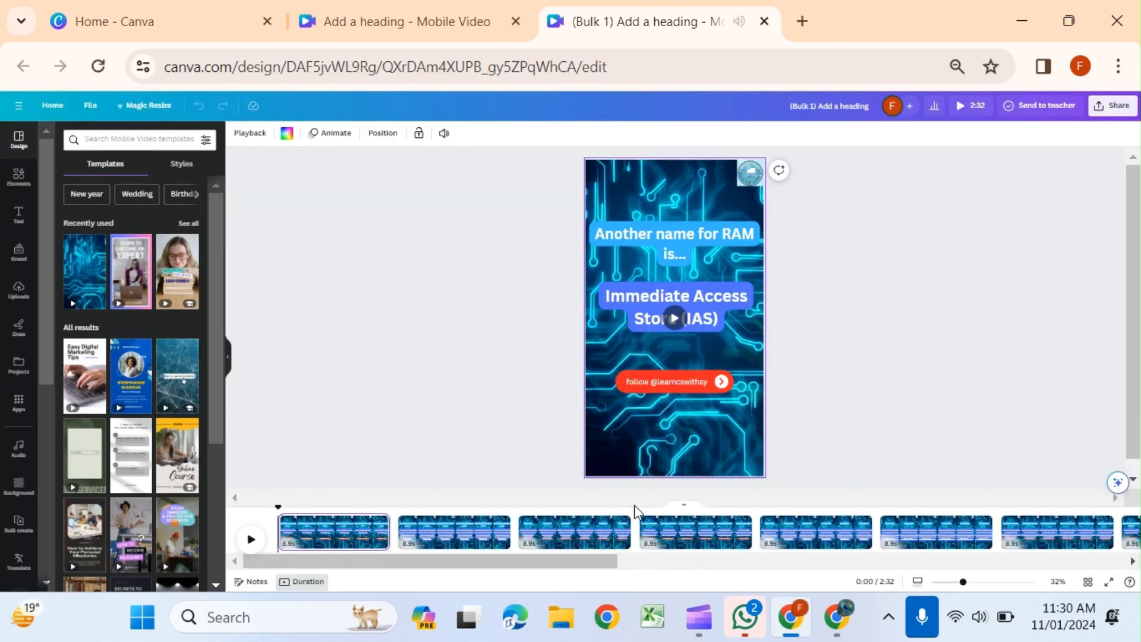
Step: On page 2, move the red follow button and its text below the answer and shift the answer text up slightly to remove the overlap
left_click(459, 543)
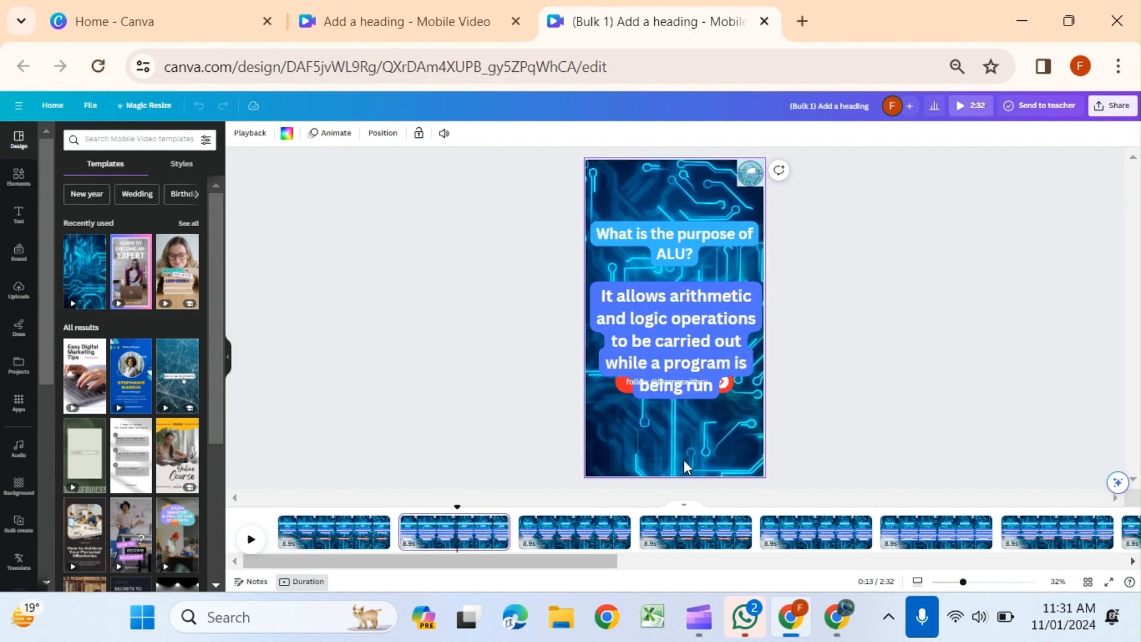
left_click(696, 336)
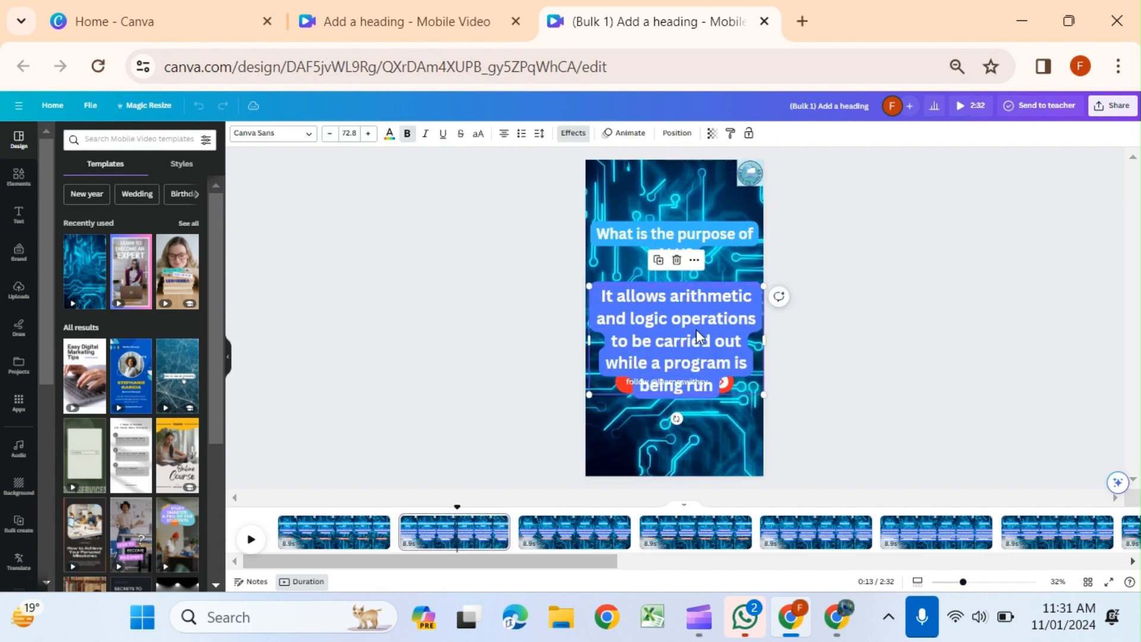
left_click(621, 393, "shift")
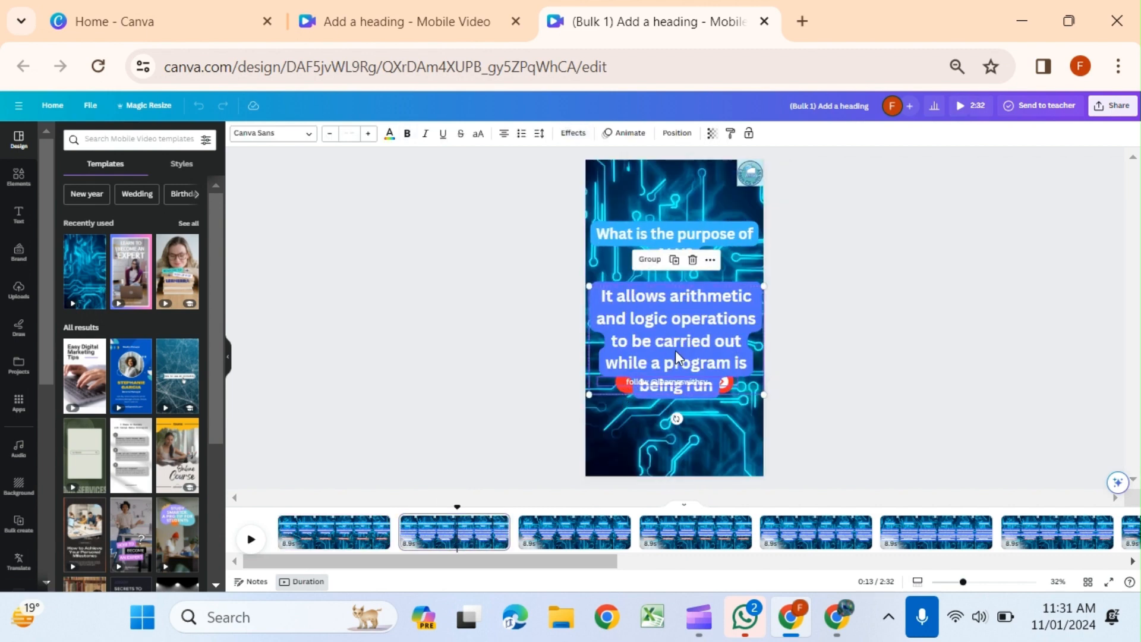
left_click_drag(675, 356, 675, 314)
left_click(827, 351)
left_click(656, 337)
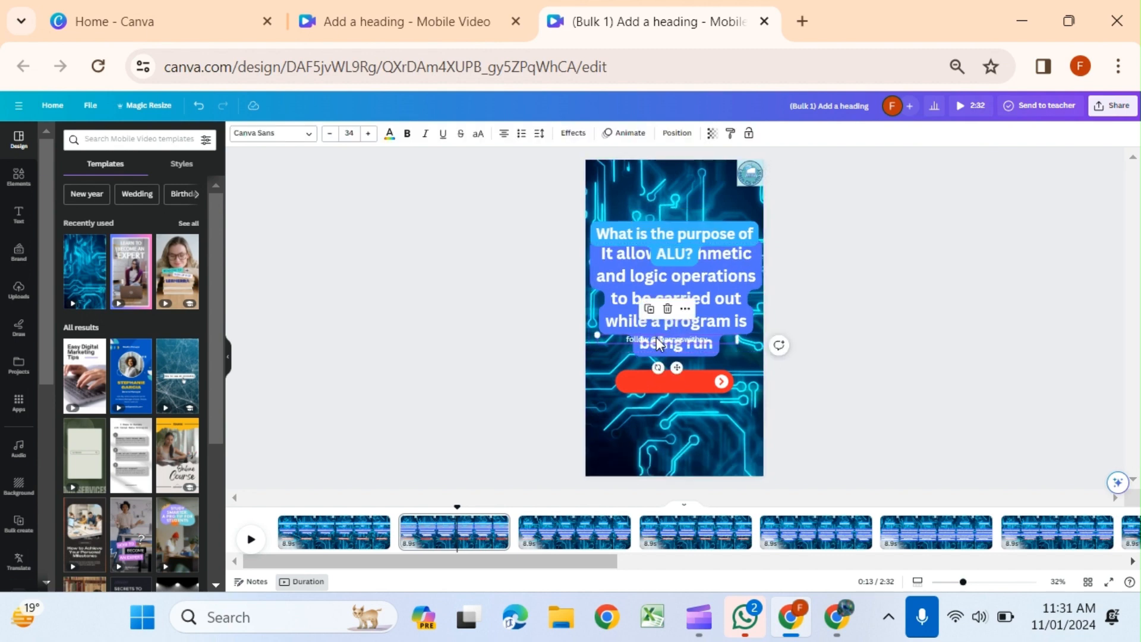
left_click_drag(676, 368, 678, 395)
left_click(678, 374, "shift")
left_click_drag(684, 297, 686, 328)
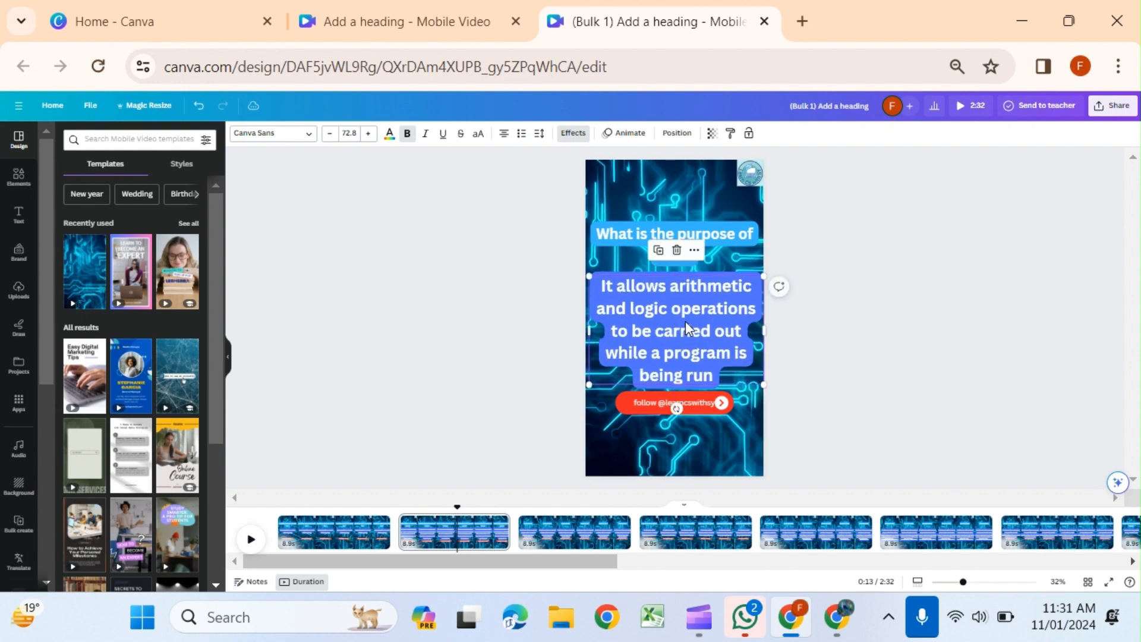
left_click(813, 317)
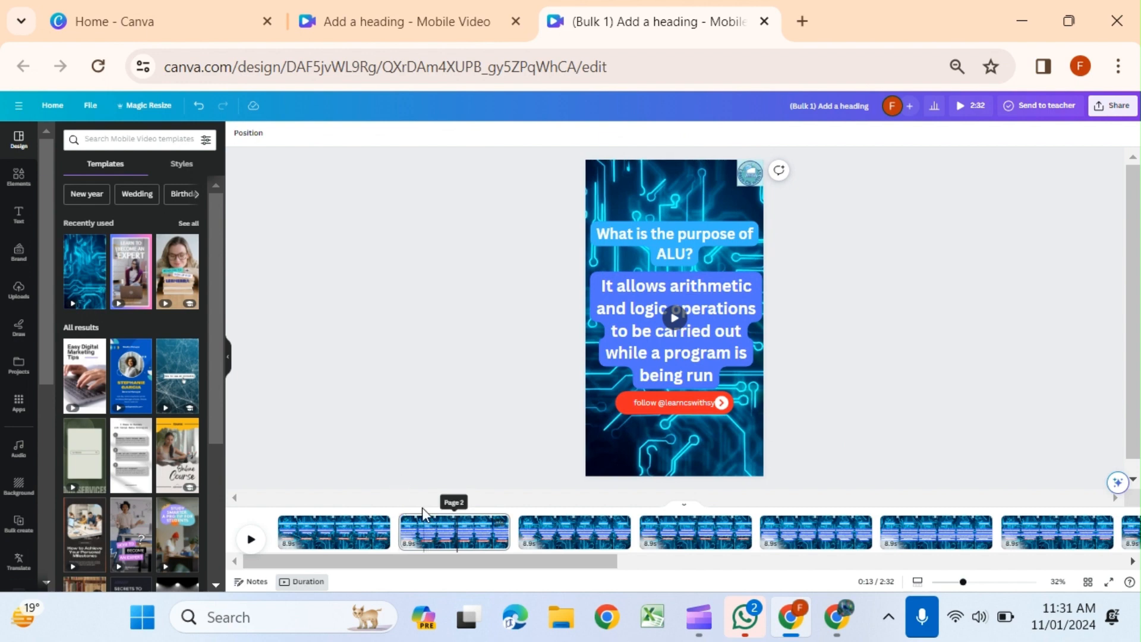
Step: Search the Canva elements for "technology"
left_click(683, 192)
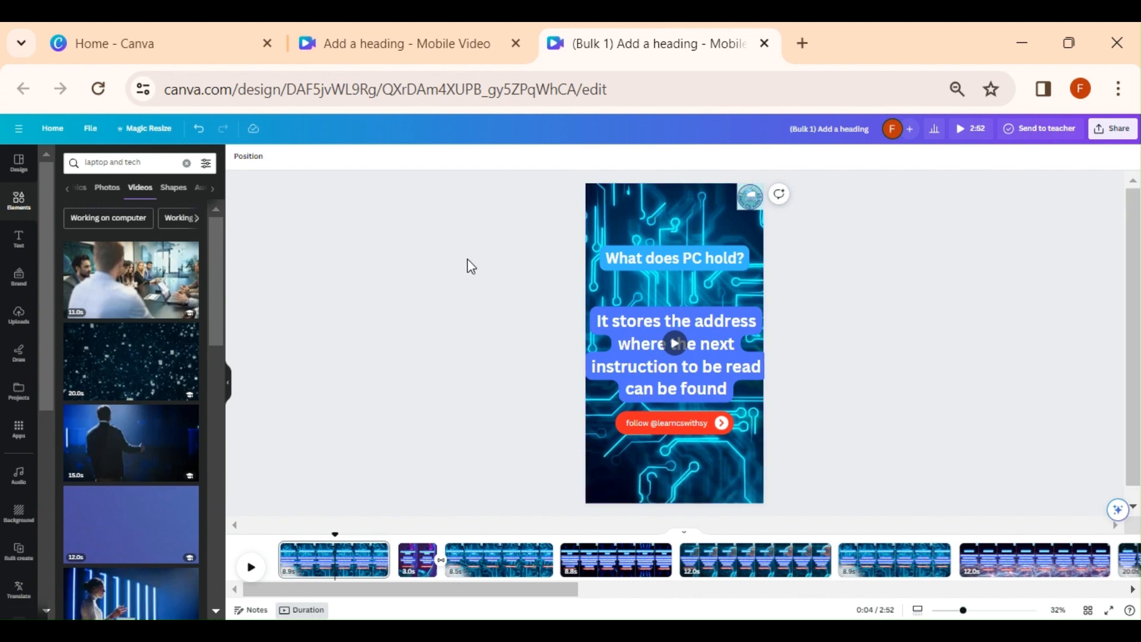
left_click(16, 205)
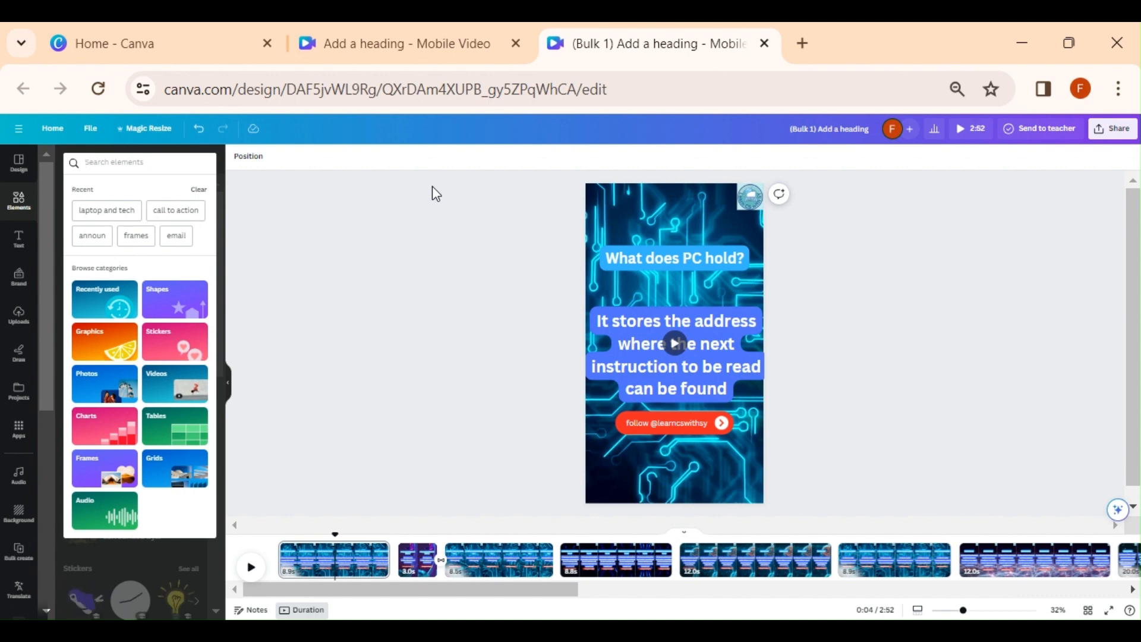
type("technology")
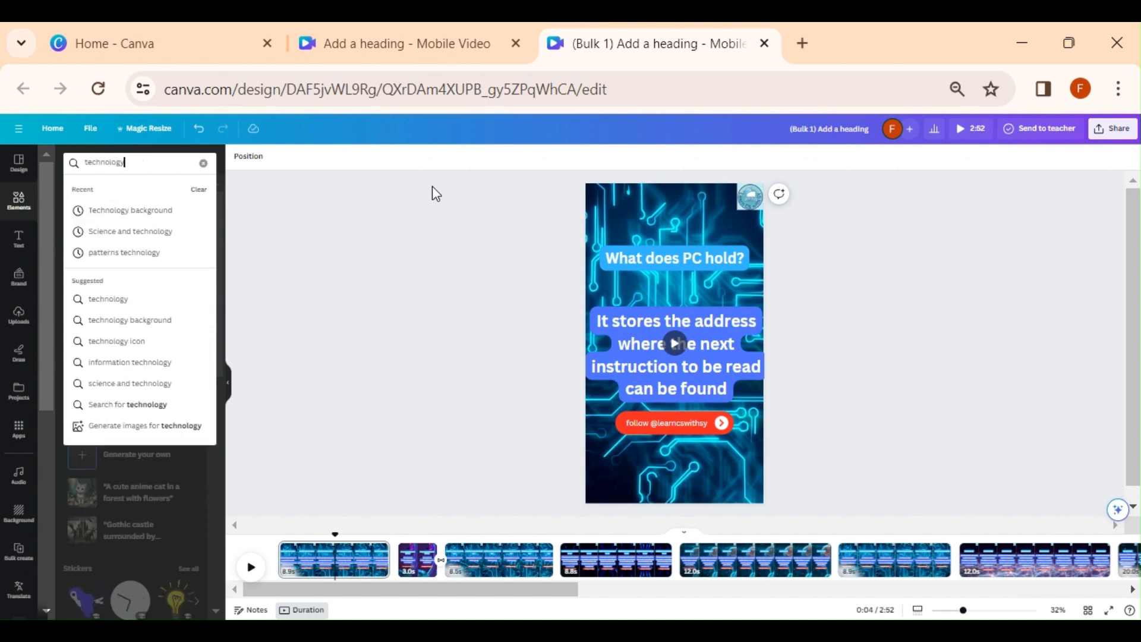
key("Return")
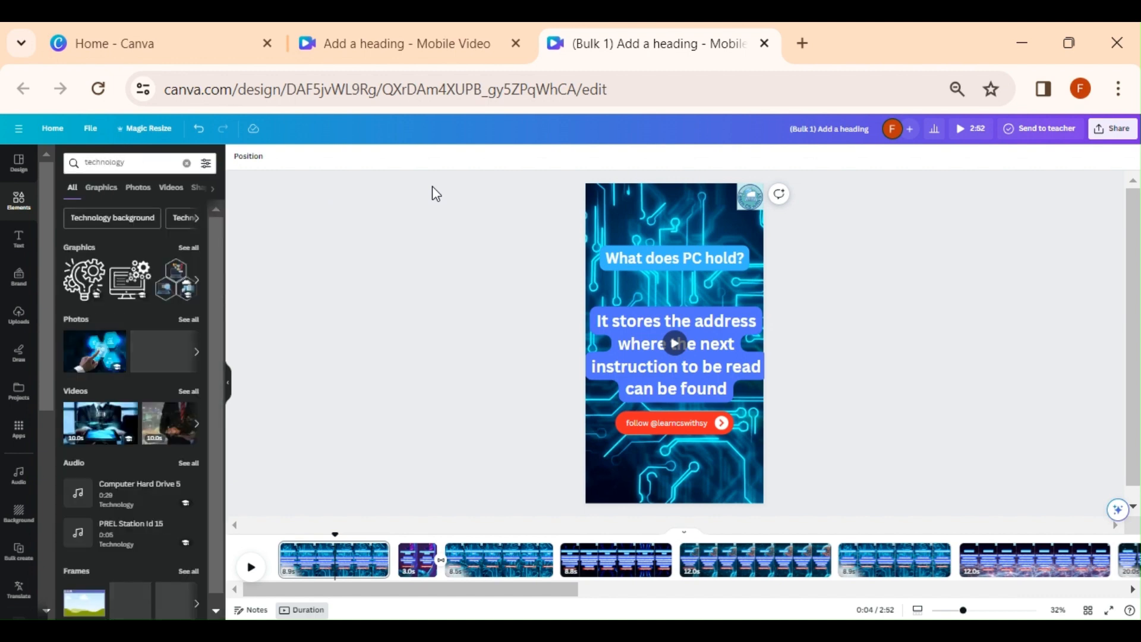
Step: Limit the technology search results to videos with vertical orientation
left_click(172, 188)
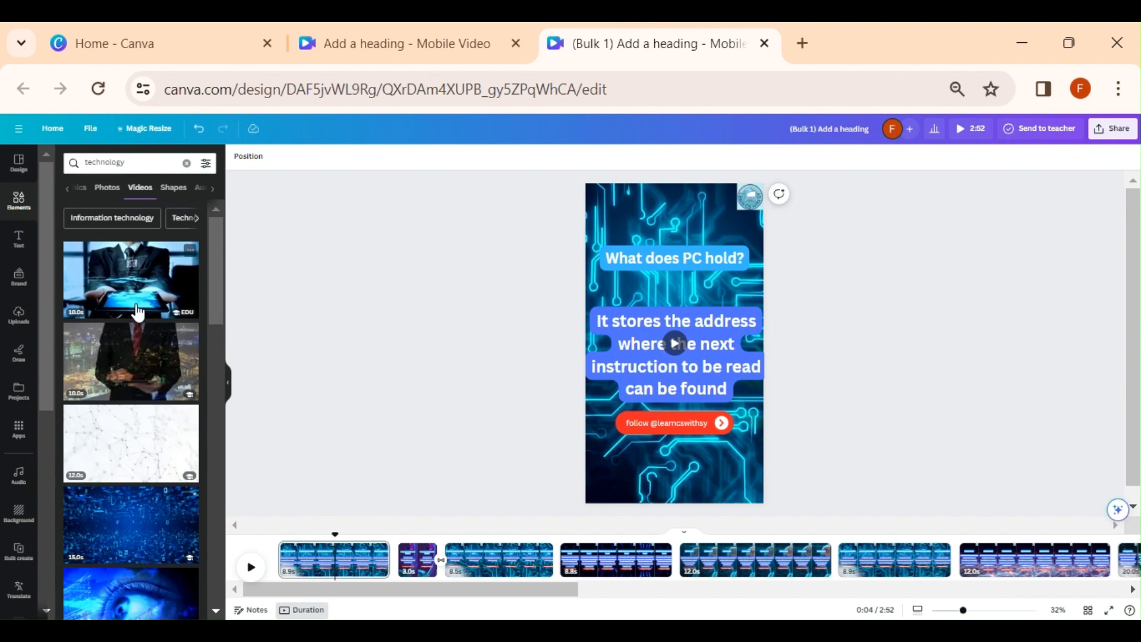
scroll(136, 306, "down", 10)
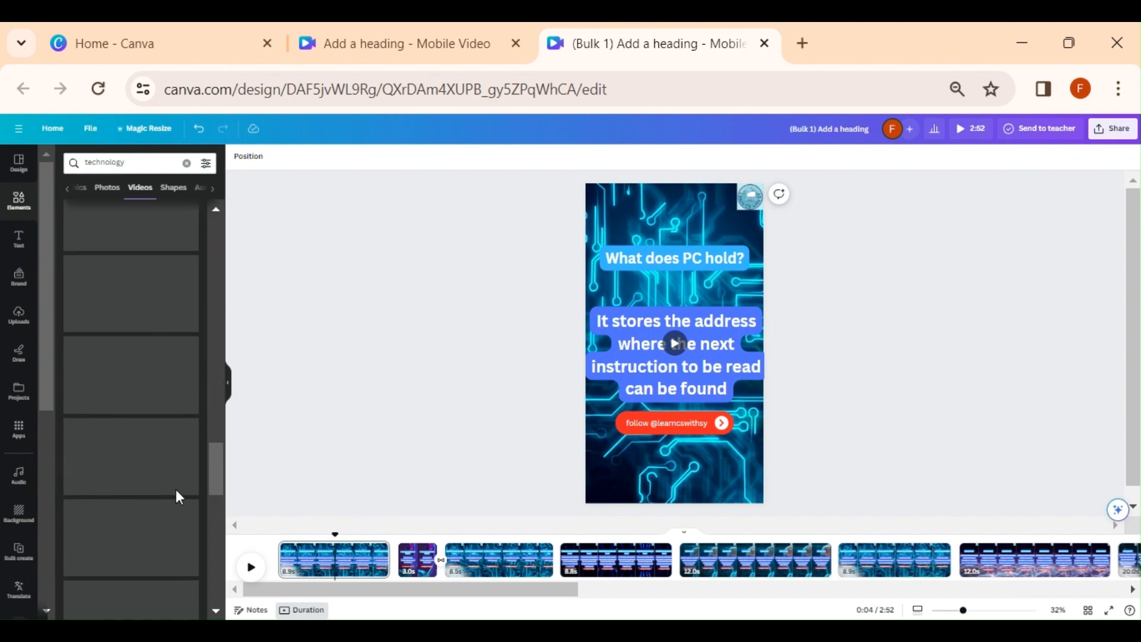
scroll(173, 469, "up", 10)
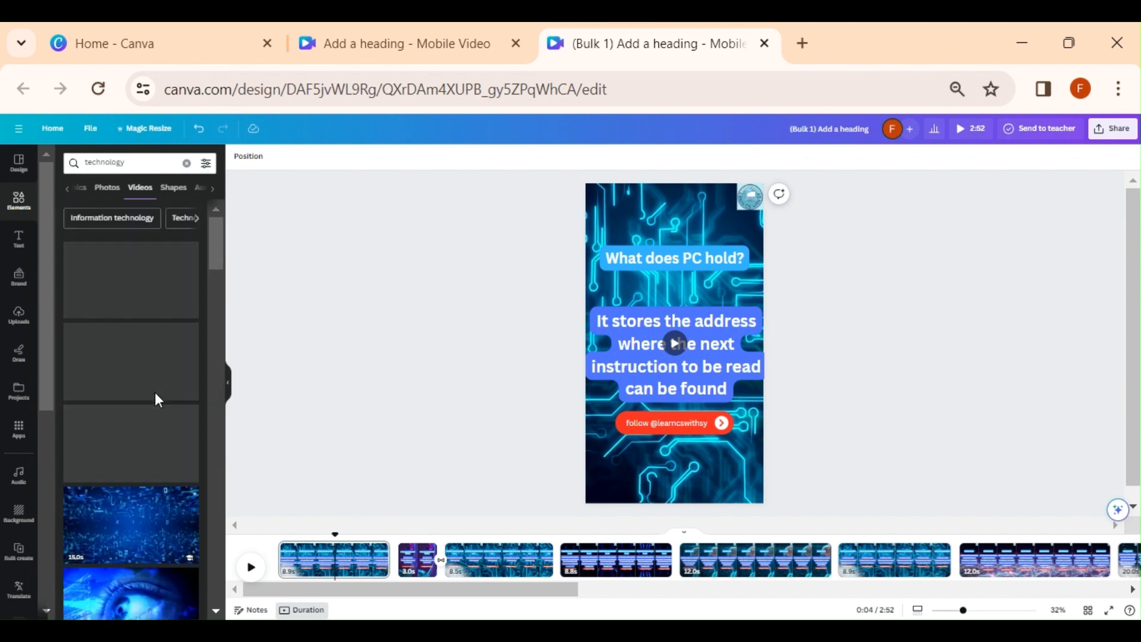
left_click(205, 163)
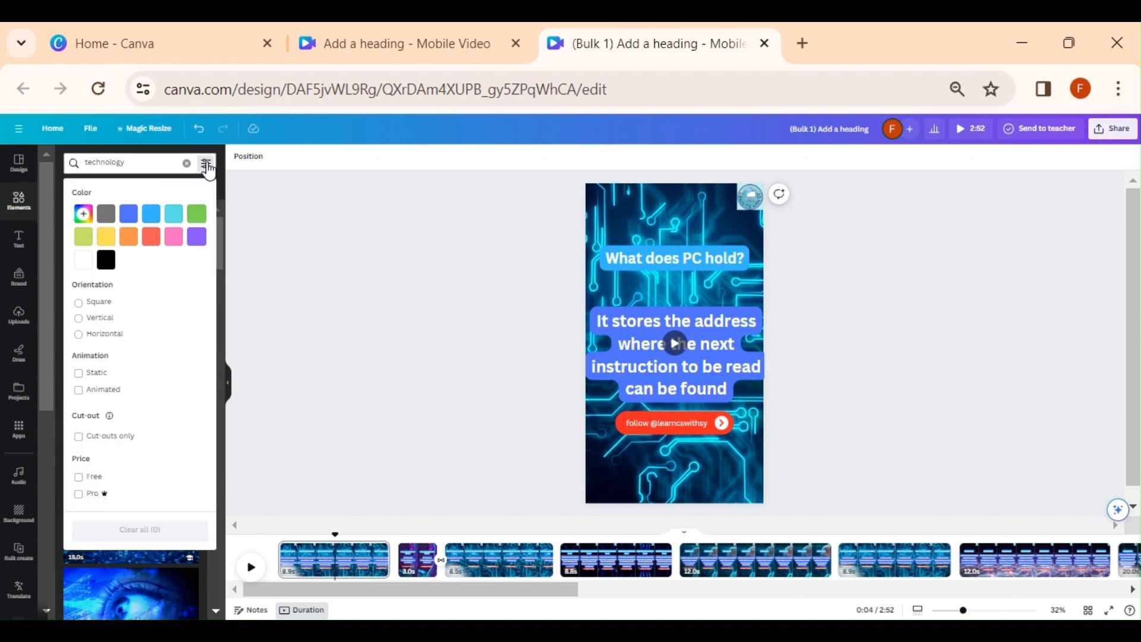
left_click(110, 325)
left_click(348, 268)
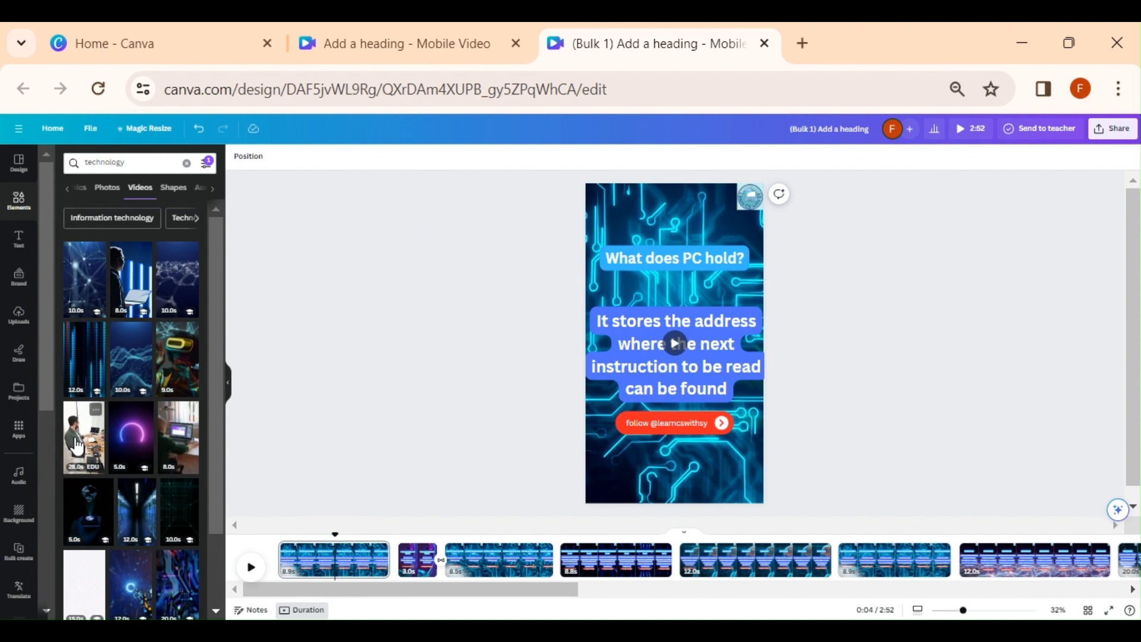
left_click_drag(76, 445, 619, 438)
left_click_drag(979, 268, 957, 298)
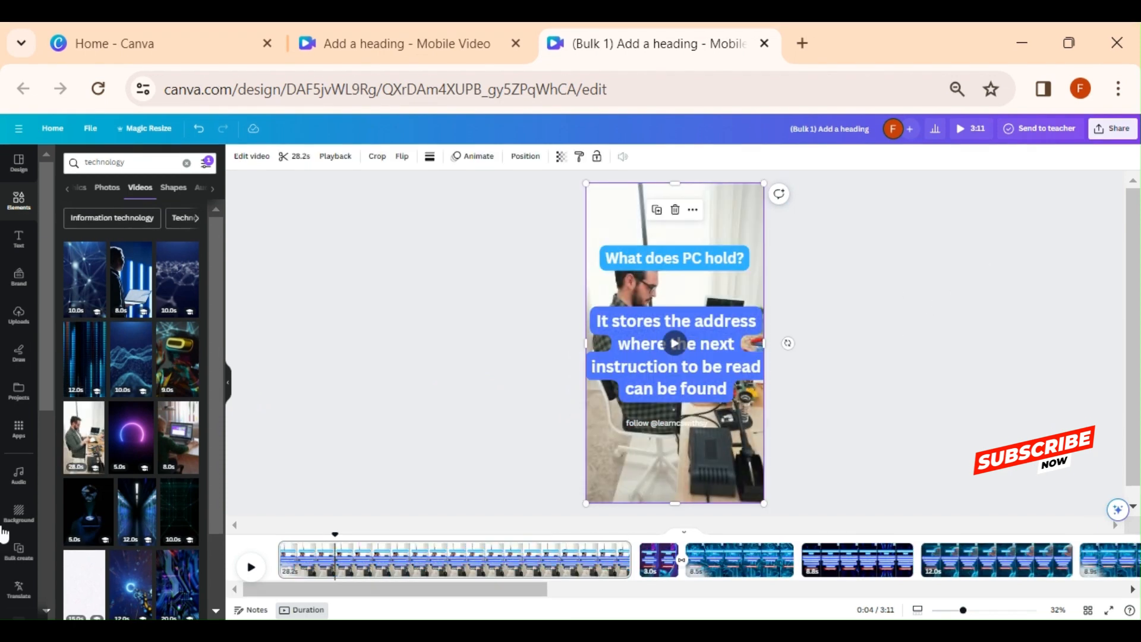
key("ctrl+z")
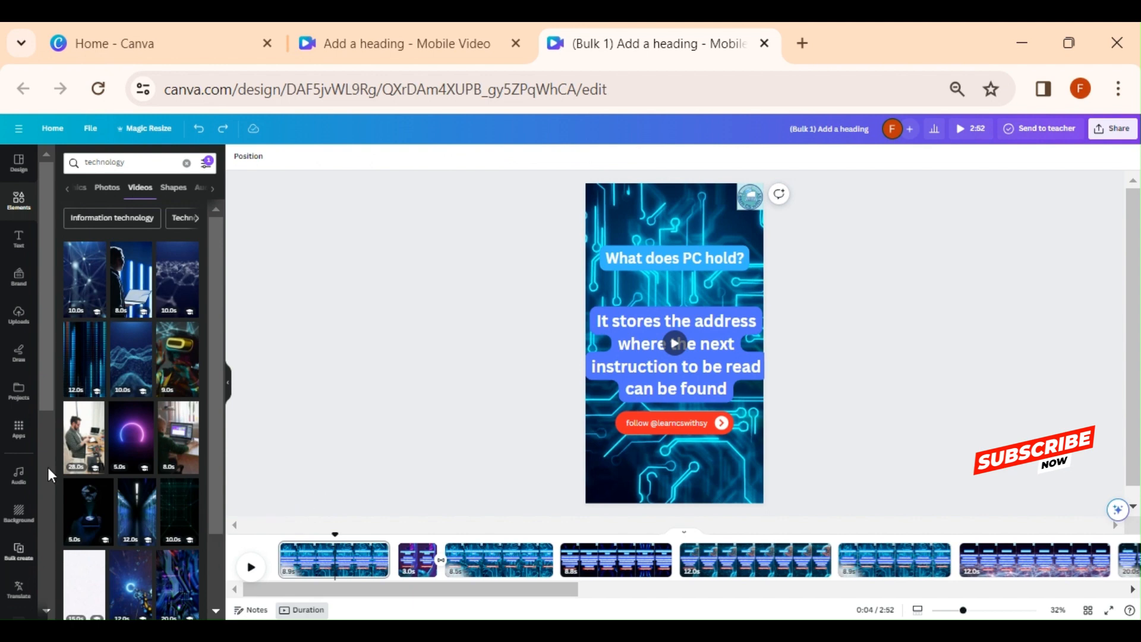
scroll(338, 385, "down", 1)
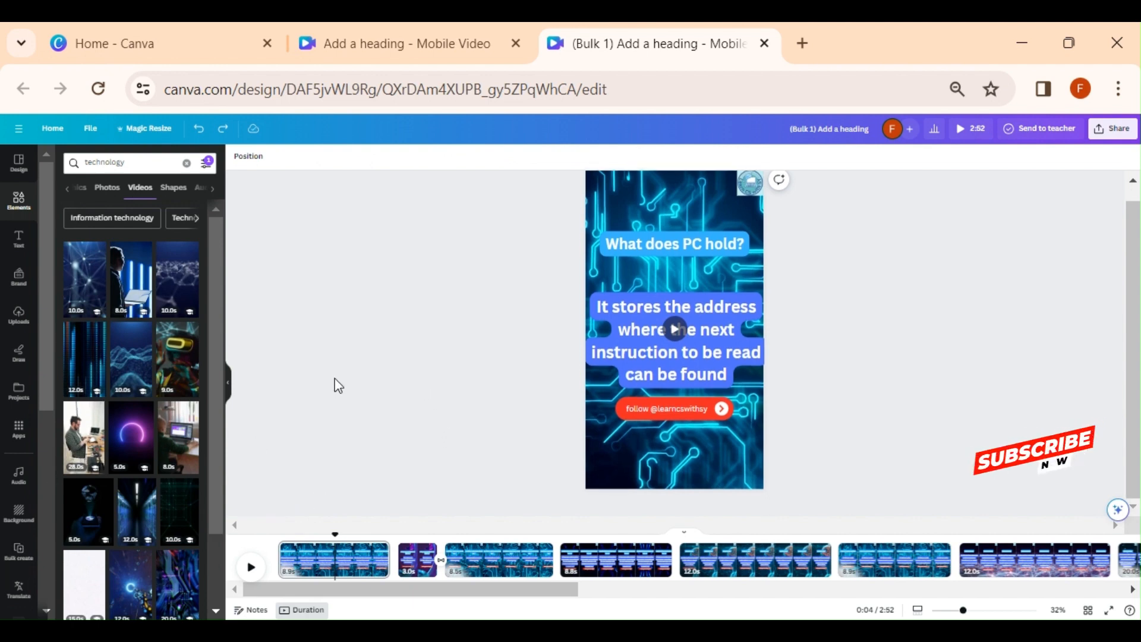
scroll(163, 408, "down", 2)
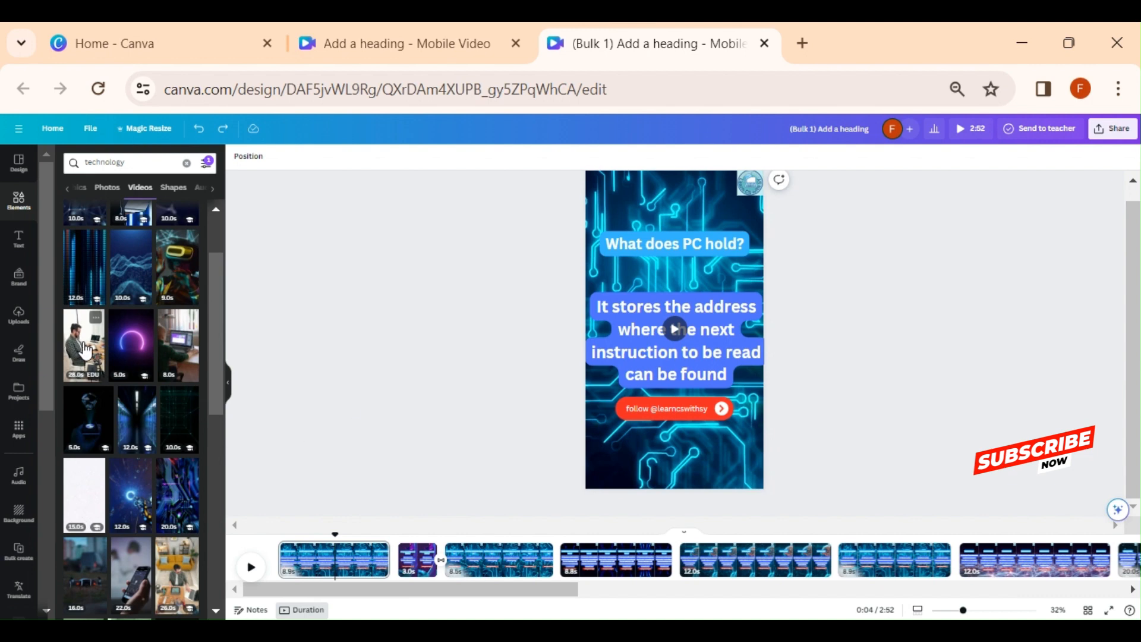
left_click_drag(85, 351, 615, 339)
key("ctrl+z")
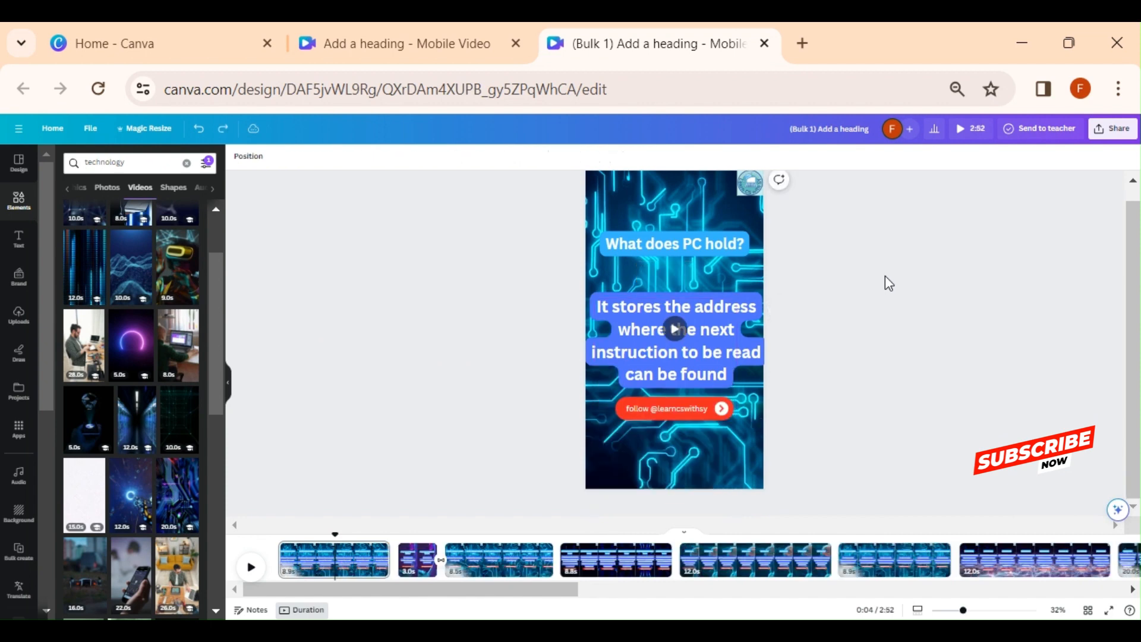
Step: Set the video of the man working at a desk as the "What does PC hold?" page's background and trim the page to about 10.2 seconds
left_click_drag(89, 369, 615, 267)
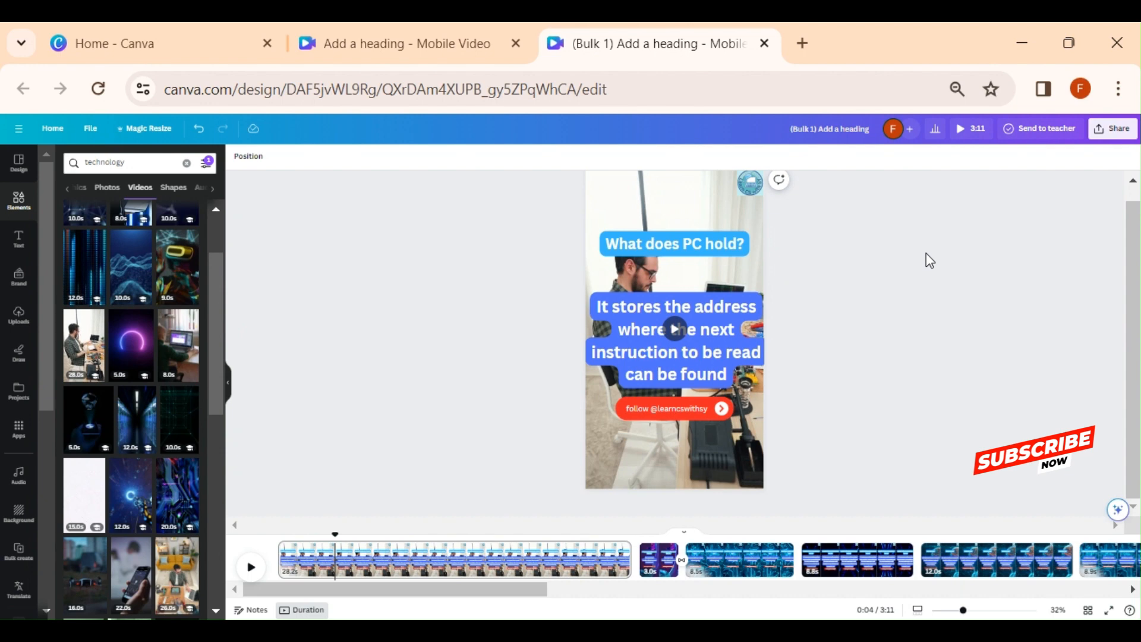
scroll(757, 380, "up", 1)
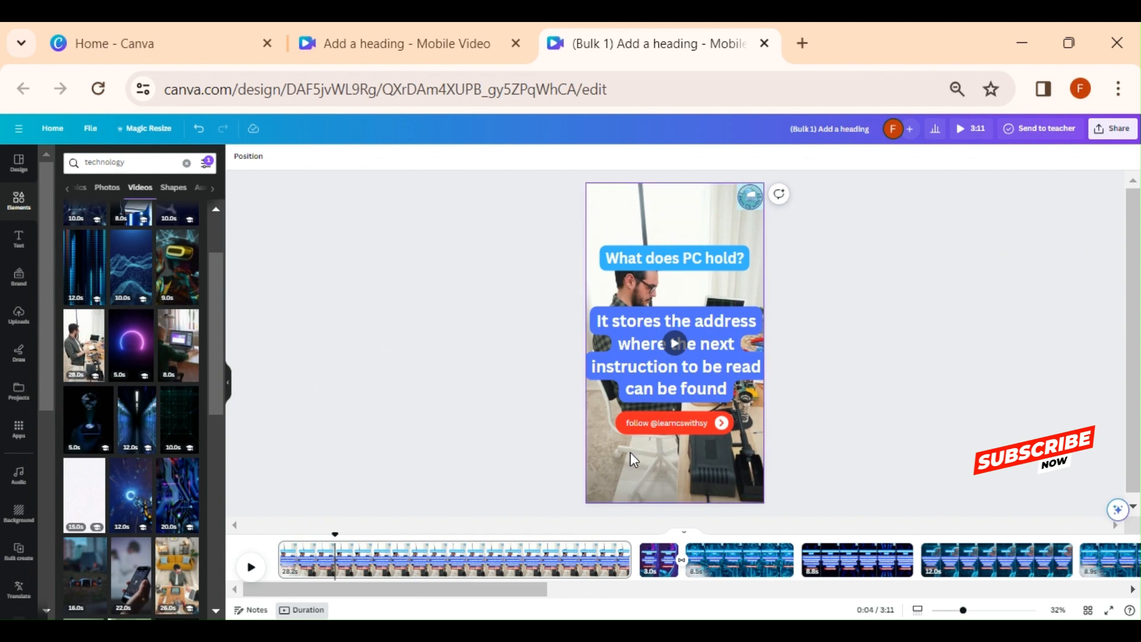
left_click(527, 563)
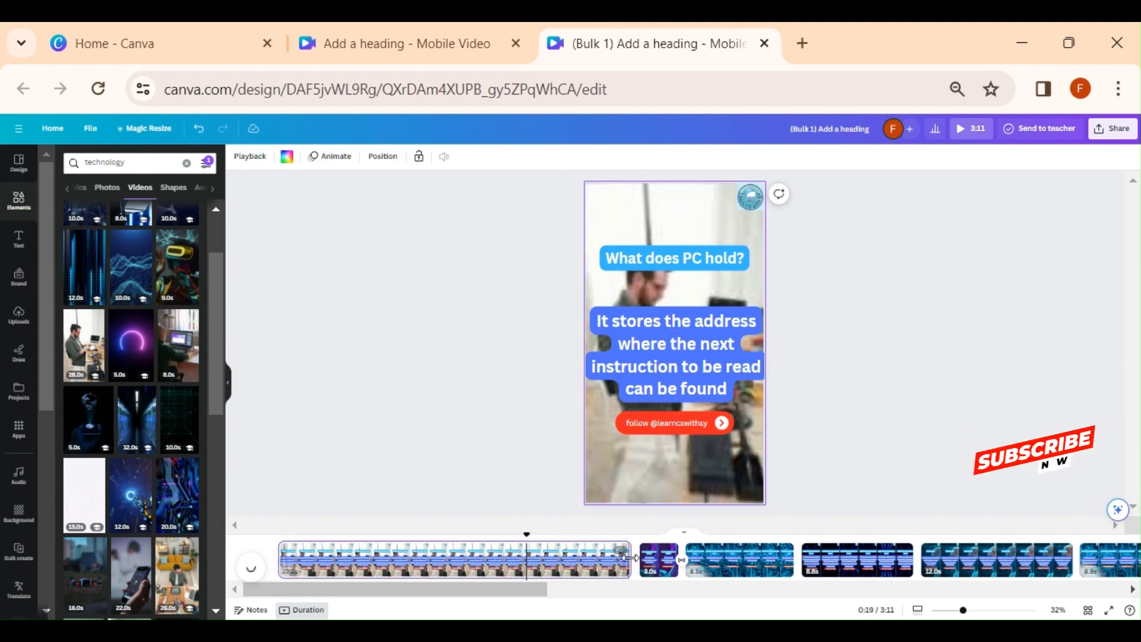
left_click_drag(628, 556, 406, 559)
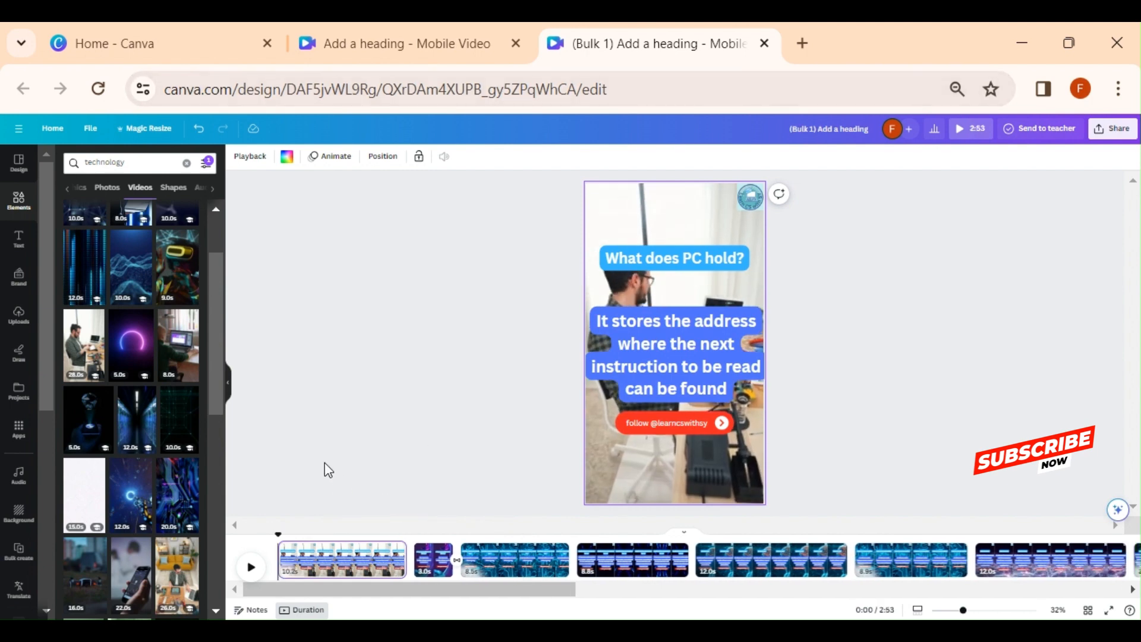
left_click(250, 569)
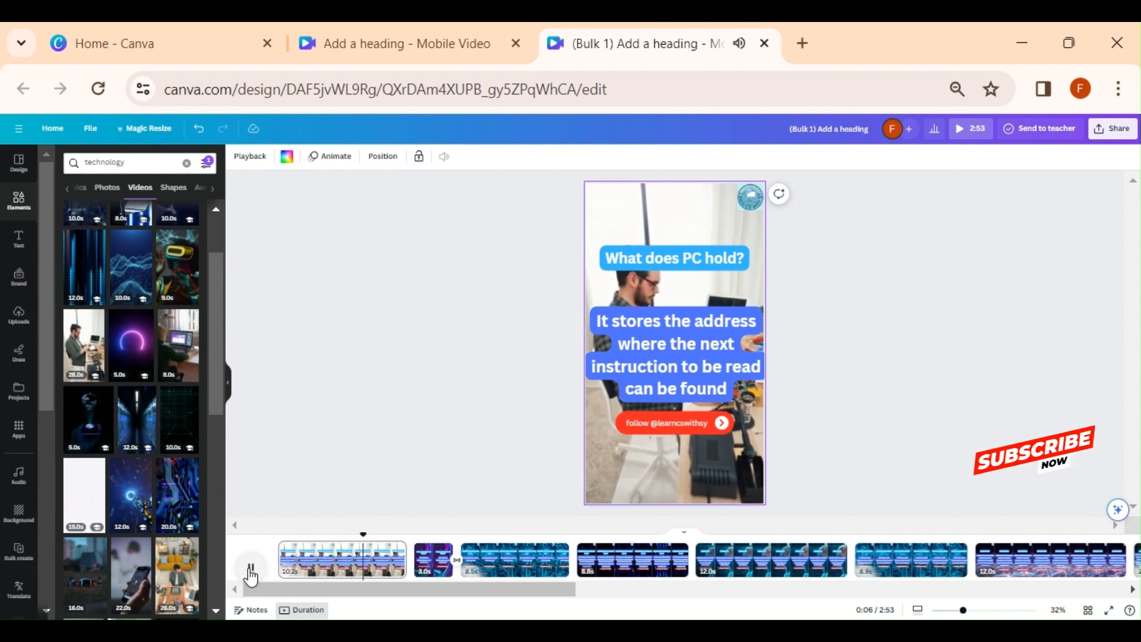
left_click(250, 569)
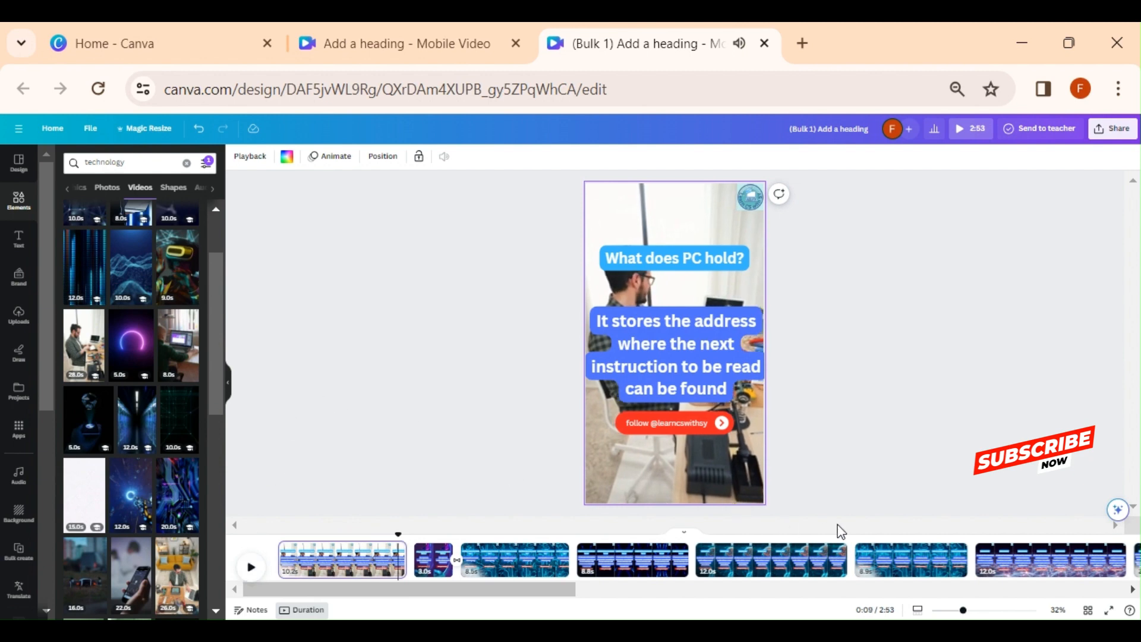
Step: Replace the "Name the three system buses." page's background with the vertical video of a person using a laptop
left_click_drag(532, 591, 660, 605)
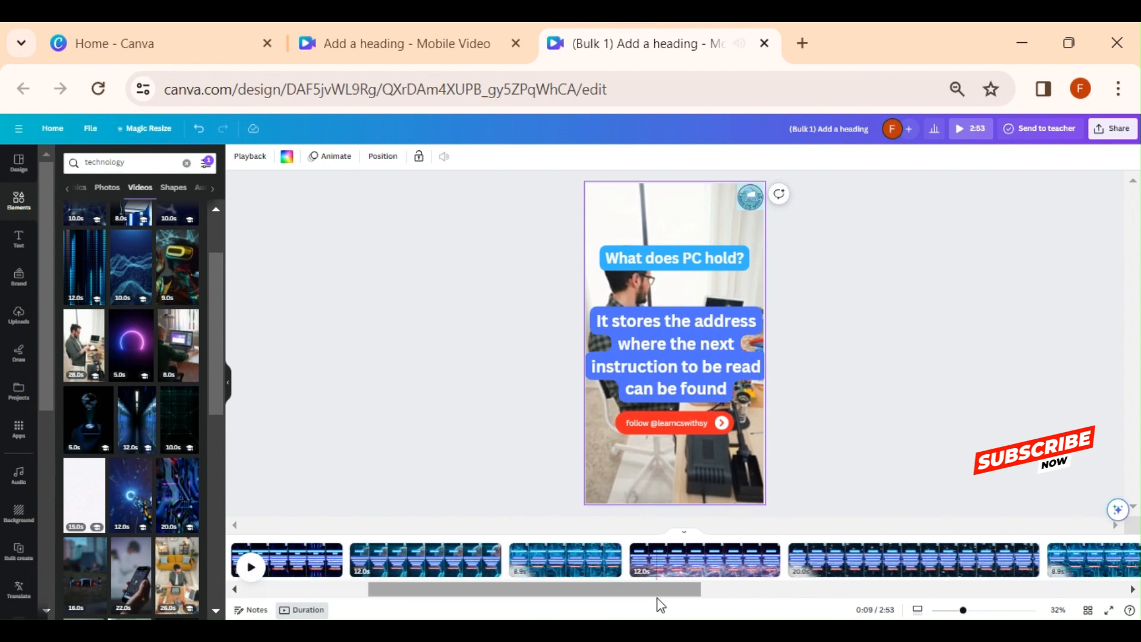
left_click(567, 558)
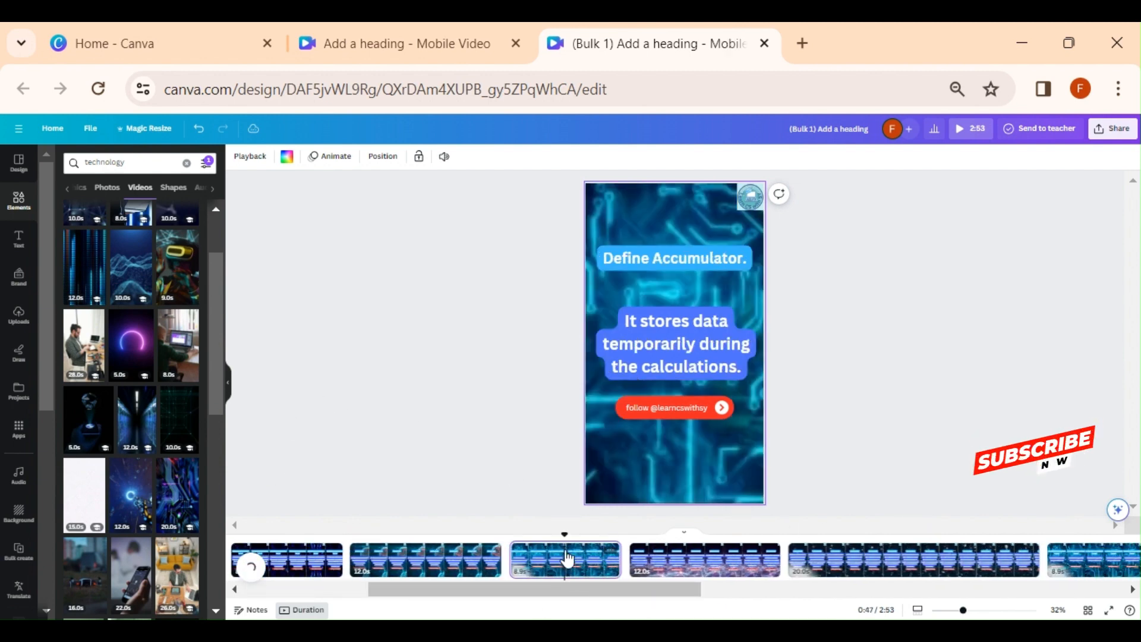
left_click(714, 565)
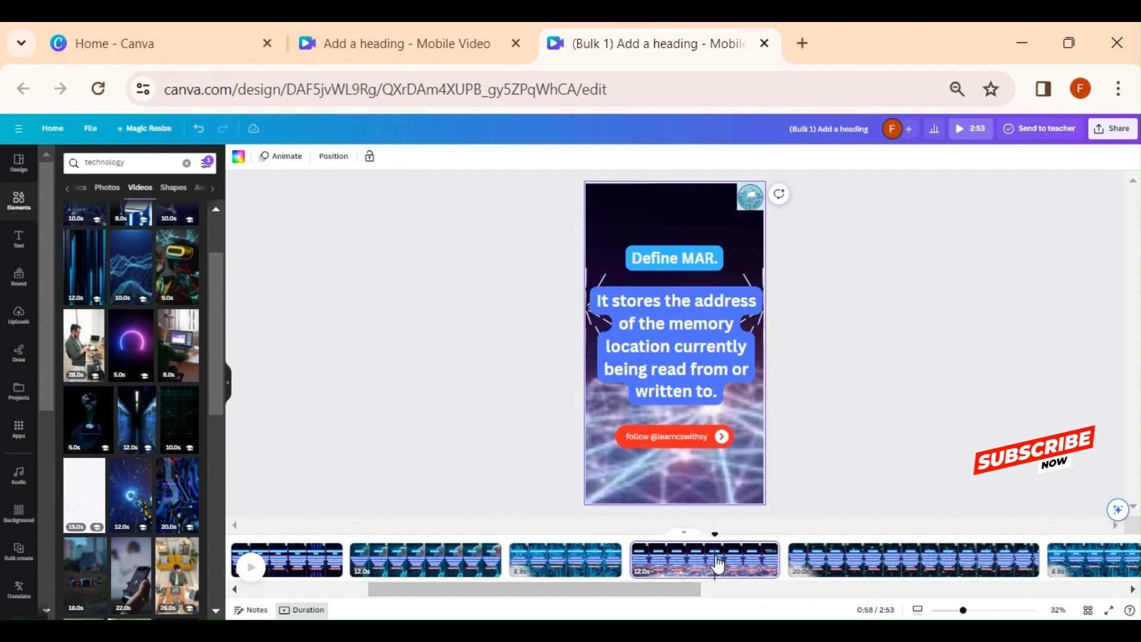
left_click(906, 572)
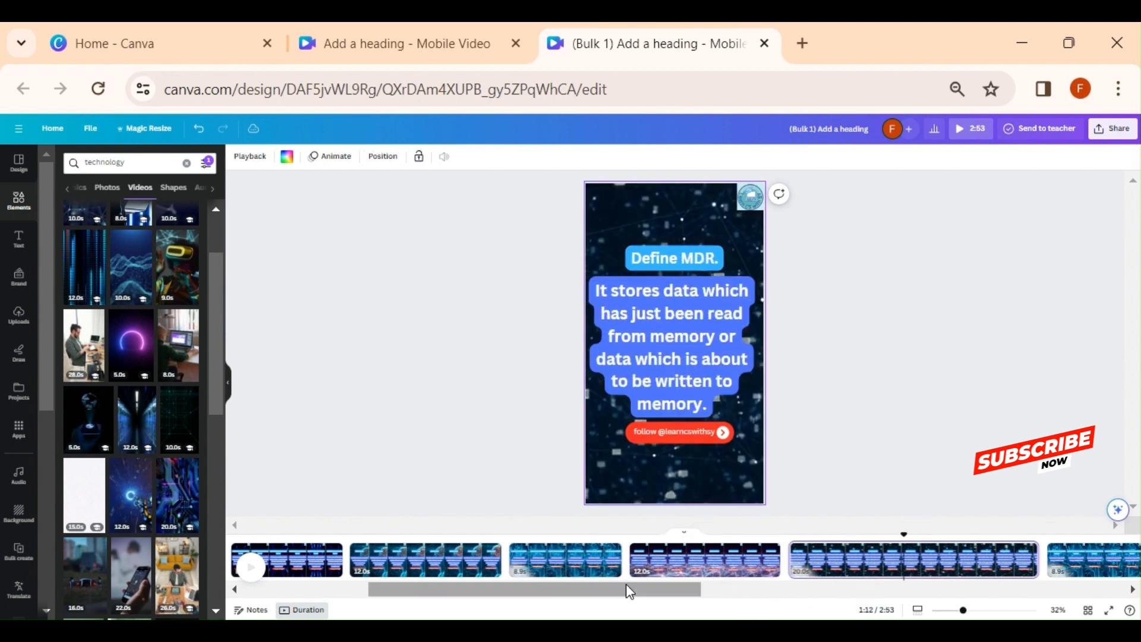
left_click_drag(626, 584, 844, 576)
left_click(529, 563)
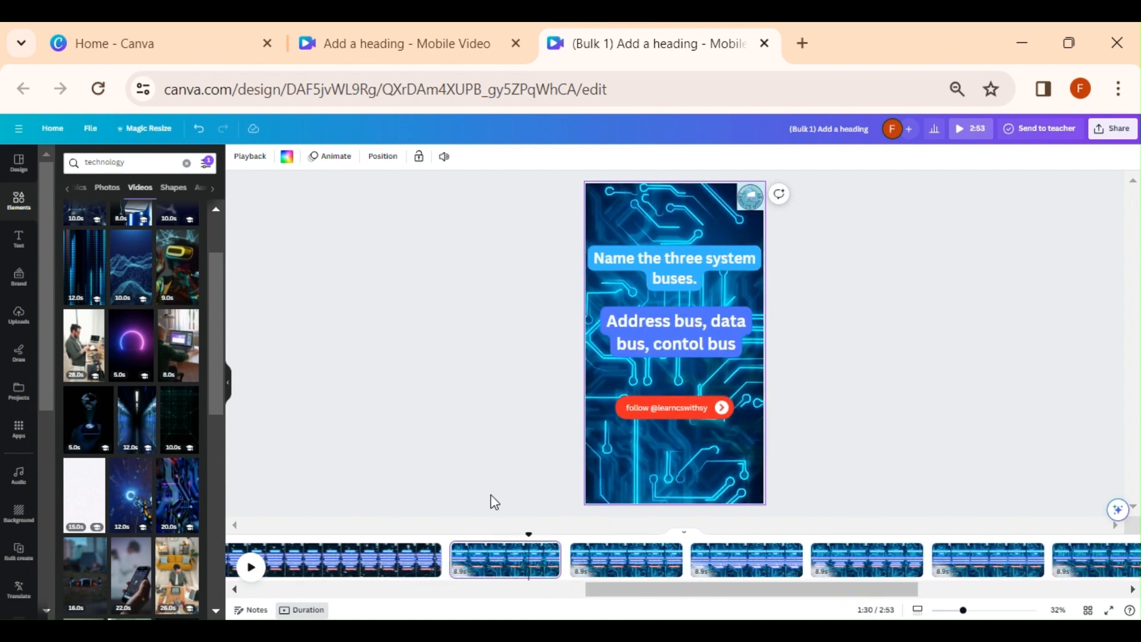
left_click(490, 563)
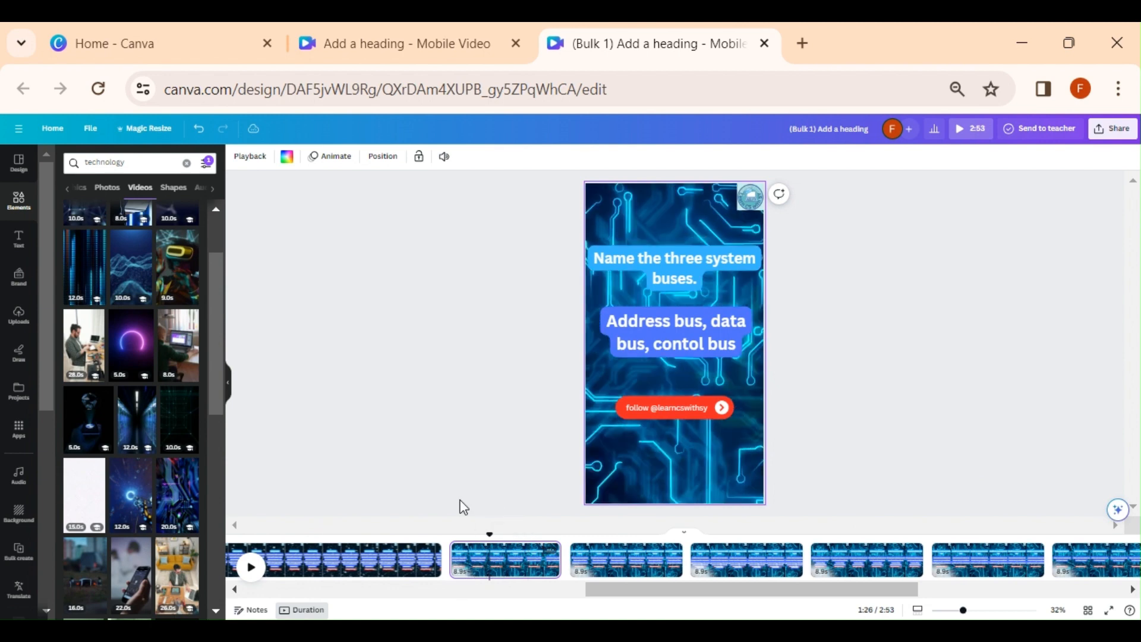
scroll(186, 379, "down", 5)
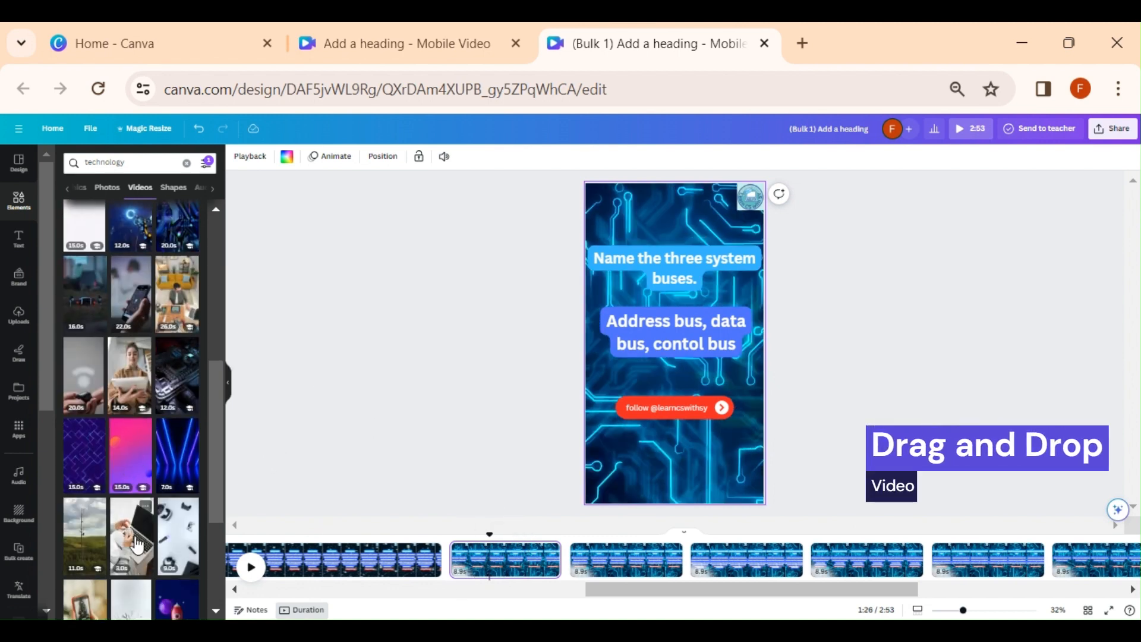
left_click_drag(131, 538, 614, 433)
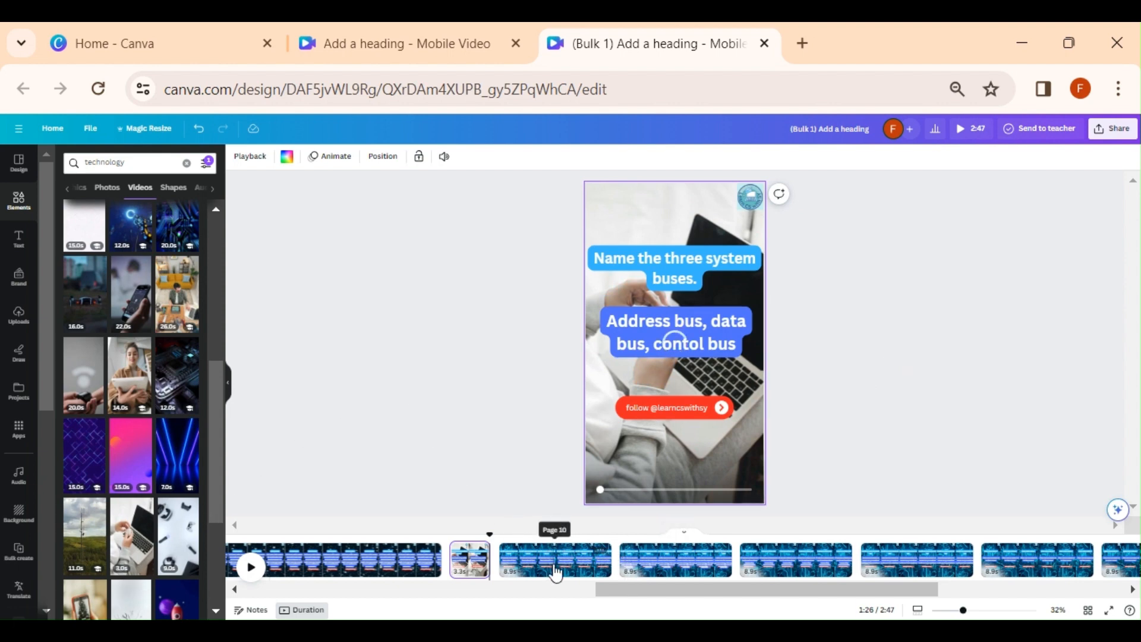
Step: Replace the "What does address bus hold?" page's background with the 11-second light-burst video and play the page briefly
left_click(570, 558)
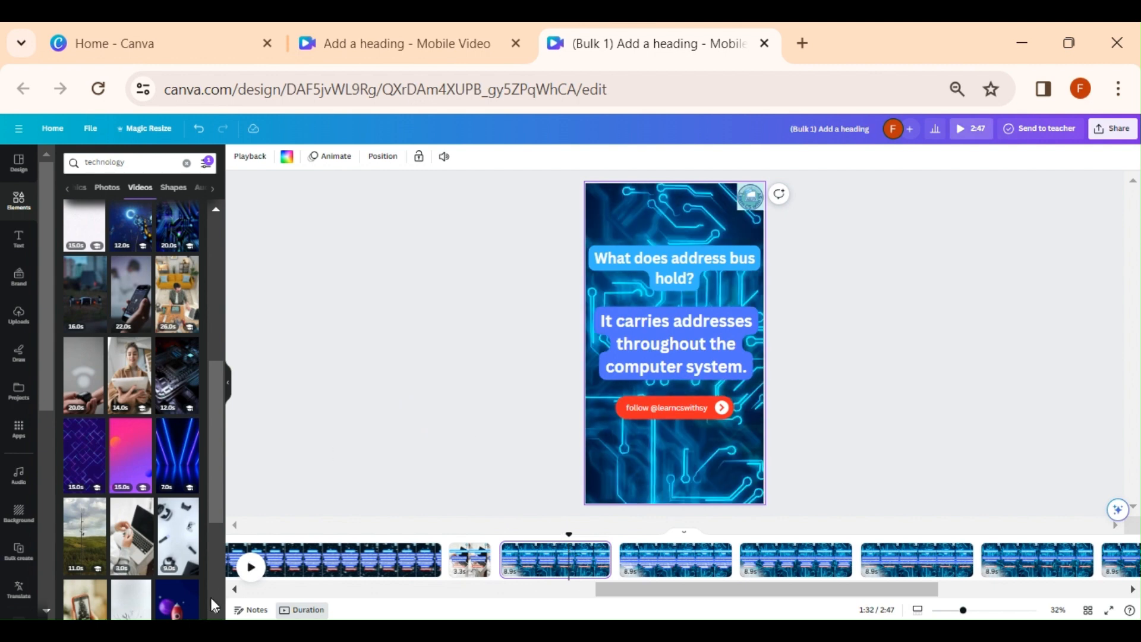
scroll(214, 605, "down", 3)
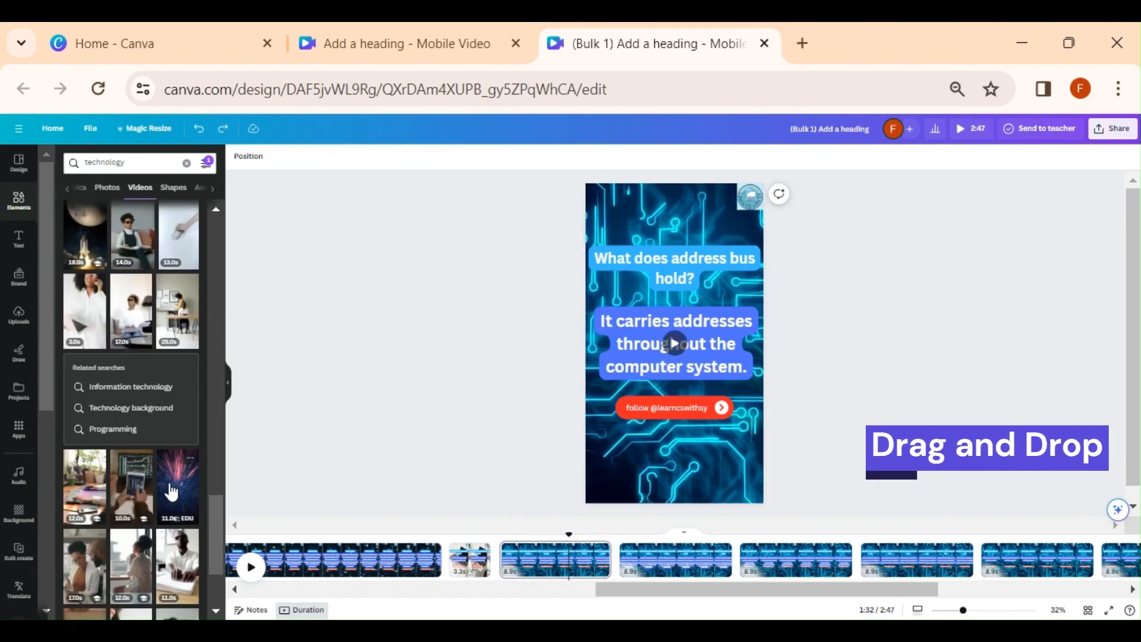
left_click_drag(171, 492, 660, 297)
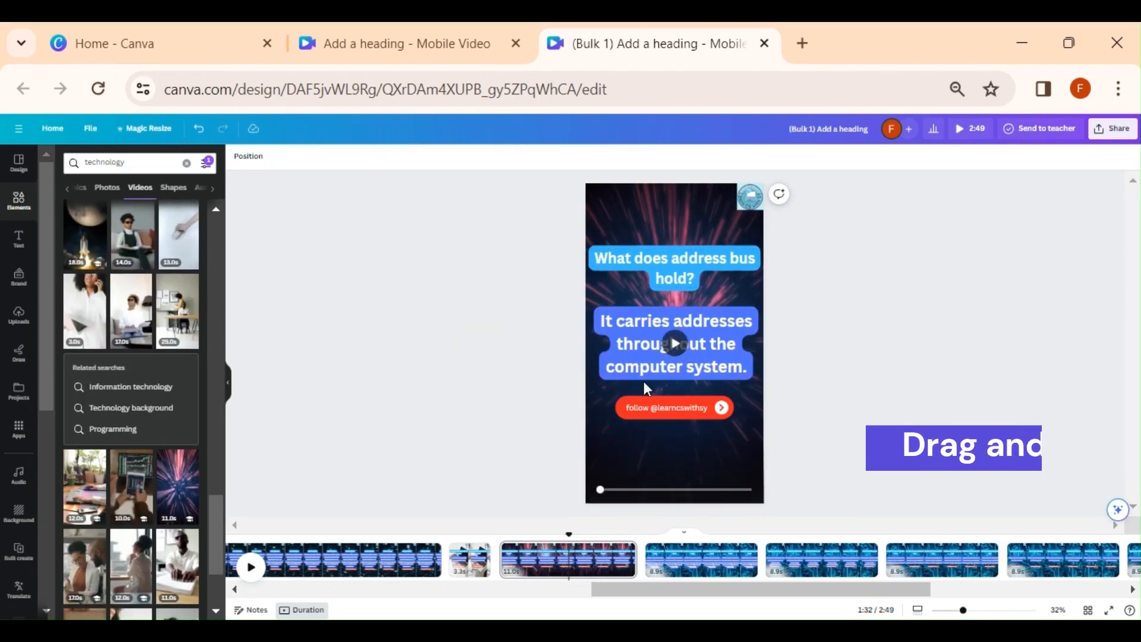
key("space")
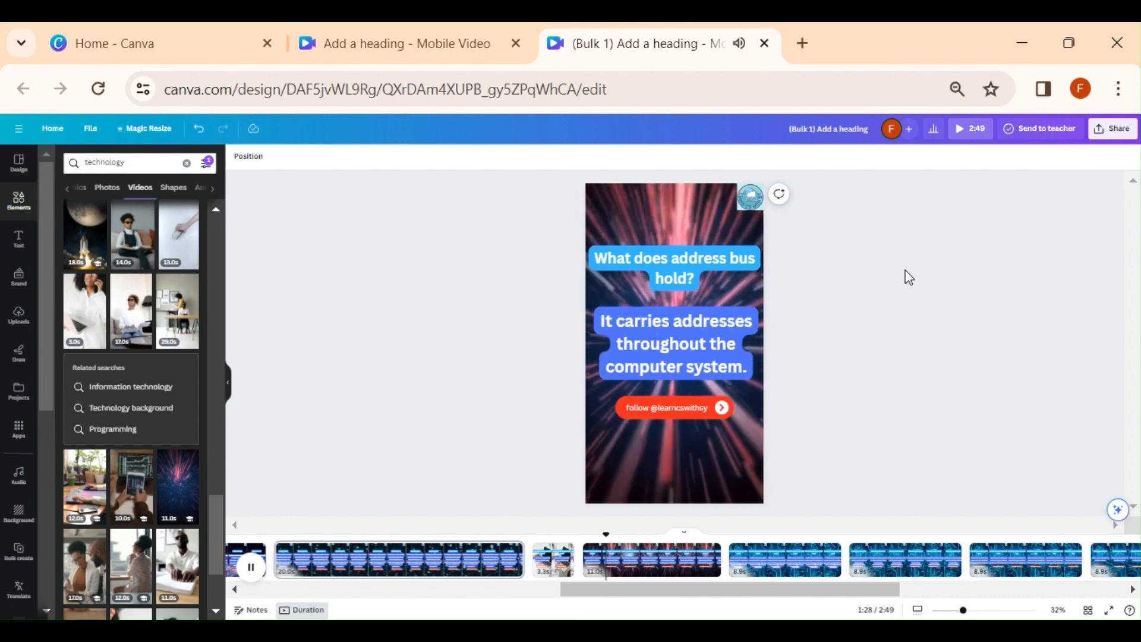
key("space")
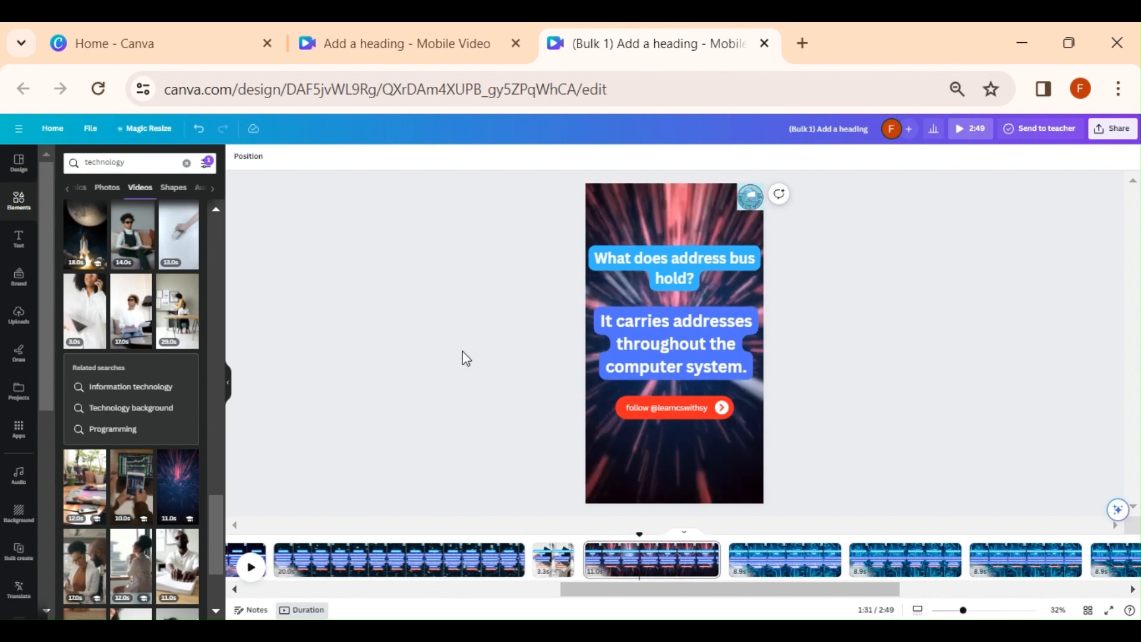